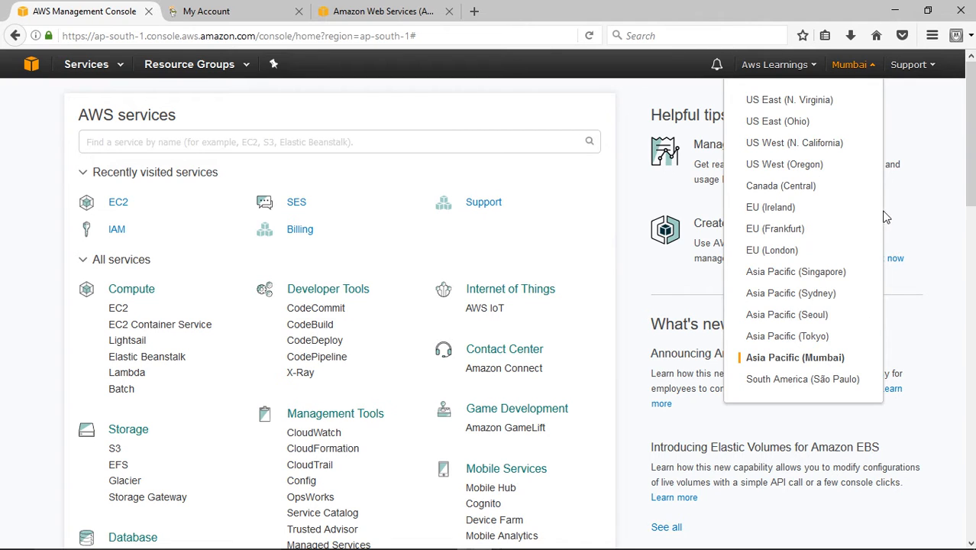
- Open the EC2 running instances list in the Mumbai region and start launching a new instance
click(926, 133)
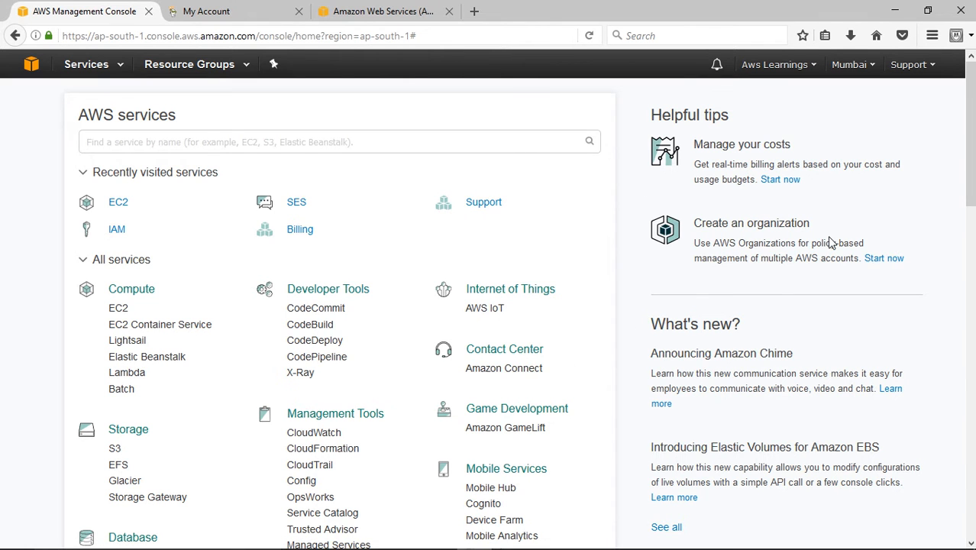
scroll(834, 273, down, 2)
scroll(798, 170, up, 2)
click(119, 203)
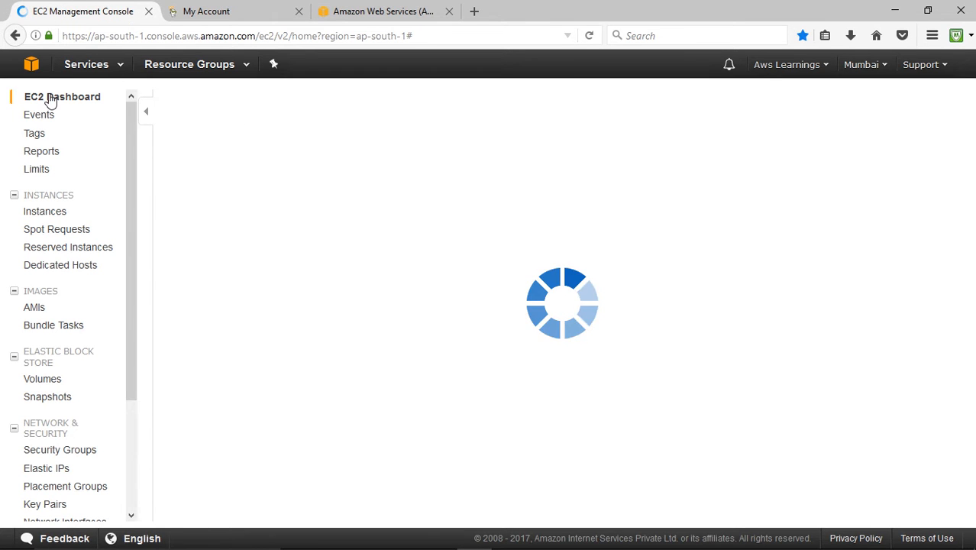
click(241, 150)
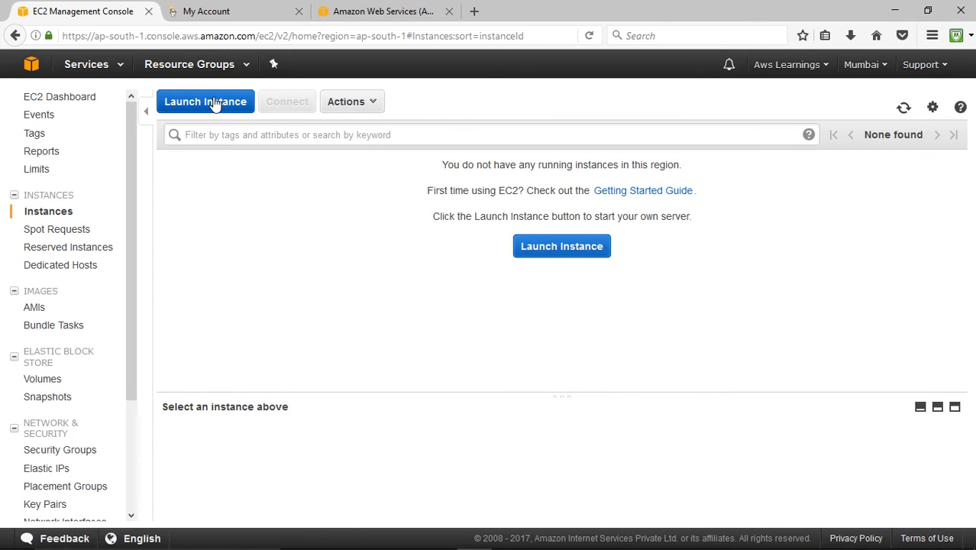
click(217, 103)
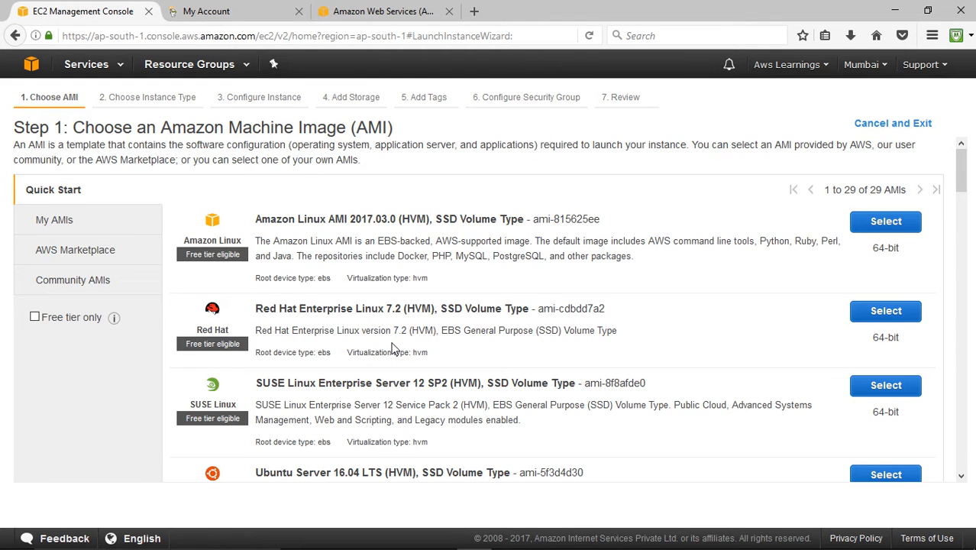
- Choose the Microsoft Windows Server 2016 Base AMI, keep the t2.micro instance type and continue to the instance details
scroll(393, 348, down, 5)
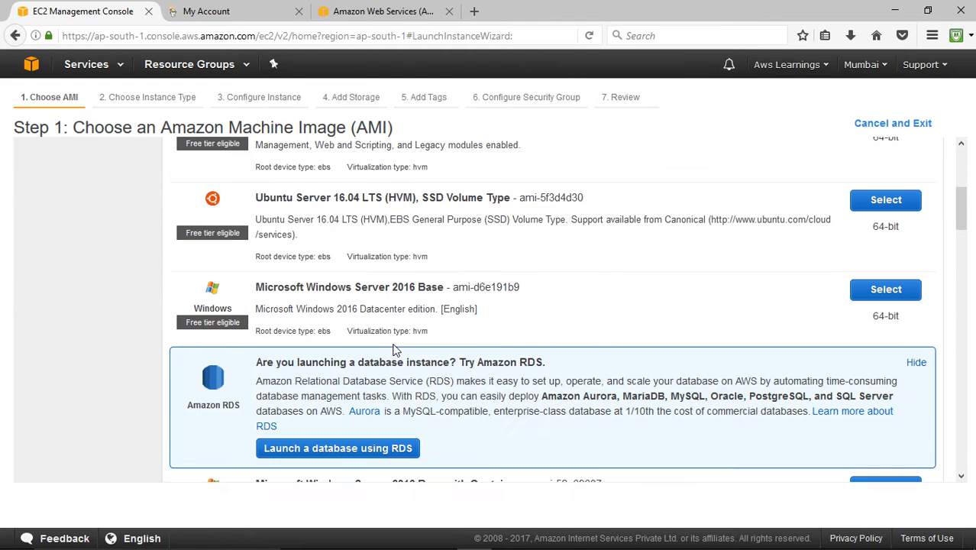
click(883, 291)
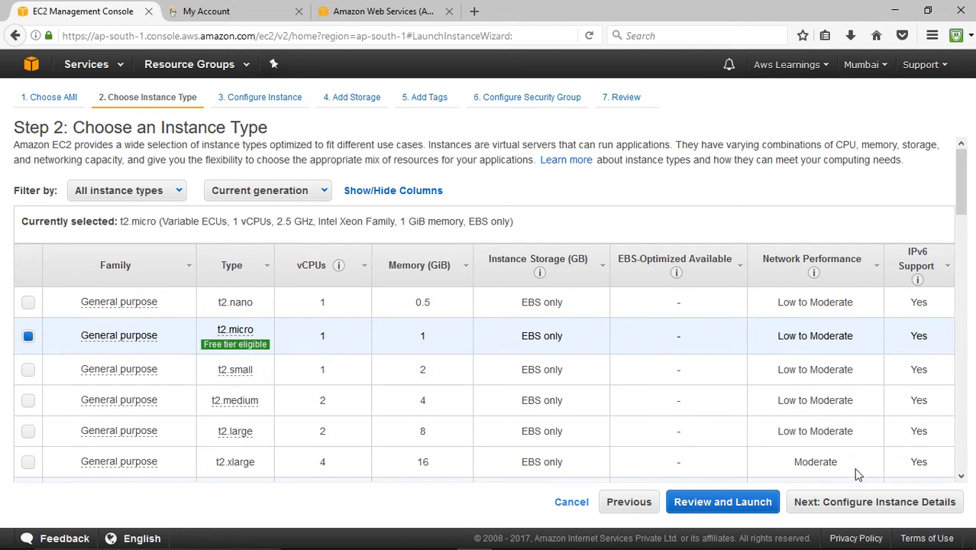
right_click(109, 377)
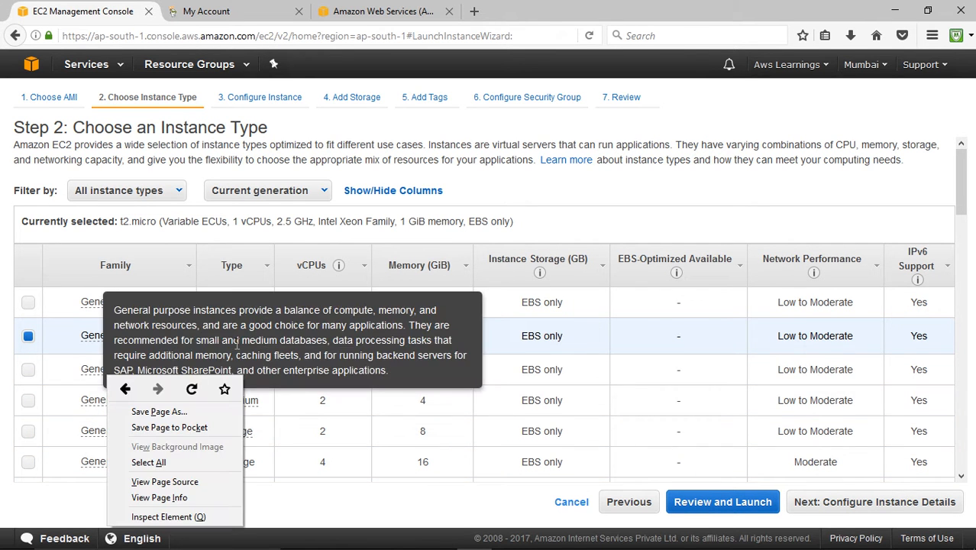
mouse_move(251, 333)
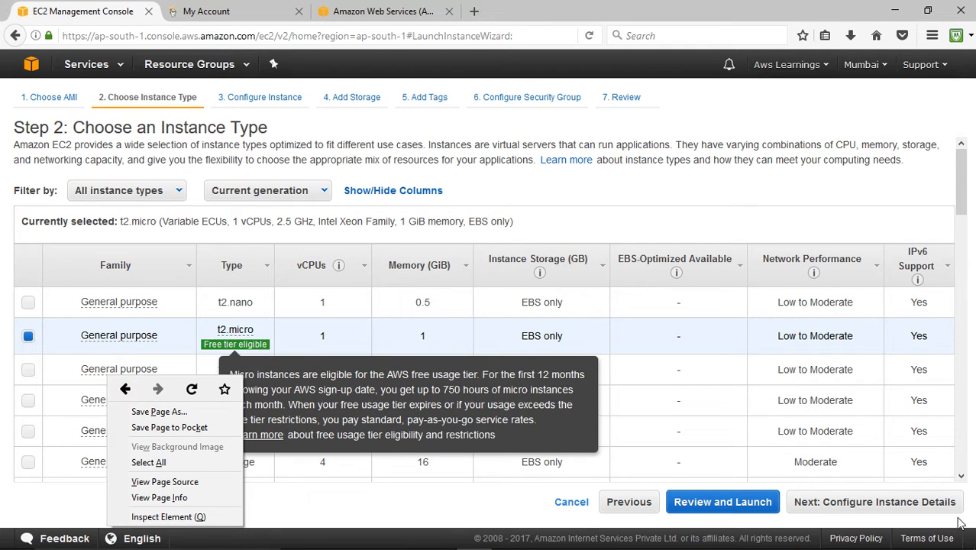
click(897, 507)
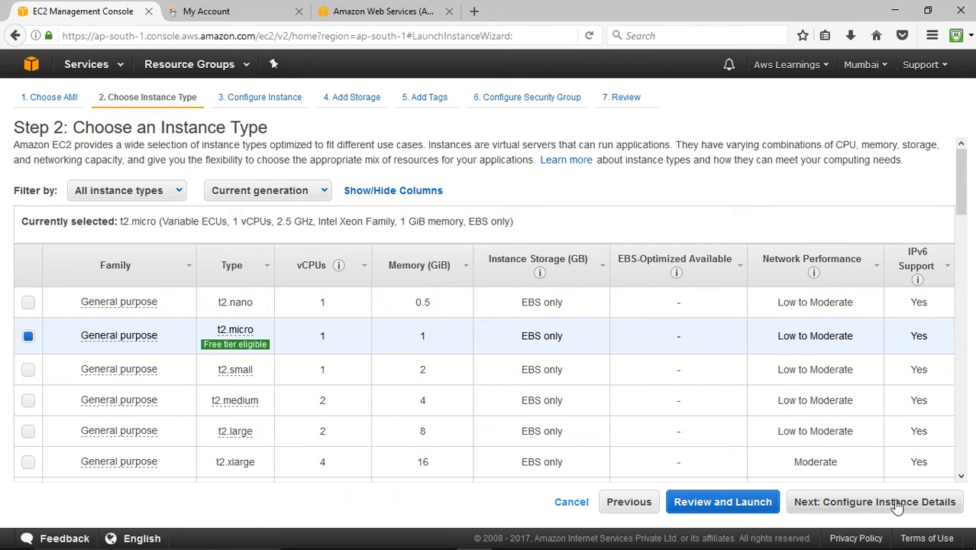
click(897, 507)
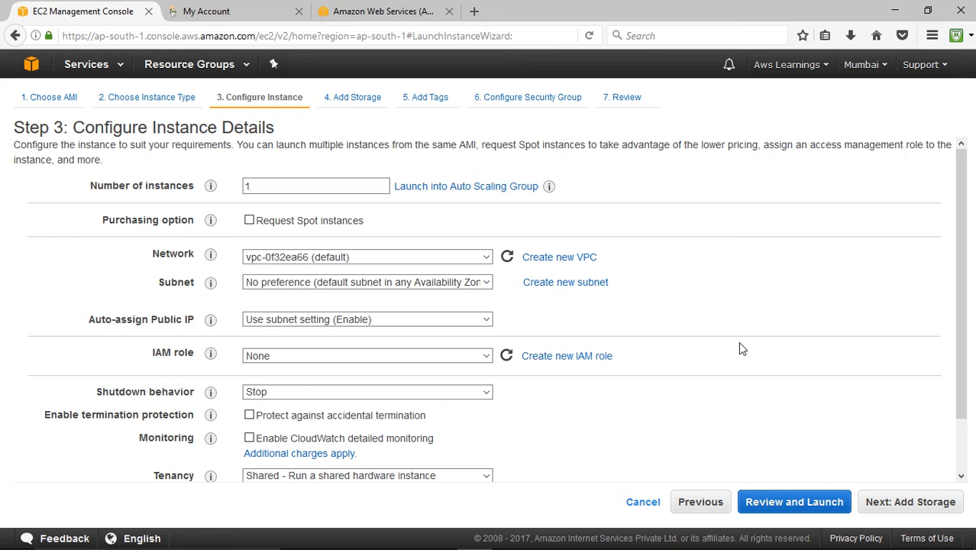
- Look through the instance detail settings, from number of instances and network to shutdown behavior, monitoring and tenancy
scroll(756, 347, down, 1)
scroll(758, 346, up, 1)
scroll(718, 401, down, 2)
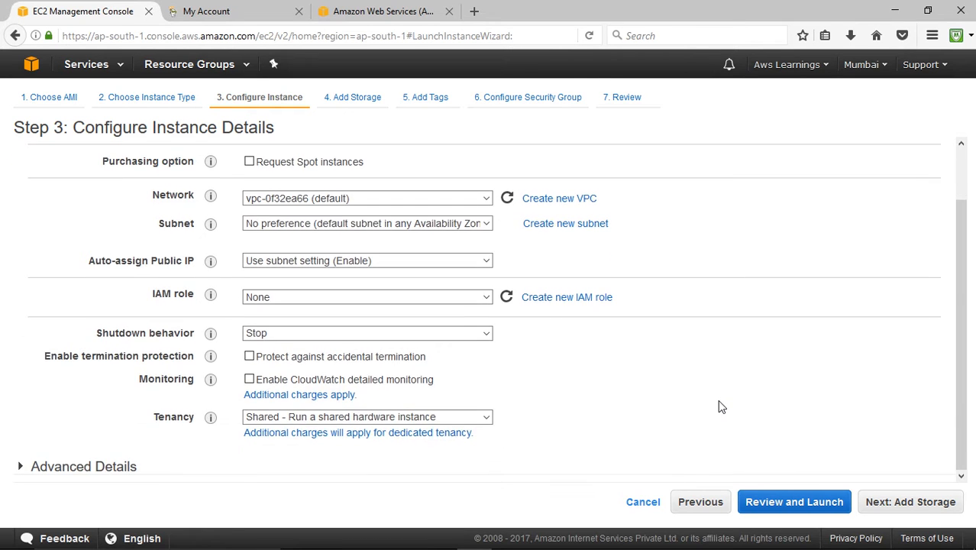
scroll(718, 403, up, 2)
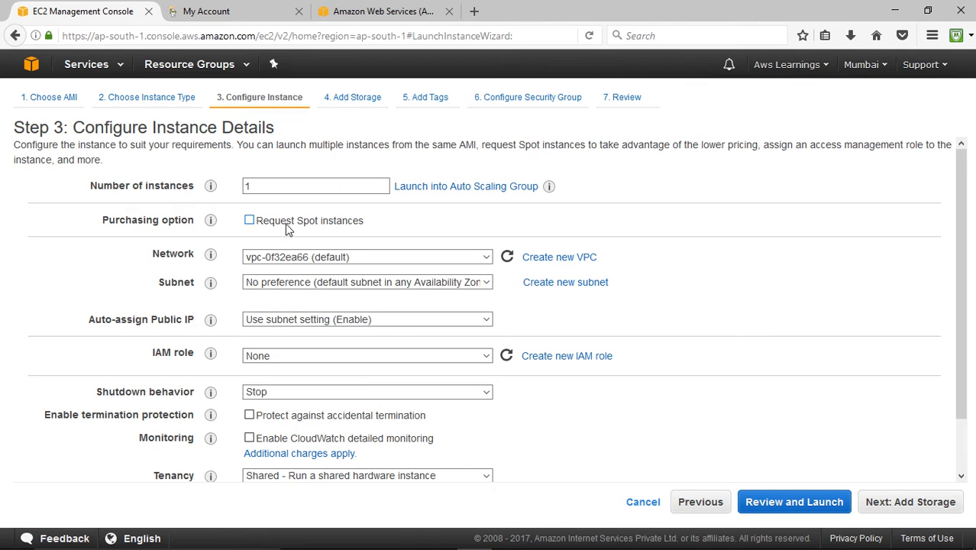
click(263, 188)
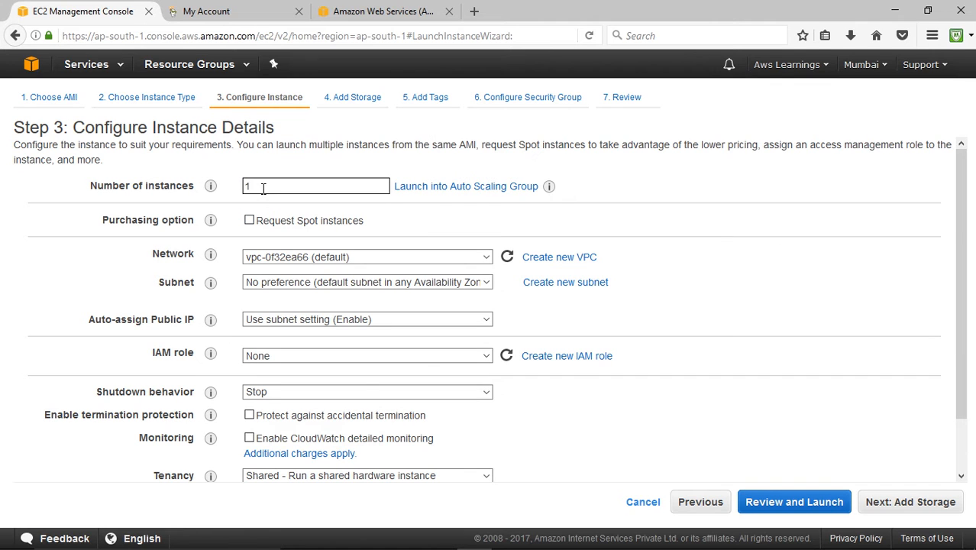
scroll(679, 309, down, 2)
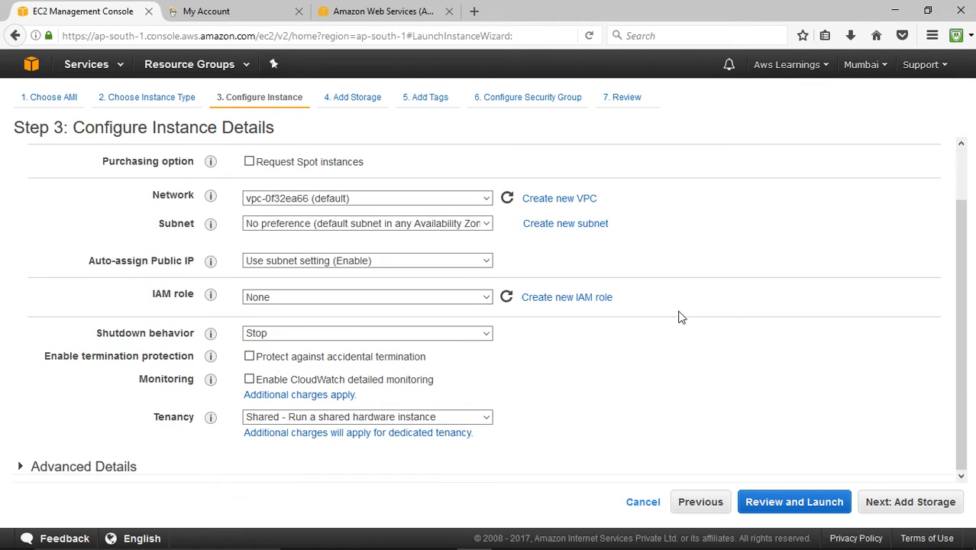
scroll(366, 312, up, 2)
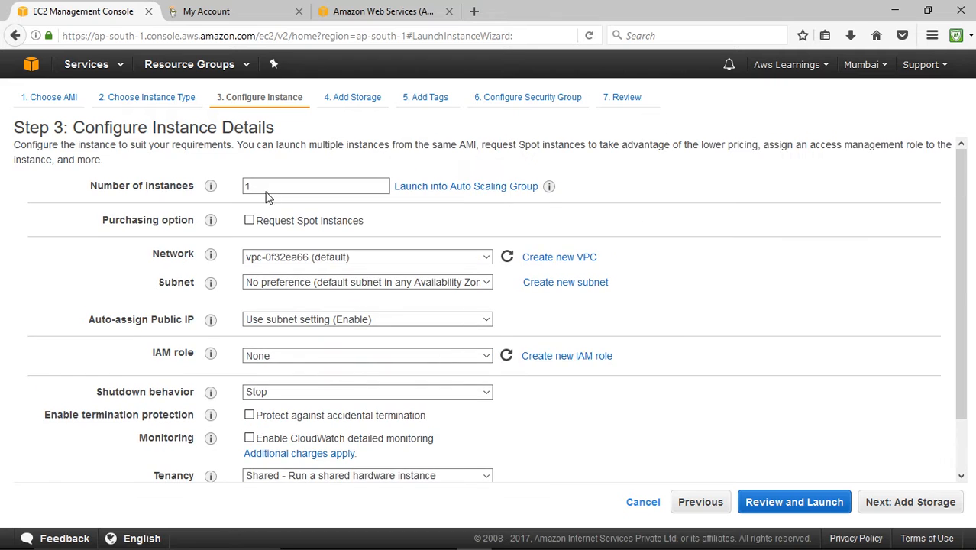
scroll(657, 375, down, 2)
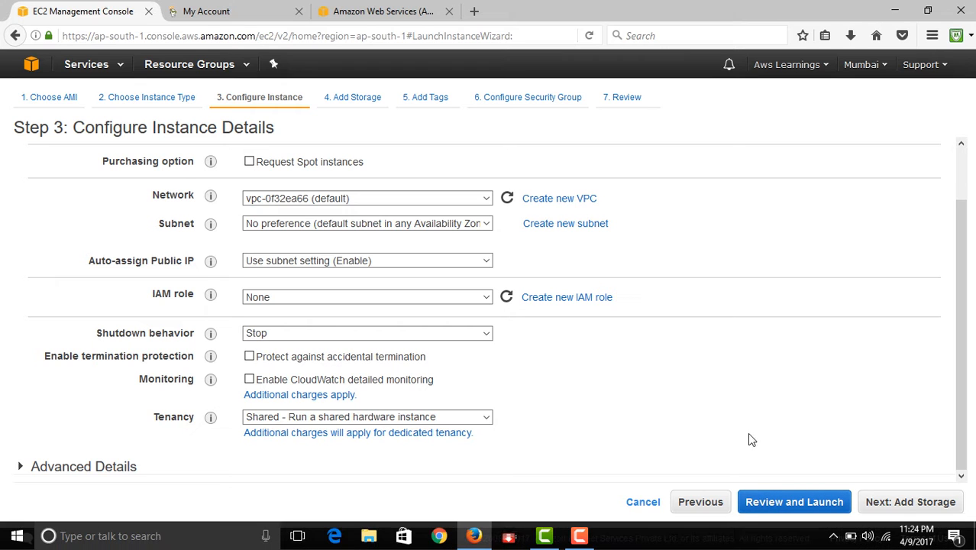
scroll(745, 382, up, 2)
scroll(737, 364, down, 2)
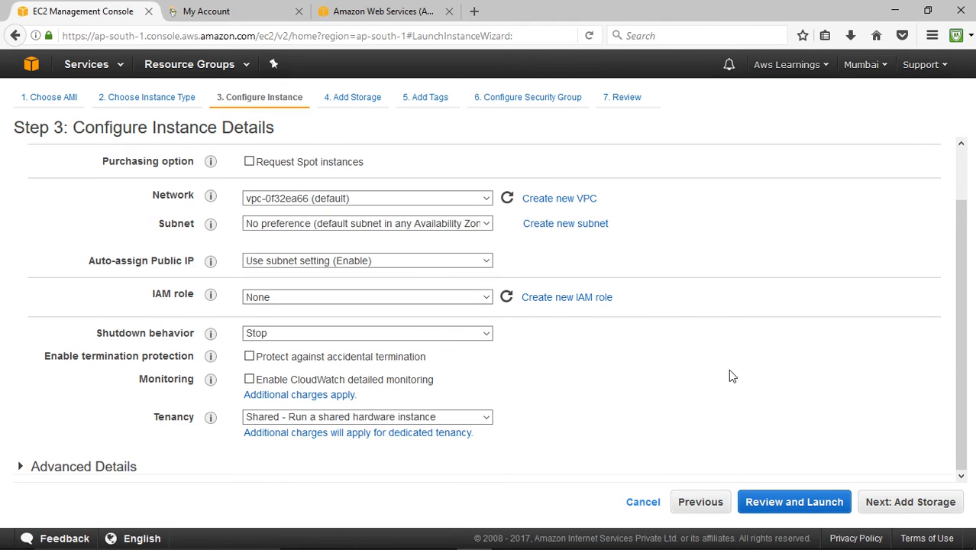
- Accept the default instance details and storage, add a tag with key 1 and value Windows Web Server, and continue to the security group
click(920, 504)
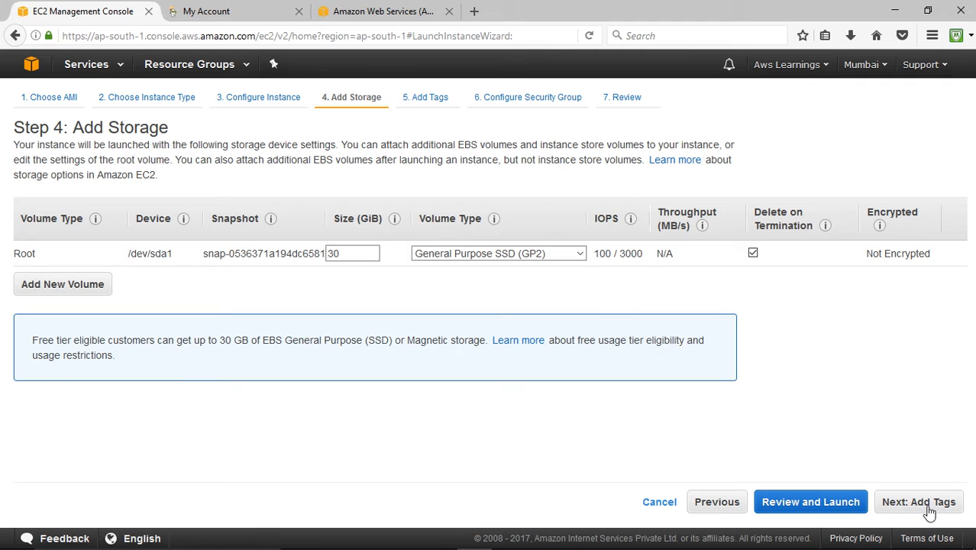
click(923, 505)
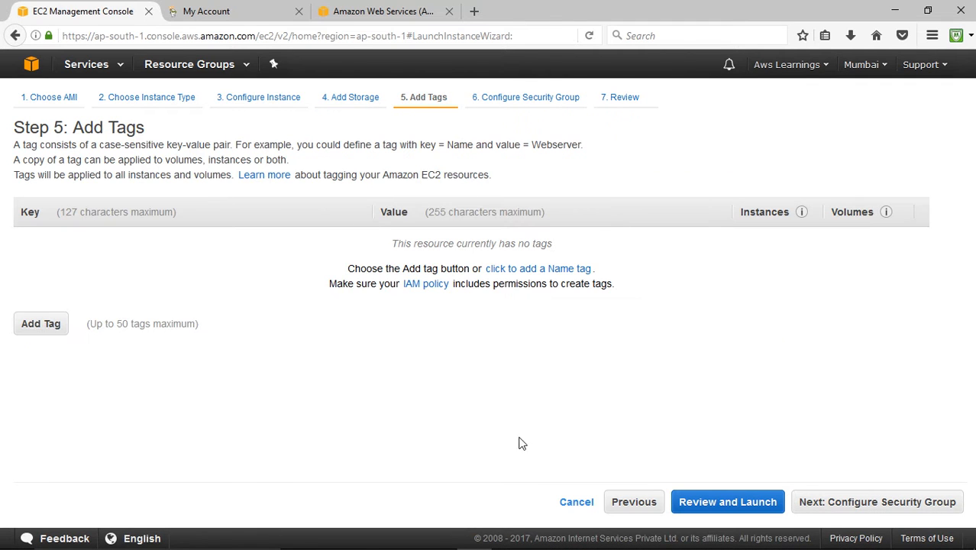
click(42, 324)
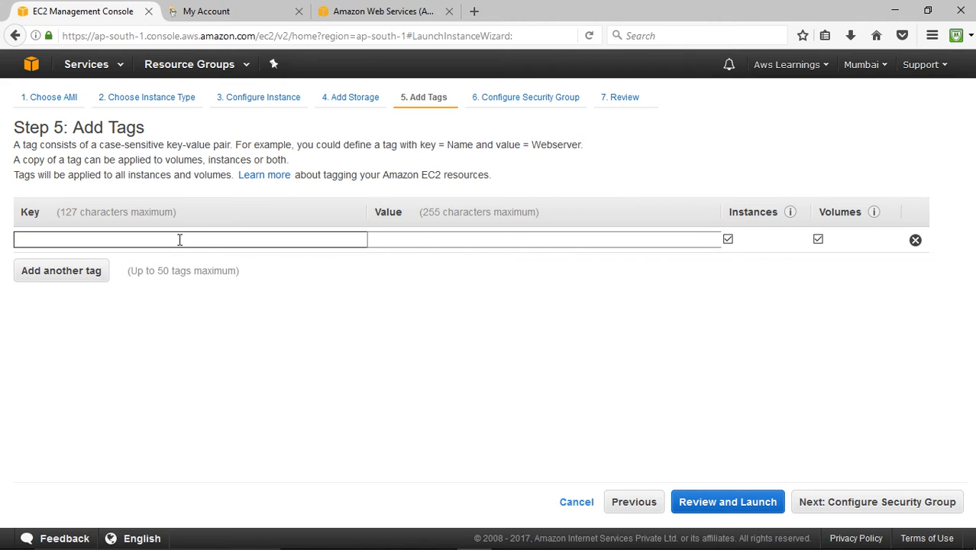
text(1)
key(Tab)
text(W)
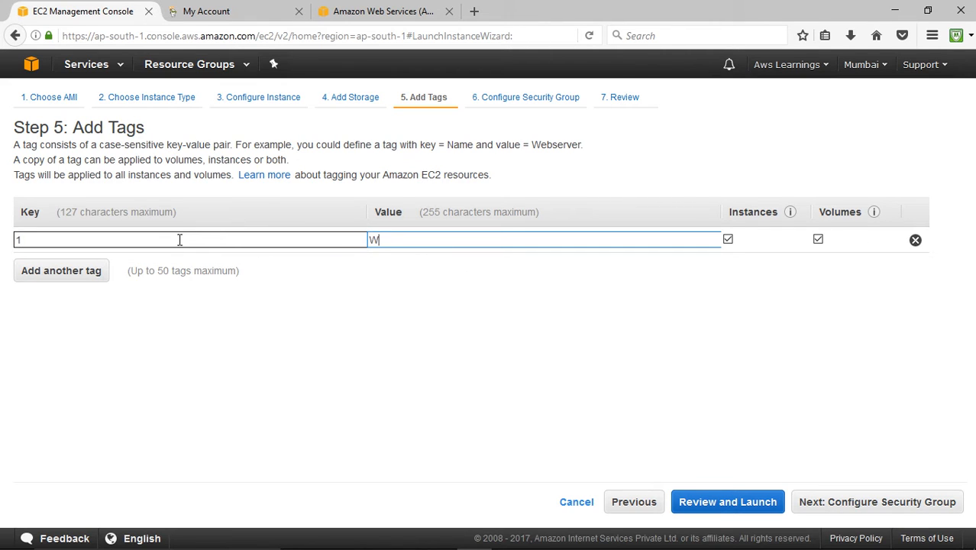
text(indows Web Server)
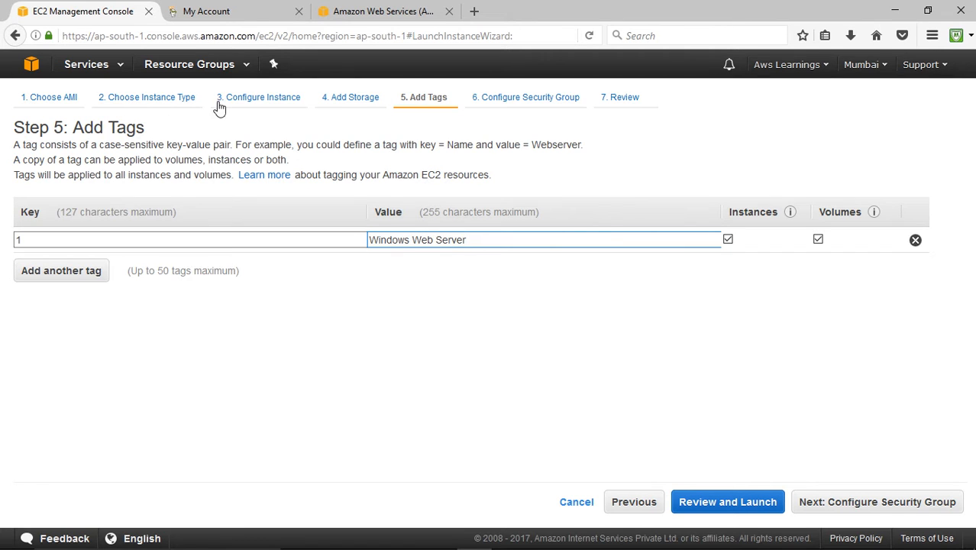
click(847, 512)
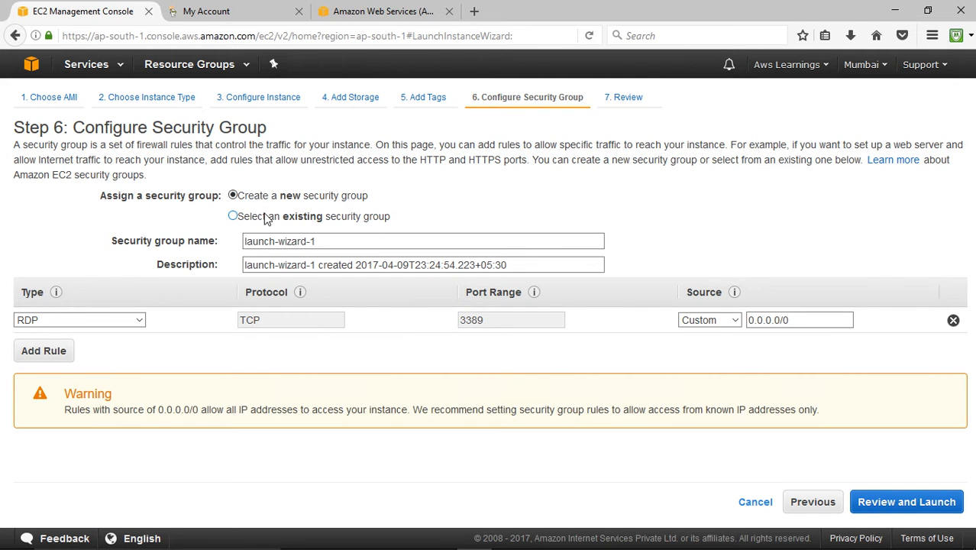
- Try assigning the existing Windows Server Security Group, and return to creating a new security group
click(266, 217)
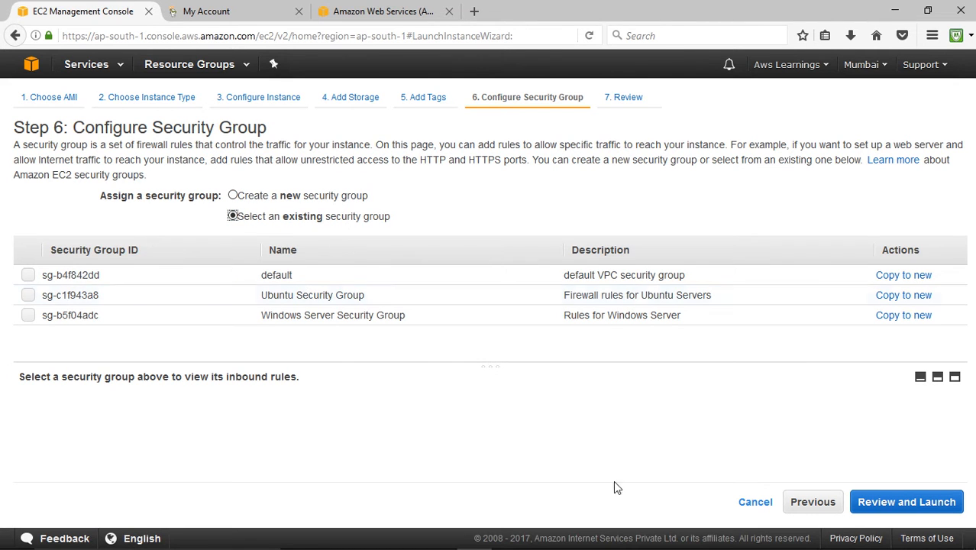
click(29, 318)
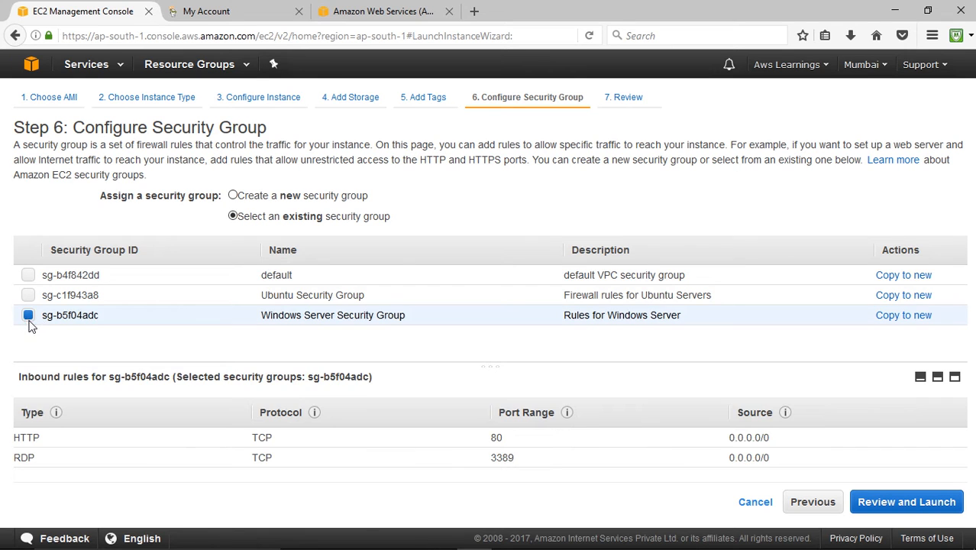
click(29, 319)
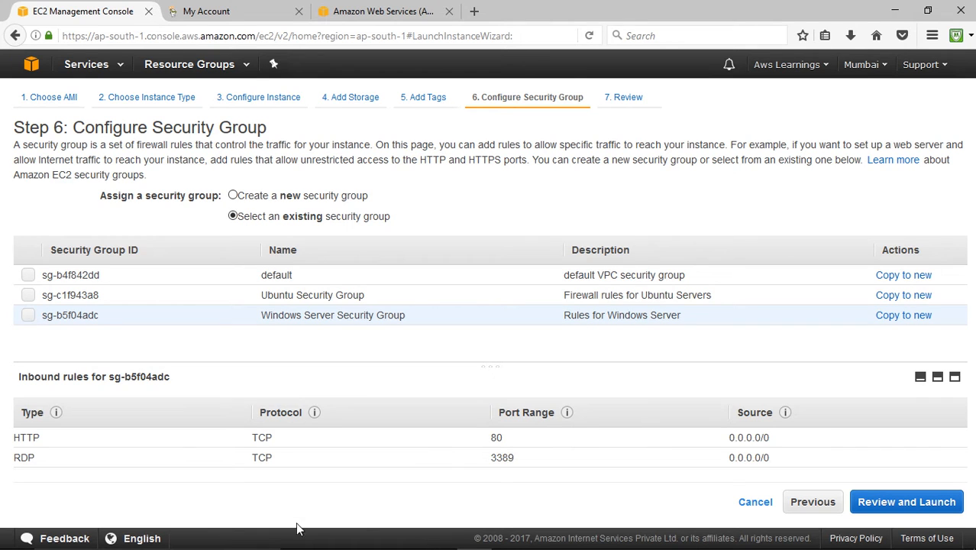
click(28, 316)
click(233, 195)
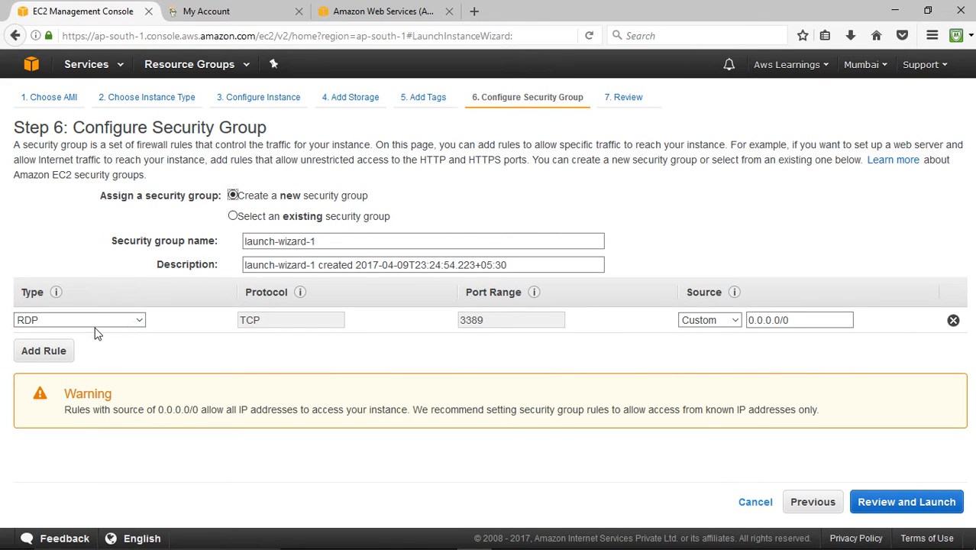
- Add an HTTP rule to the new security group and proceed to the launch review
click(47, 356)
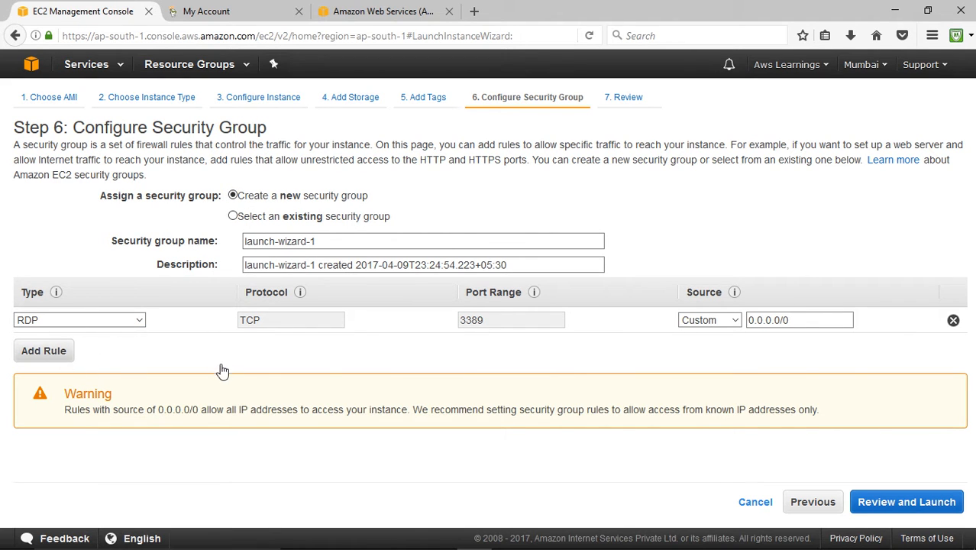
click(122, 347)
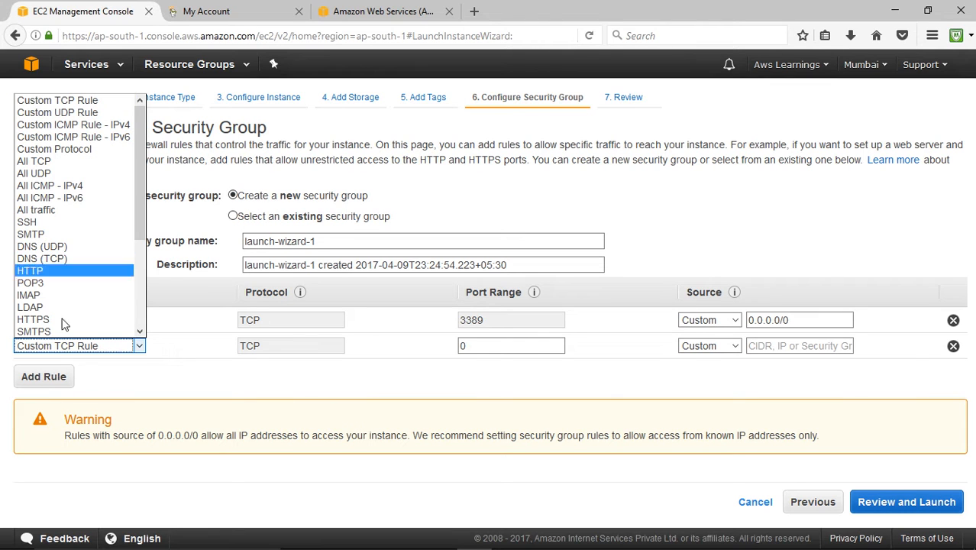
click(44, 272)
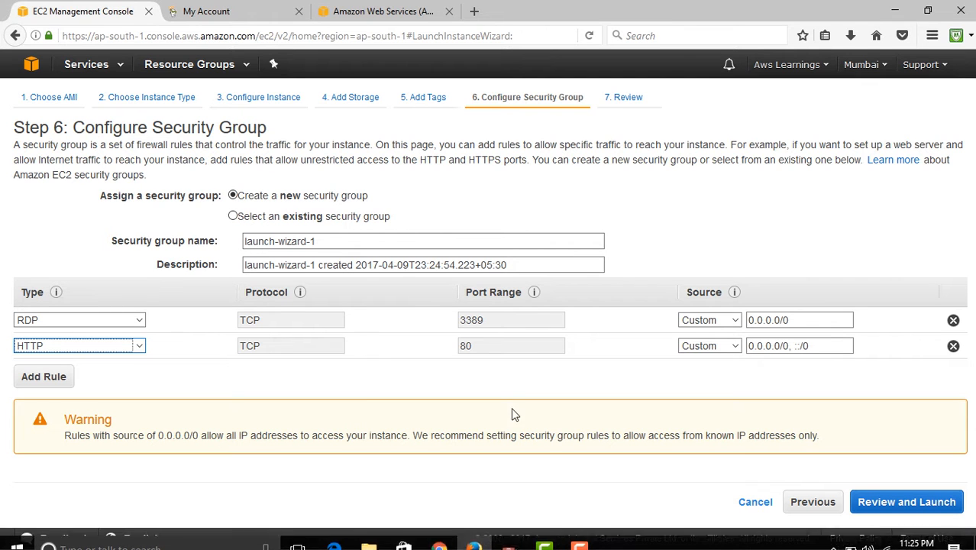
click(894, 498)
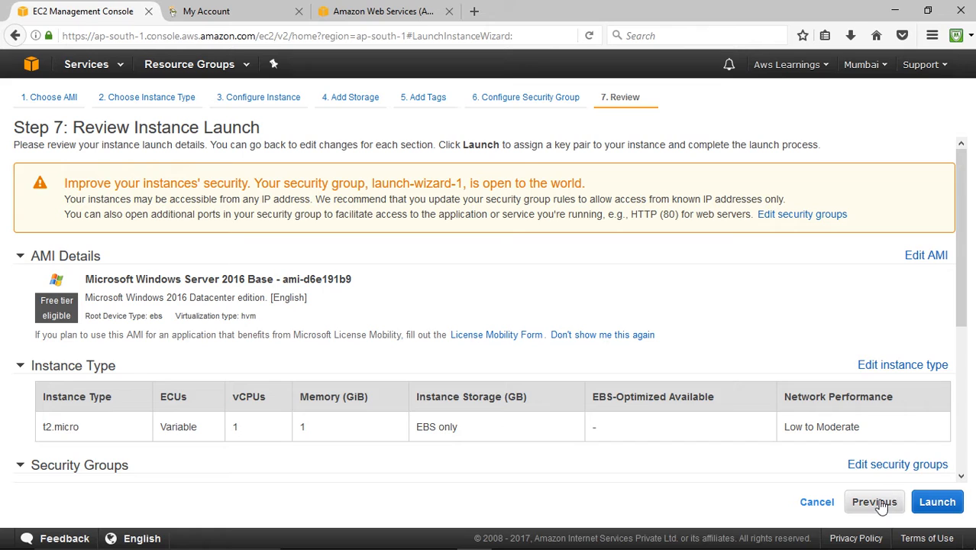
- Check the AMI, instance type and security group details in the launch review, and collapse the Security Groups section
scroll(393, 364, down, 3)
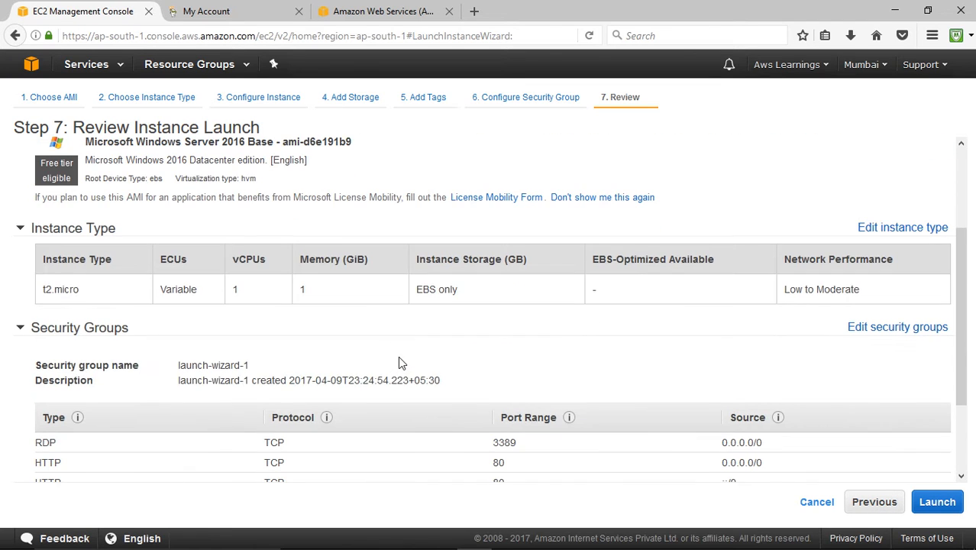
right_click(53, 297)
right_click(341, 305)
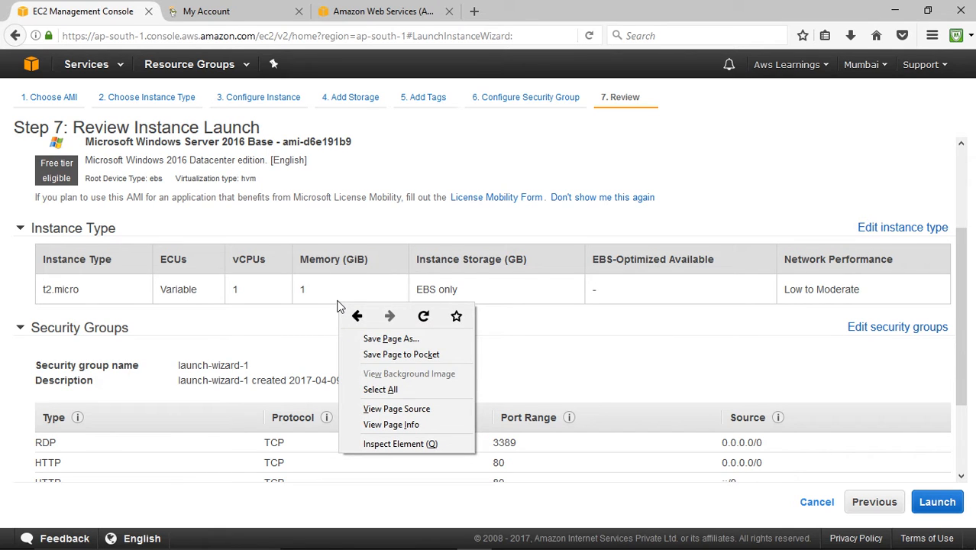
right_click(510, 304)
click(403, 330)
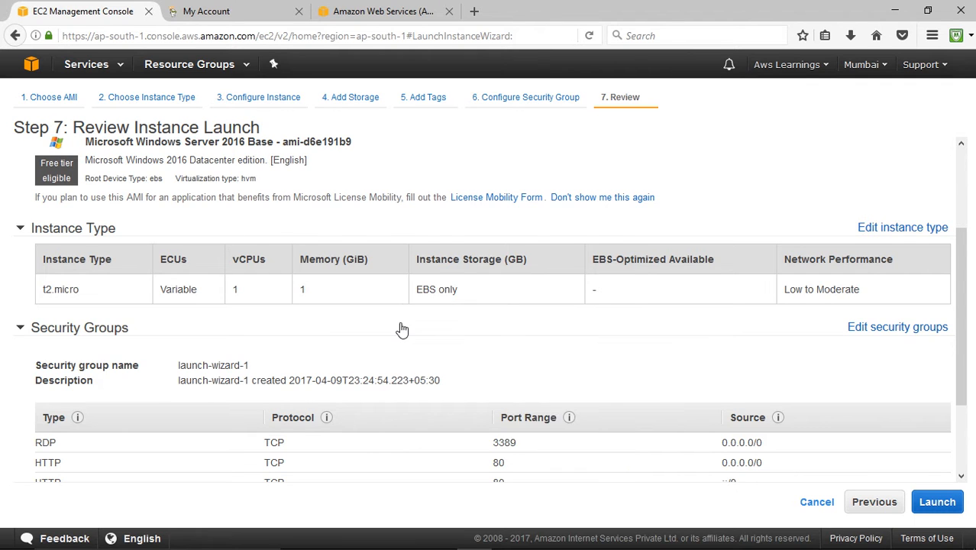
click(403, 328)
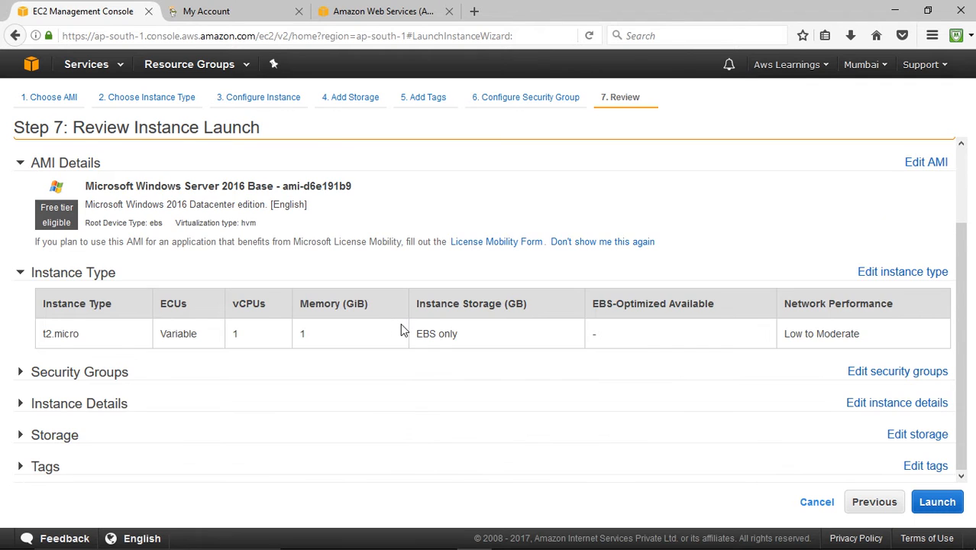
- Review the security group rules, instance details, storage and tags on the launch review page
click(109, 373)
scroll(233, 387, down, 3)
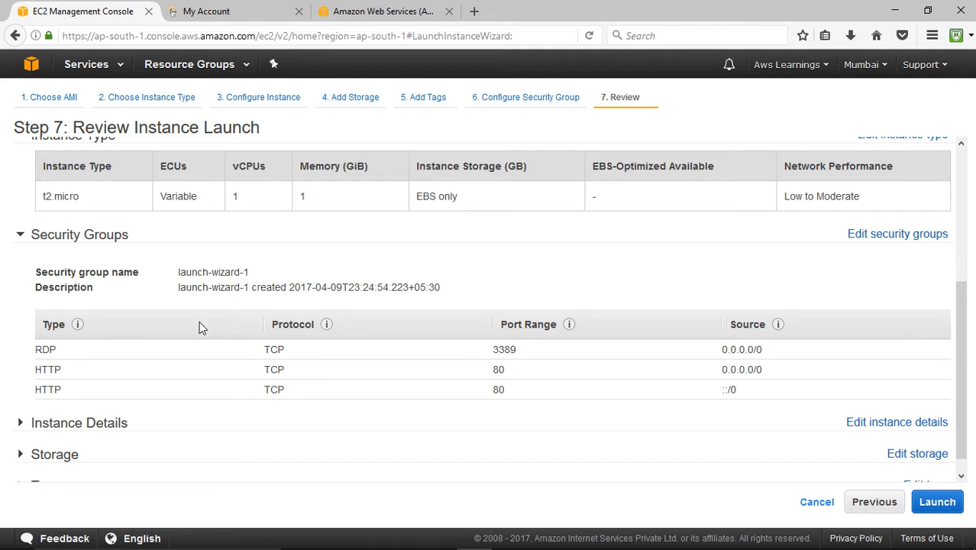
scroll(183, 351, down, 1)
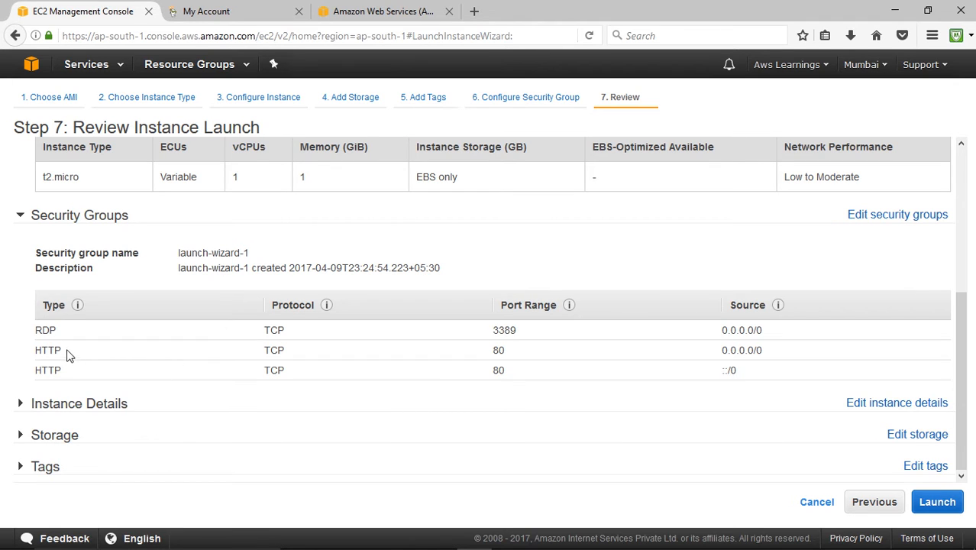
right_click(106, 413)
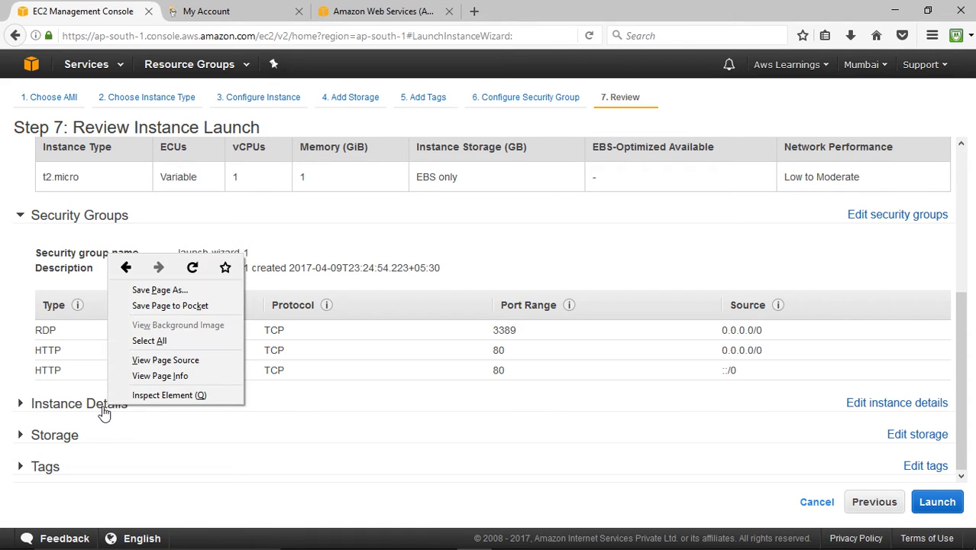
click(105, 413)
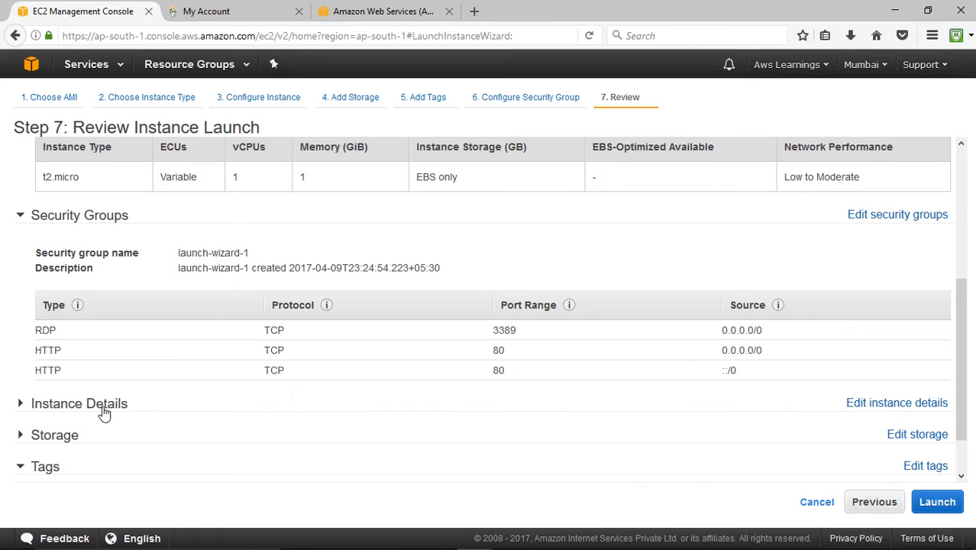
click(94, 410)
scroll(160, 436, down, 3)
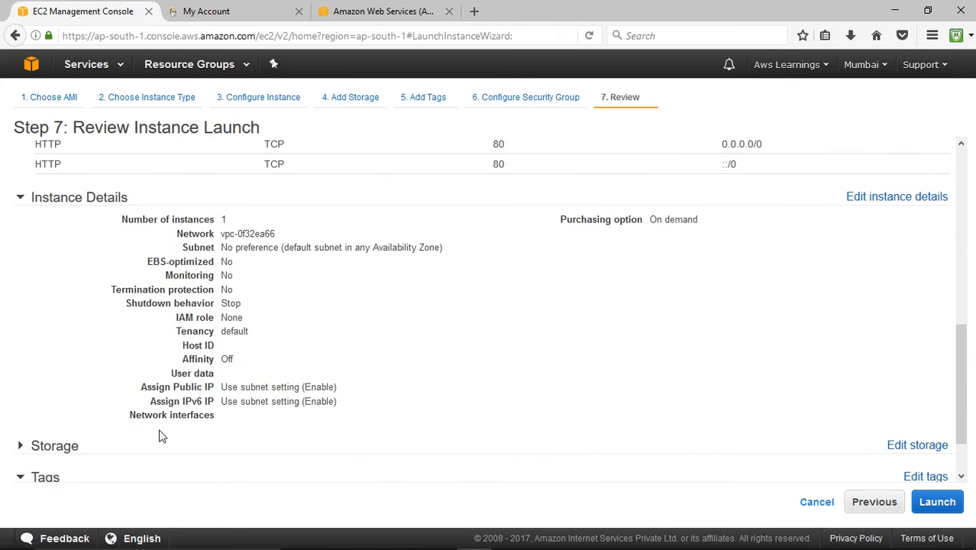
scroll(370, 305, down, 1)
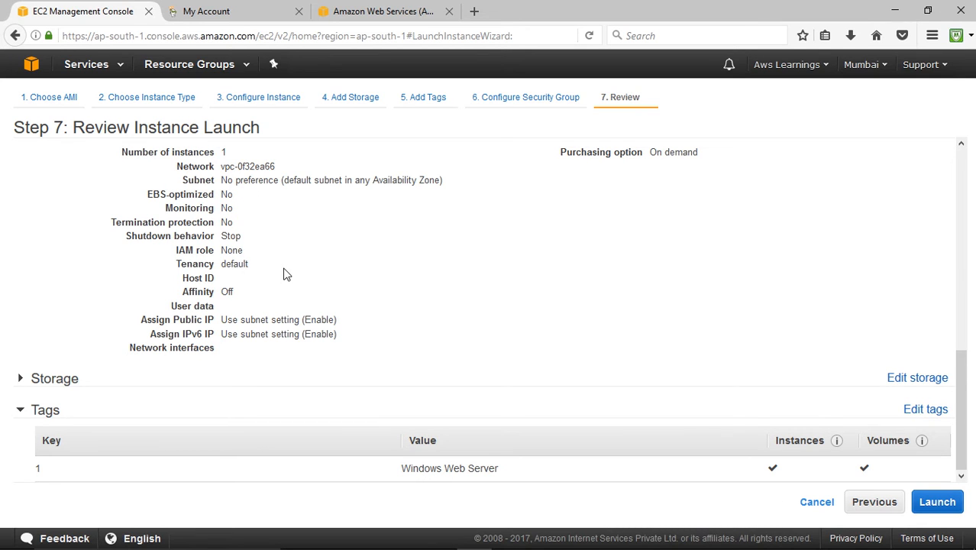
click(76, 382)
scroll(331, 331, down, 2)
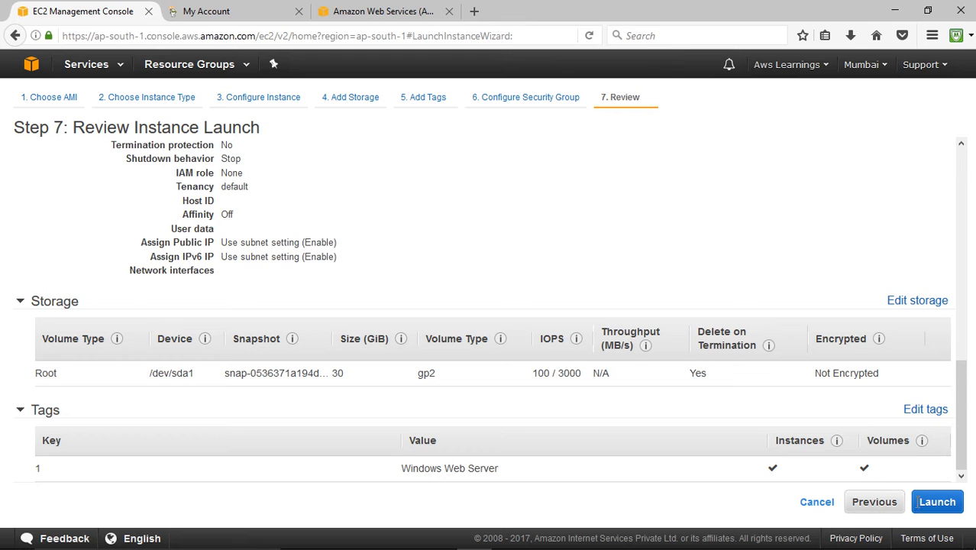
- Proceed to launch and choose to create a new key pair named WindowsWebServer
click(933, 504)
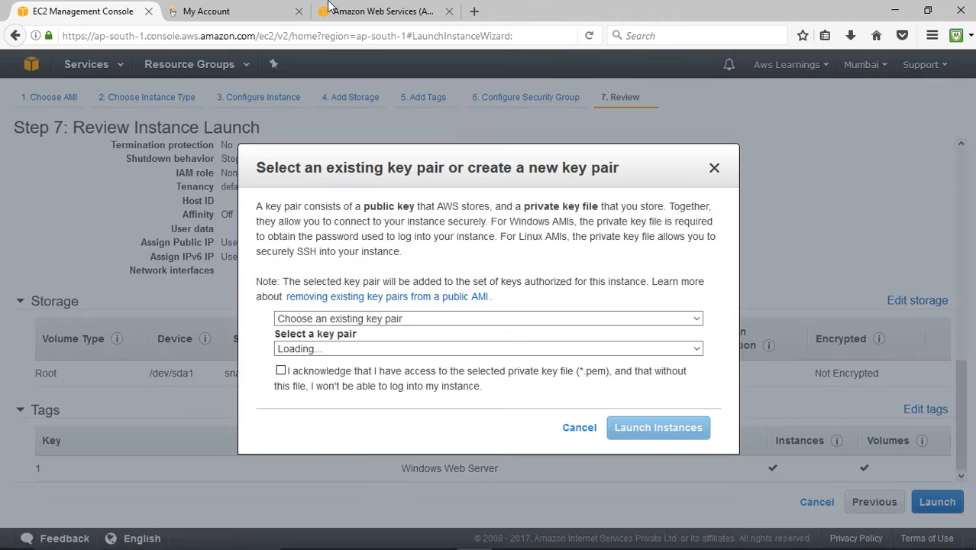
click(374, 319)
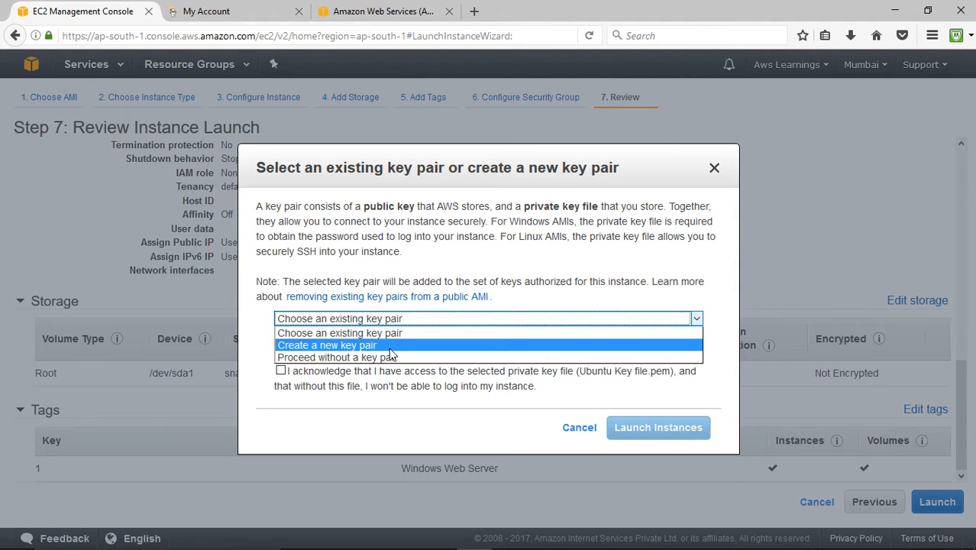
click(373, 343)
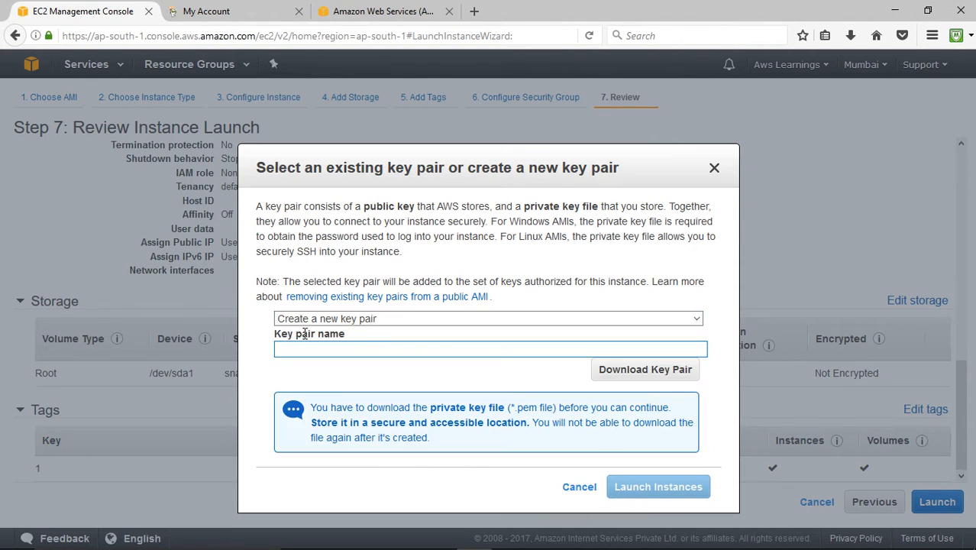
click(313, 346)
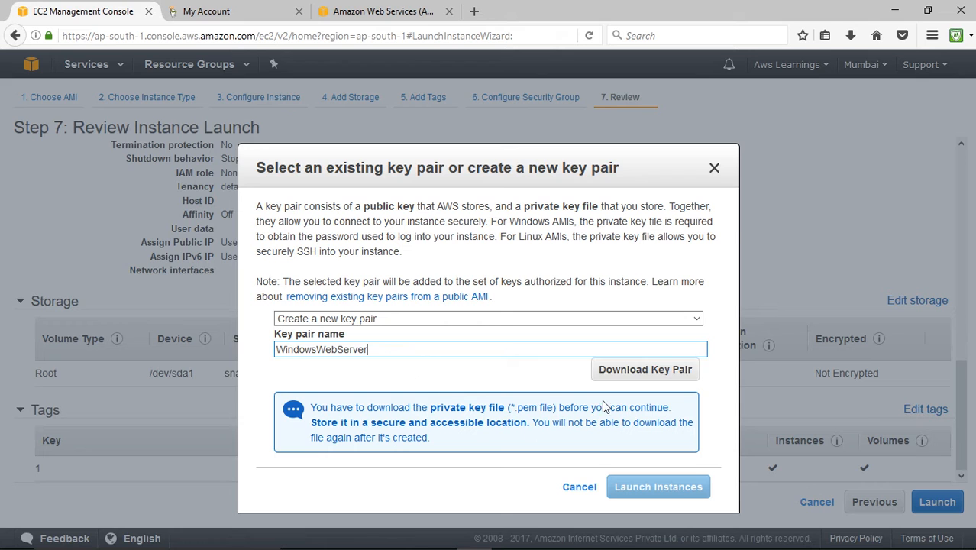
- Download the WindowsWebServer key pair file to the Desktop and launch the instance
click(640, 370)
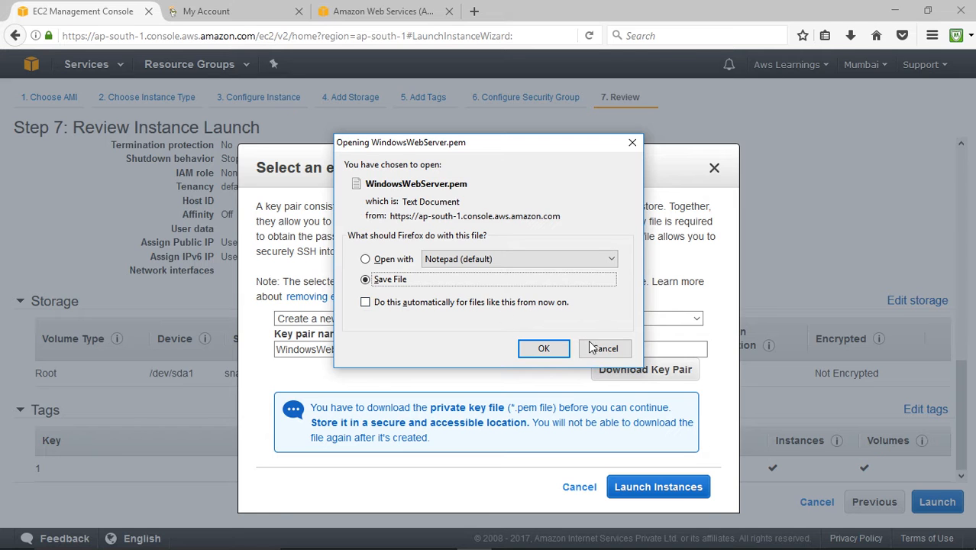
click(544, 348)
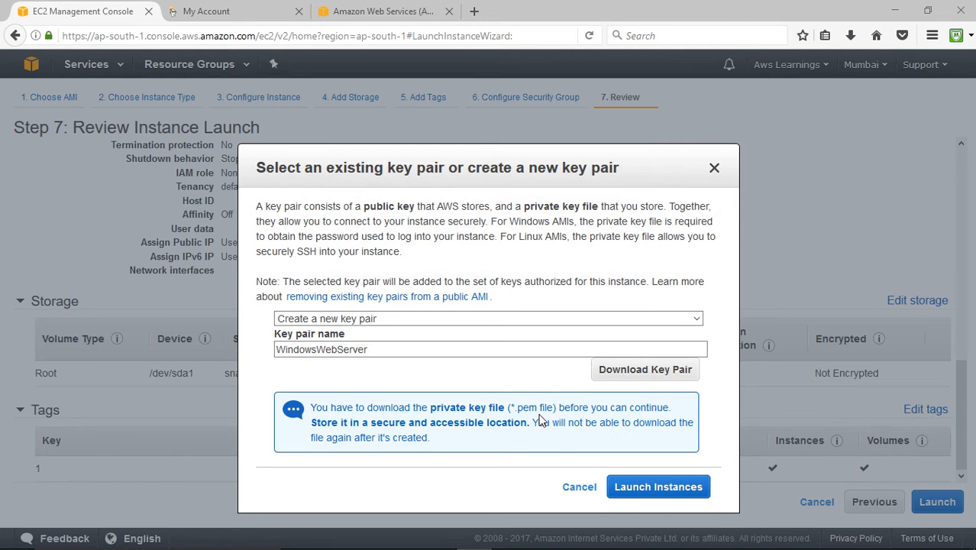
scroll(69, 175, up, 1)
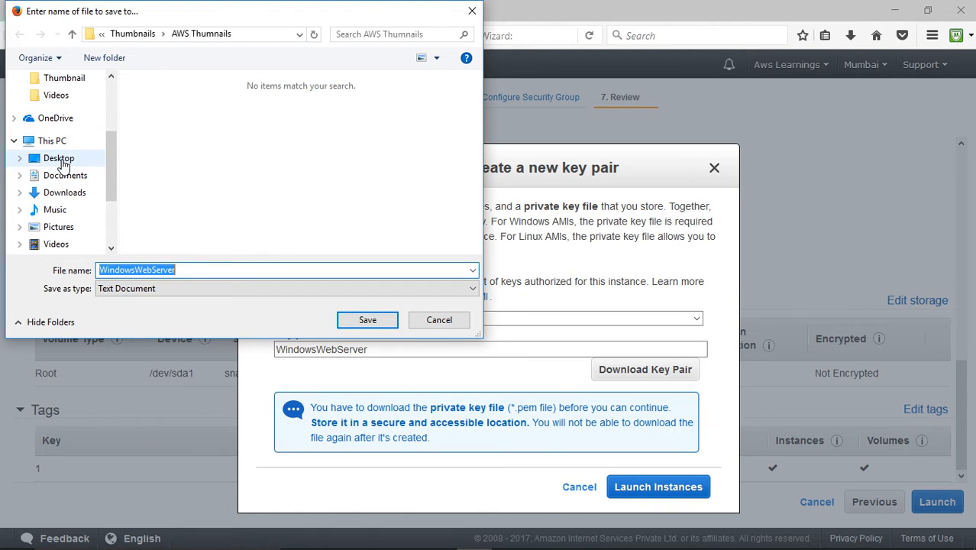
click(60, 158)
click(368, 321)
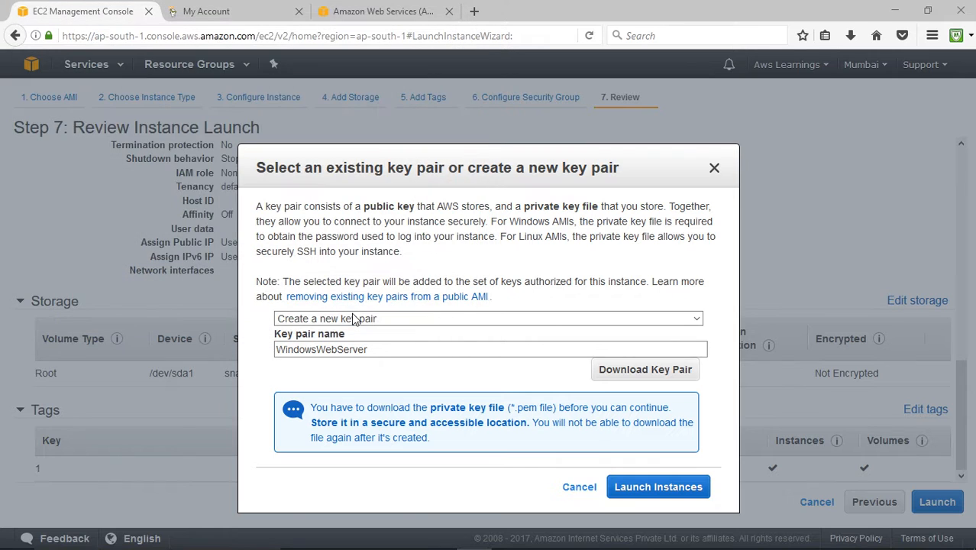
click(661, 488)
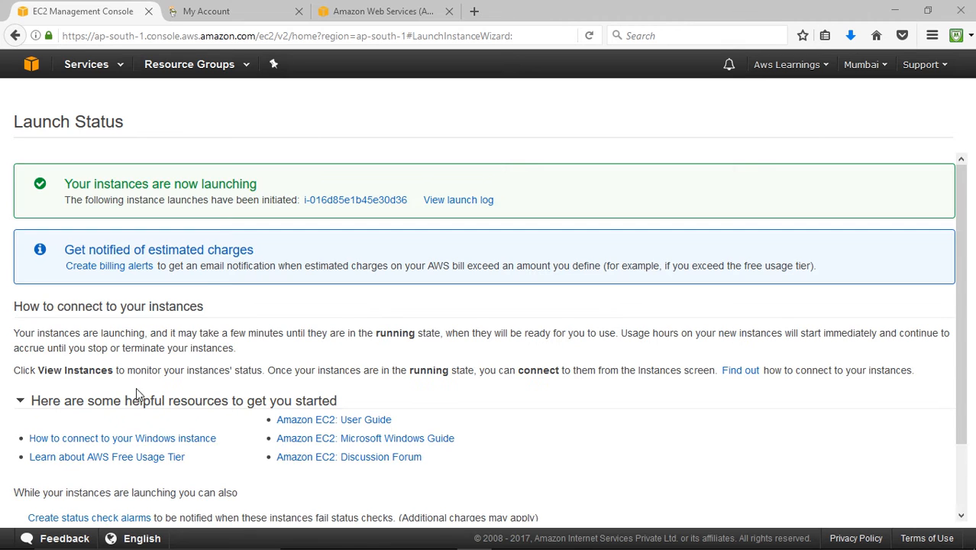
- Open the EC2 Instances list and enlarge the details area of the launched instance
click(82, 65)
click(47, 137)
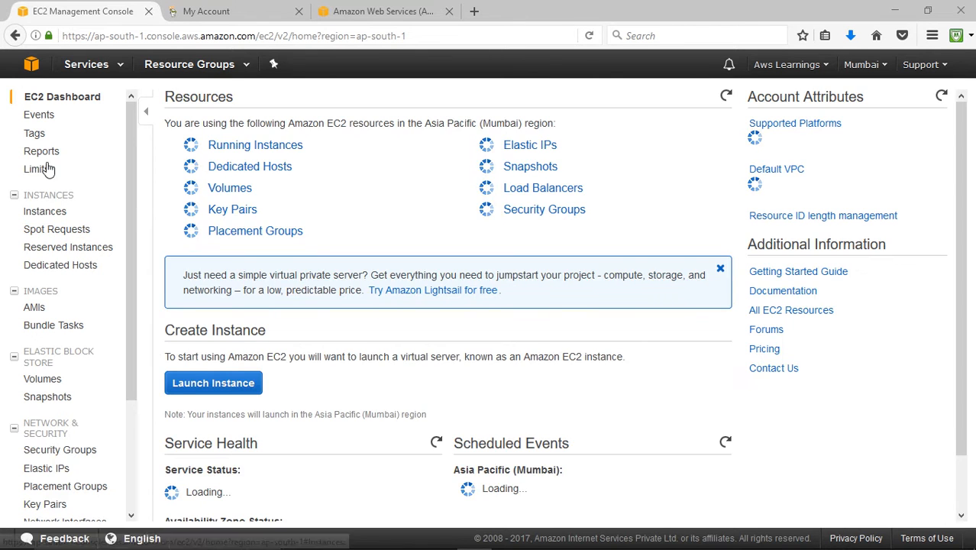
click(50, 213)
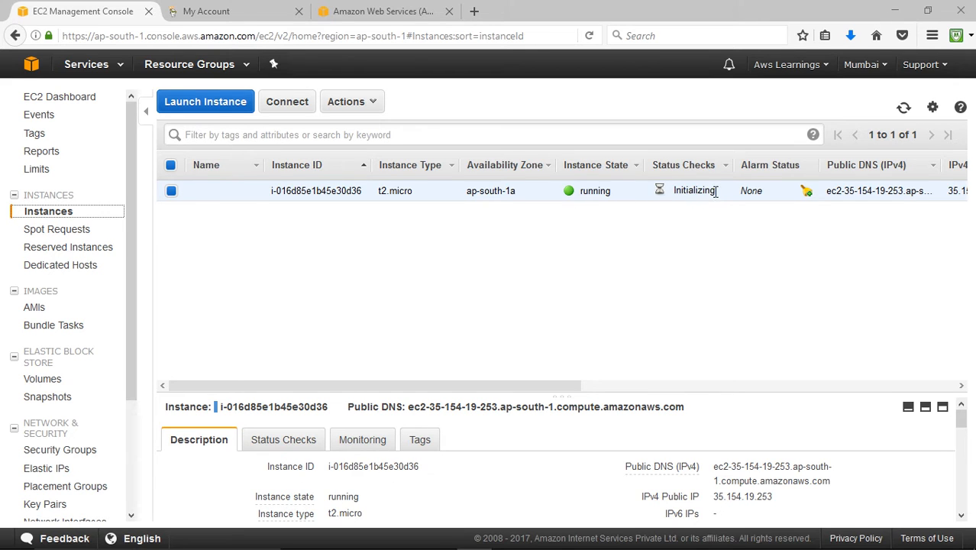
mouse_move(465, 386)
mouse_down()
mouse_move(647, 387)
mouse_move(463, 389)
mouse_up()
drag(652, 397, 640, 325)
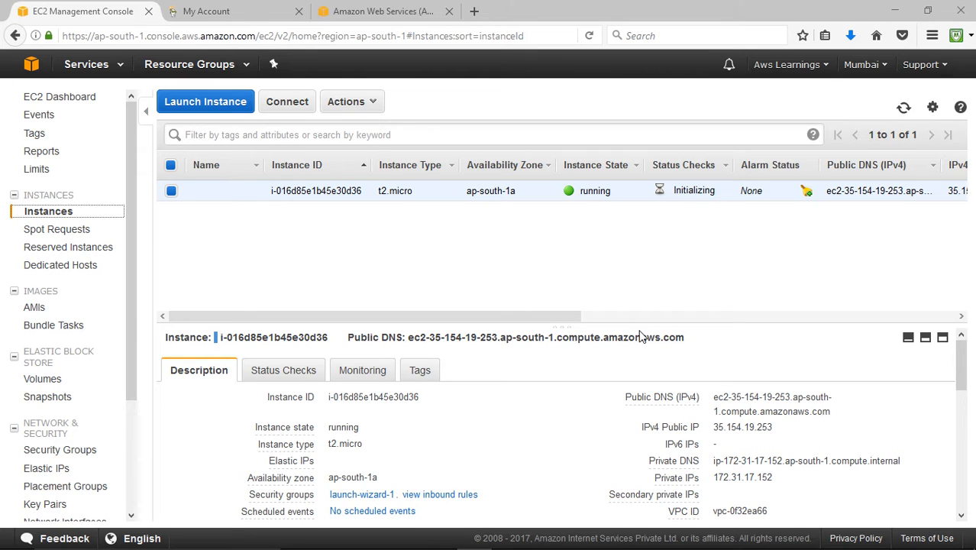
key(ctrl+k)
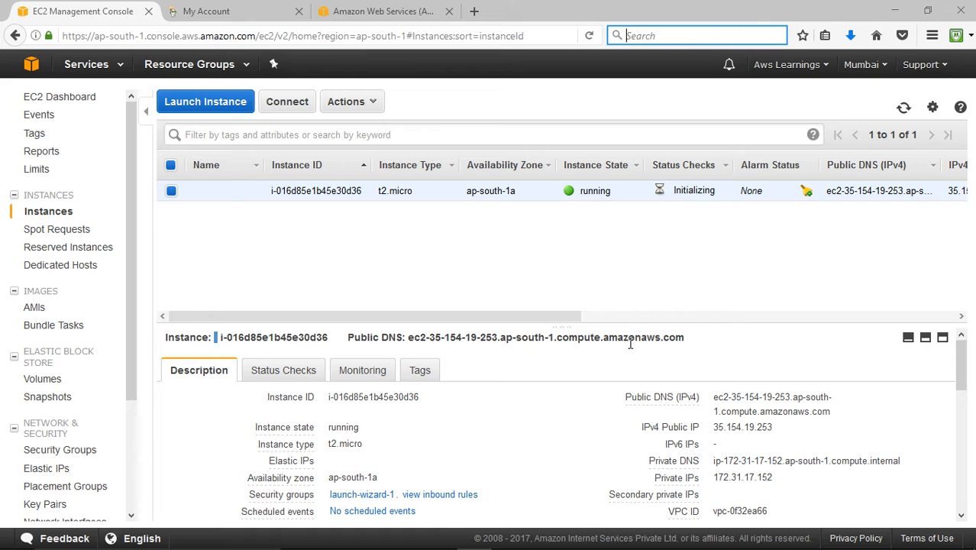
mouse_move(605, 546)
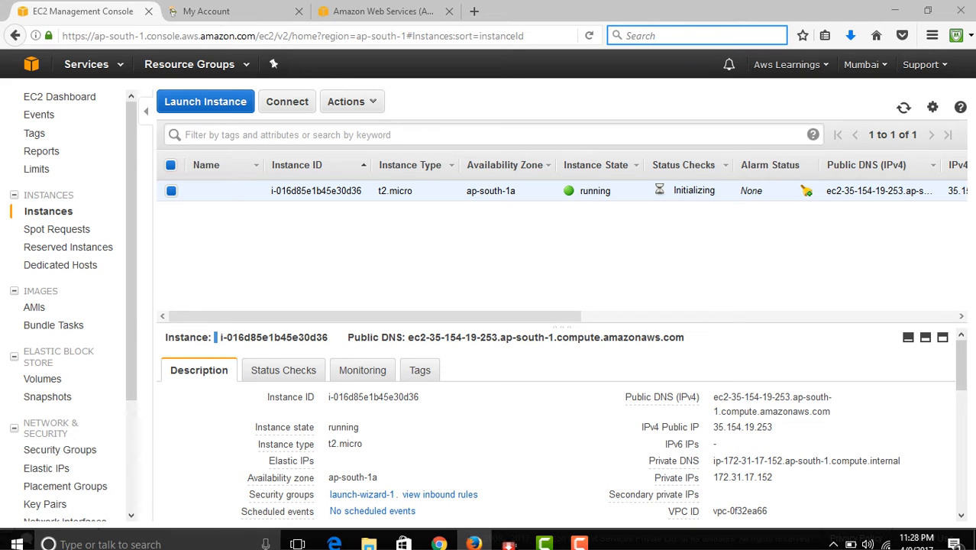
click(579, 536)
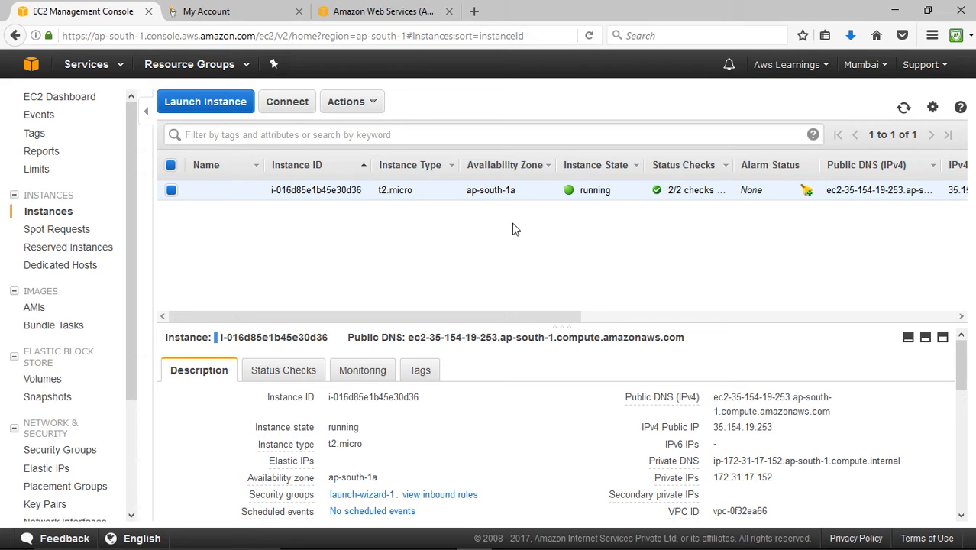
- View the website hosting steps in the Host a Website presentation on the desktop, and return to the EC2 console
click(895, 11)
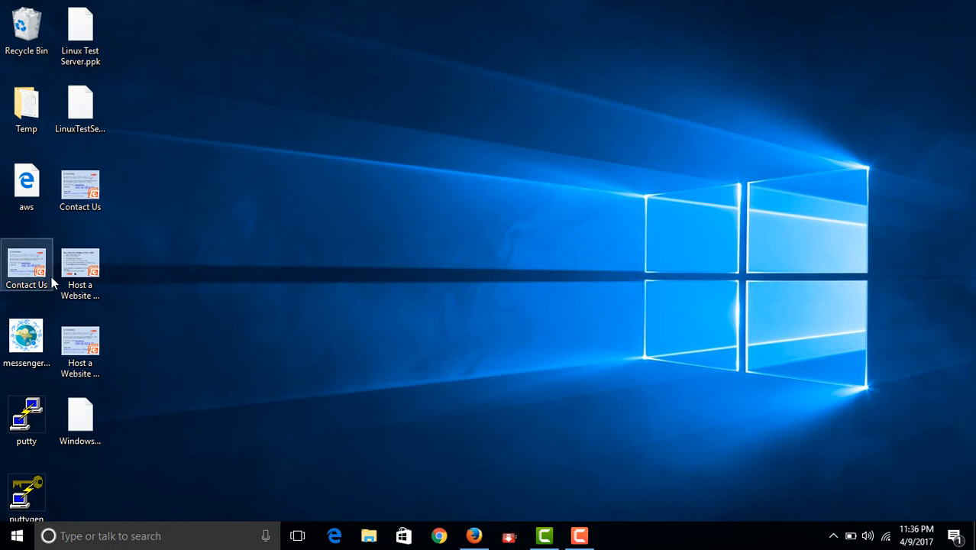
double_click(79, 281)
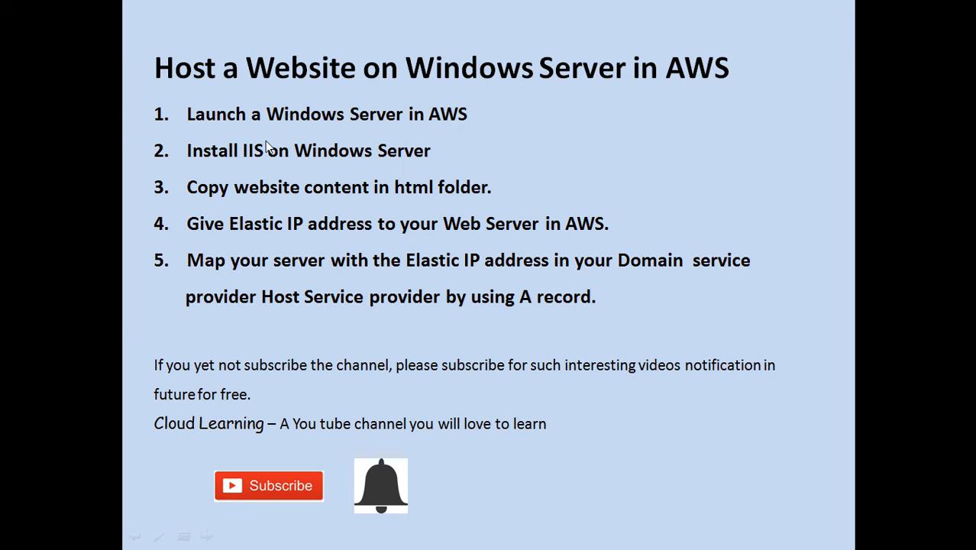
key(Escape)
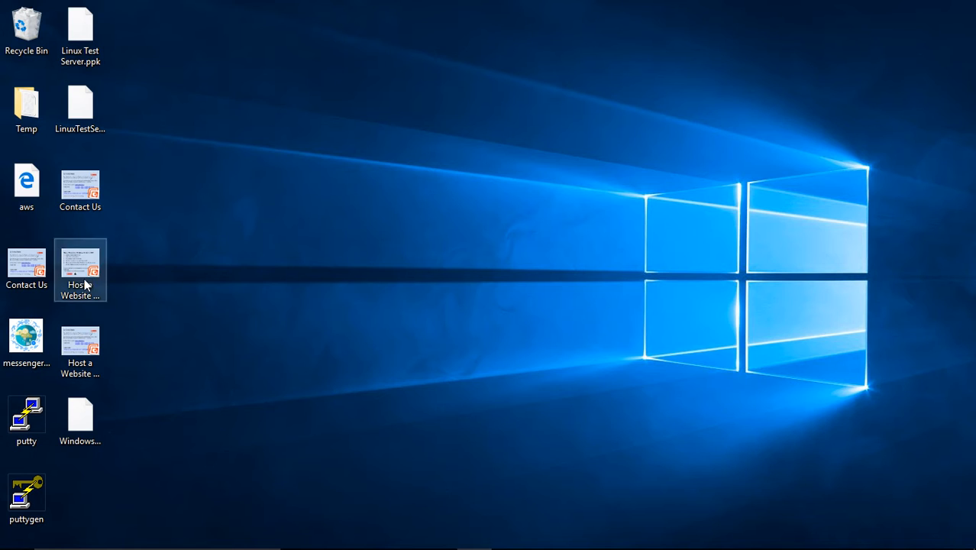
double_click(78, 364)
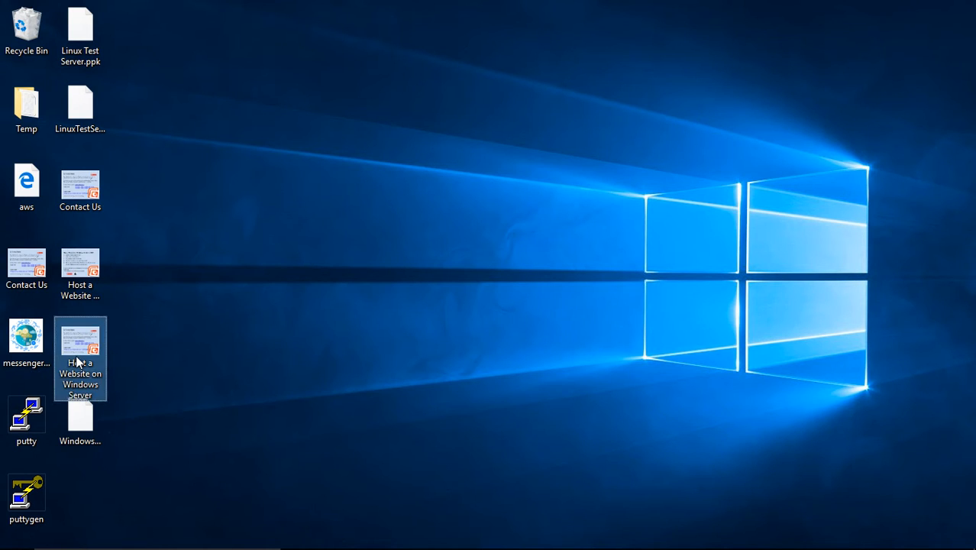
key(alt+Tab)
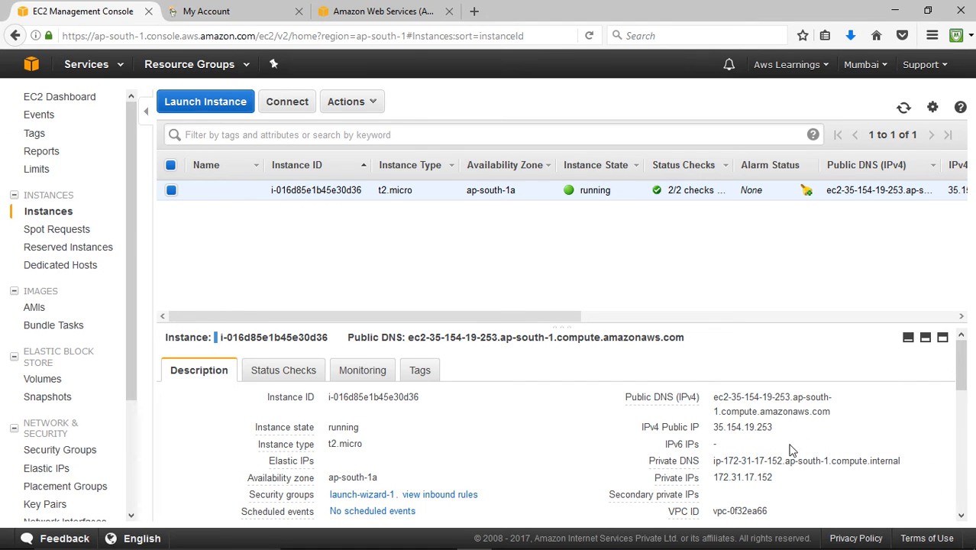
- Open the connection options of the running instance and save its remote desktop file to the Desktop
drag(773, 428, 832, 414)
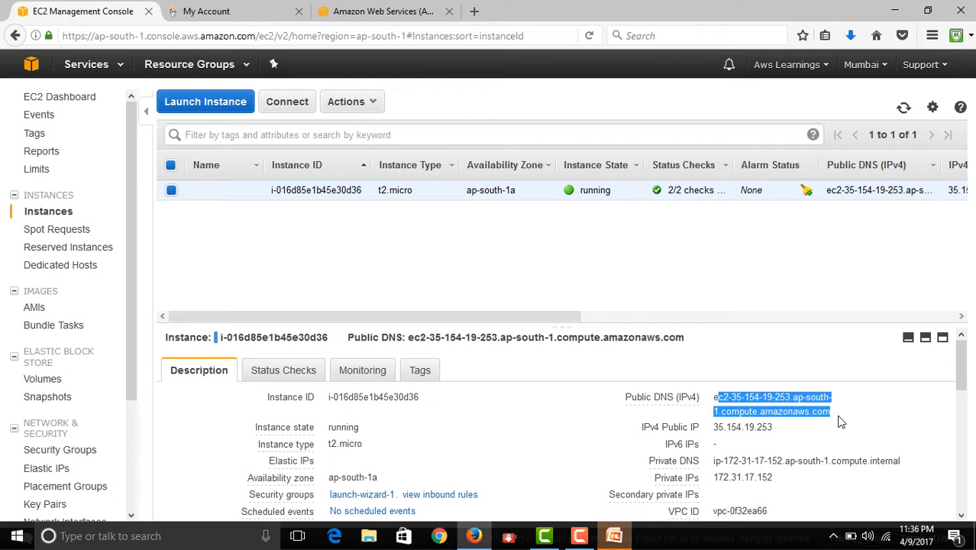
click(840, 422)
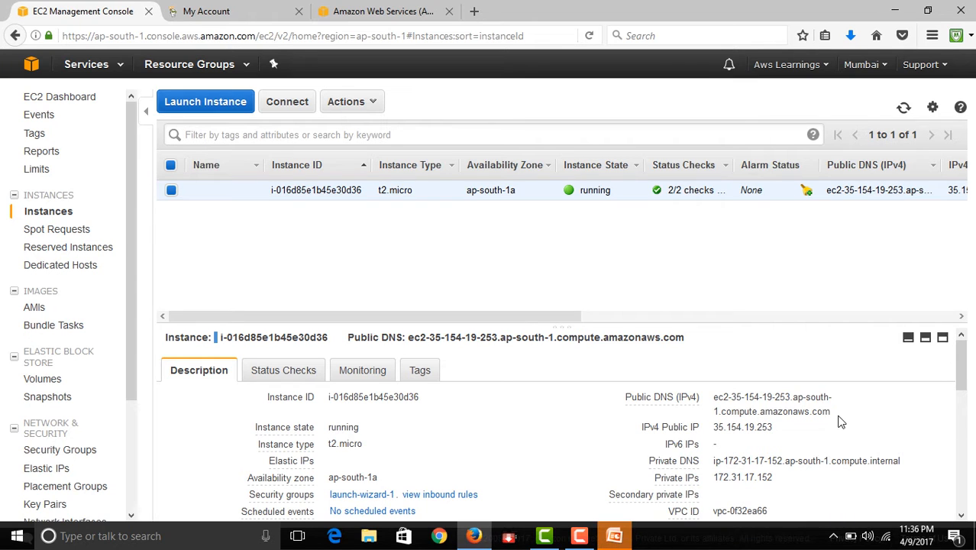
click(300, 105)
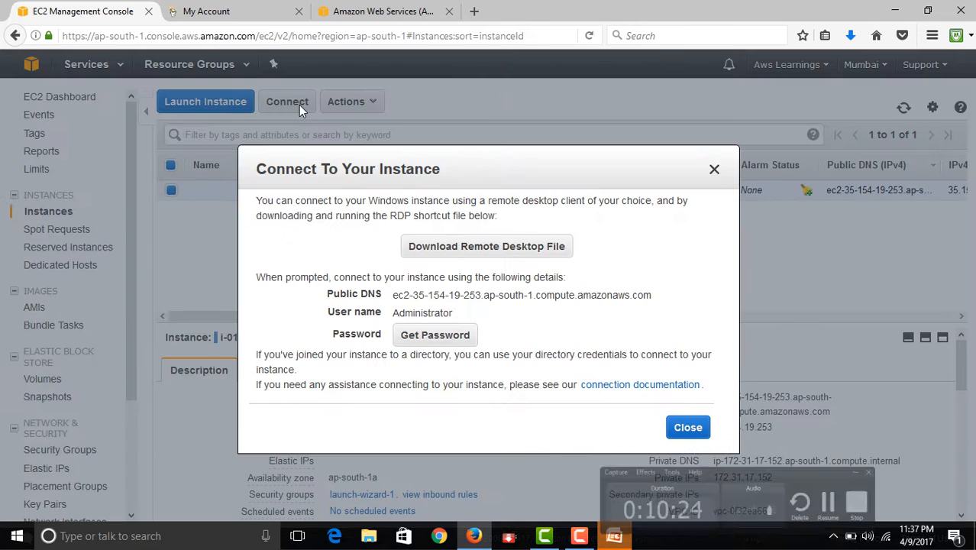
click(510, 246)
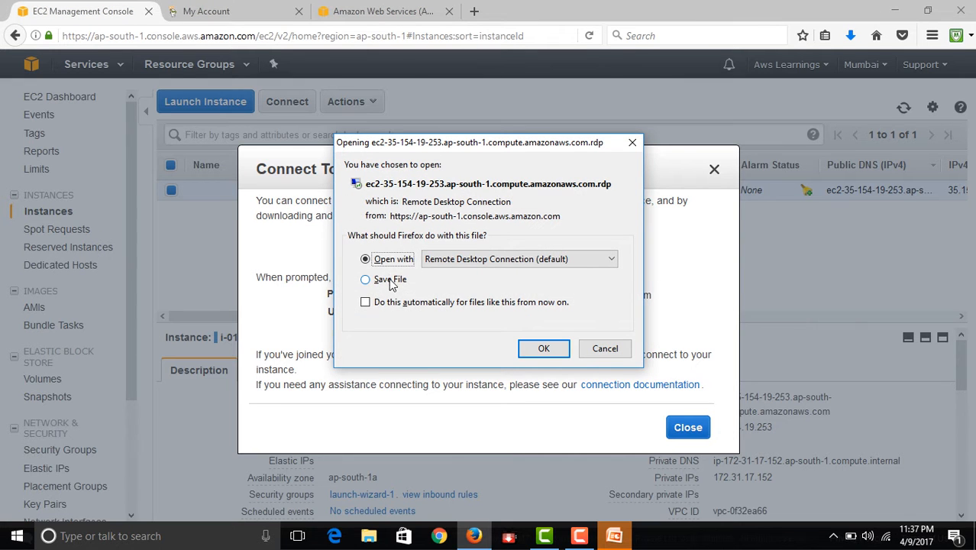
click(387, 279)
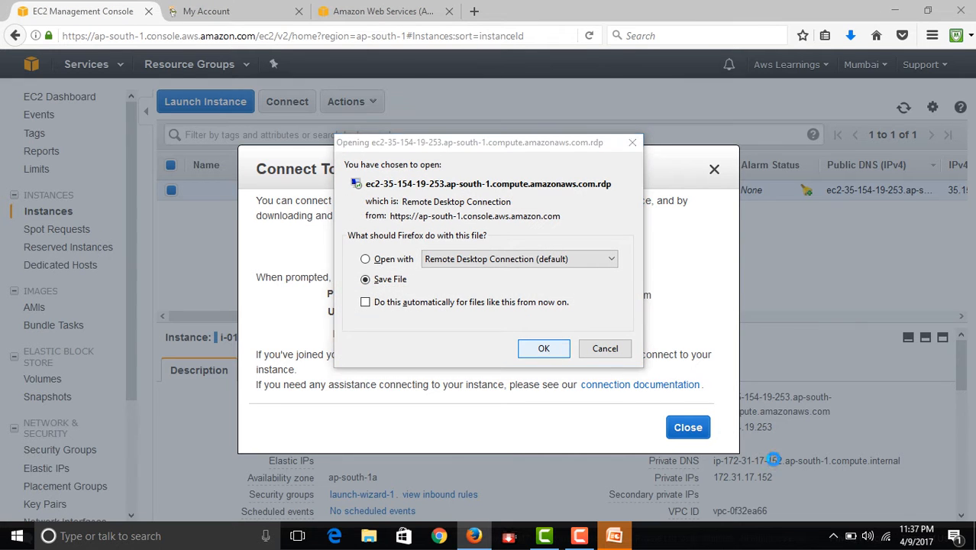
key(Return)
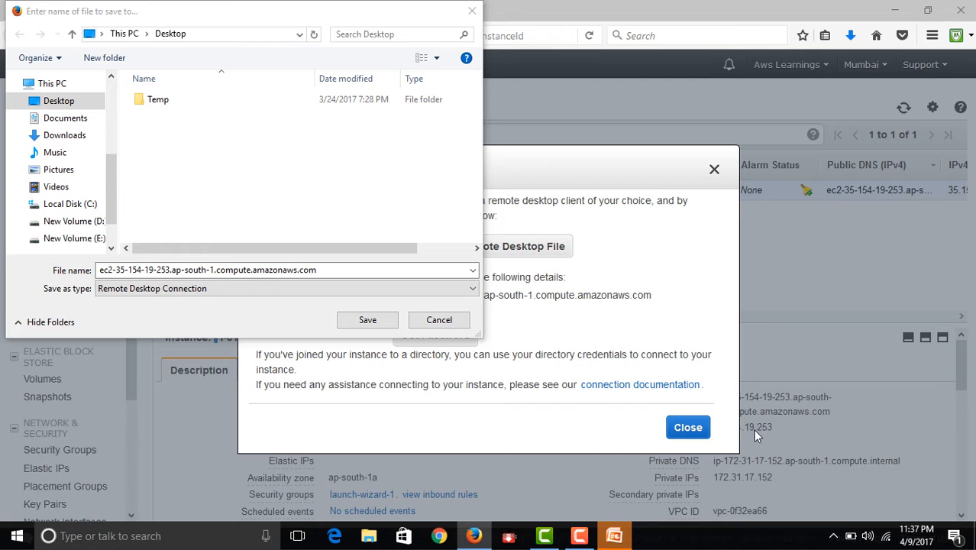
click(367, 320)
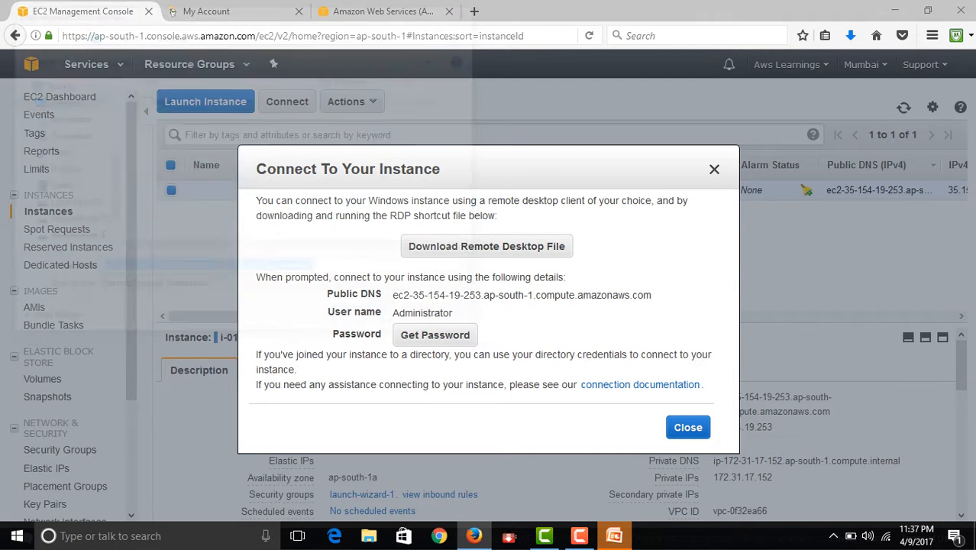
- Decrypt the instance's Administrator password using the WindowsWebServer.pem key pair file from the Desktop
click(436, 335)
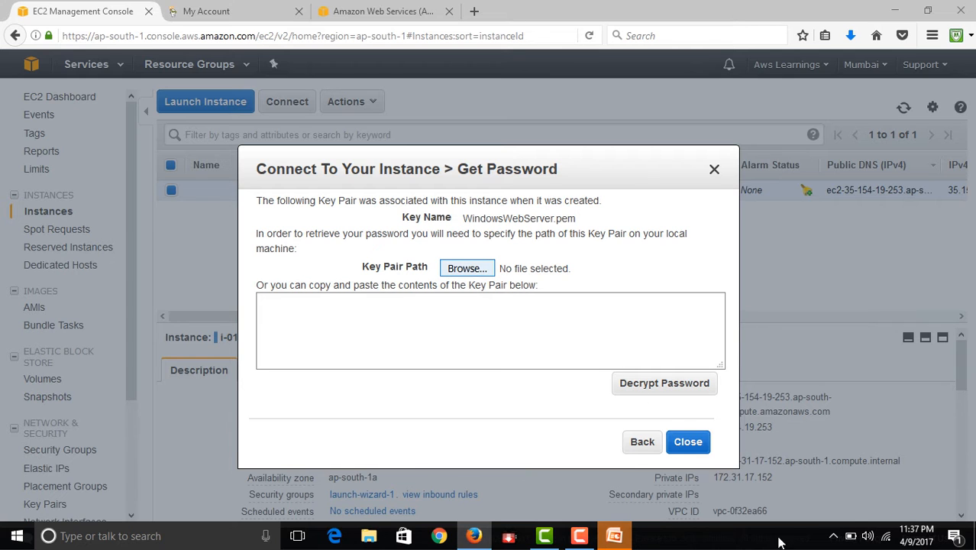
click(467, 268)
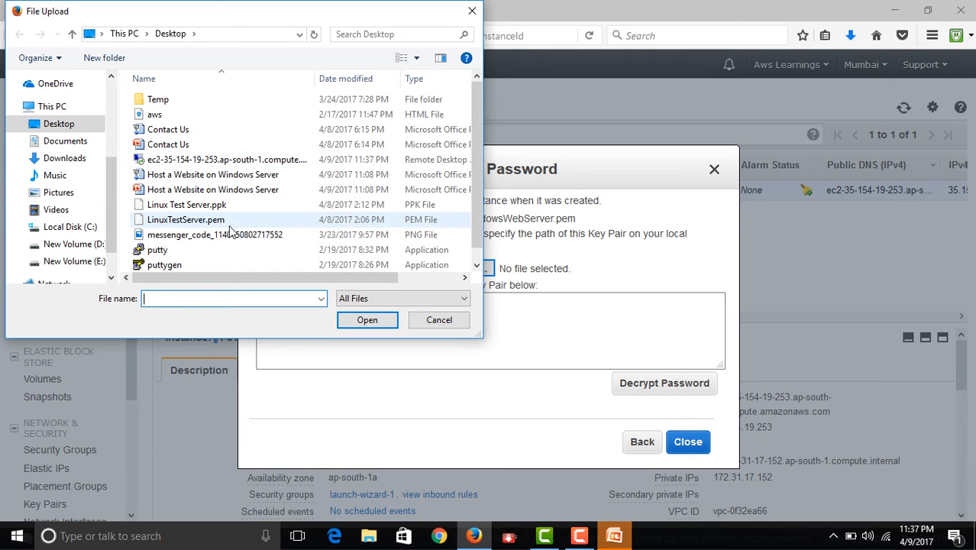
click(220, 219)
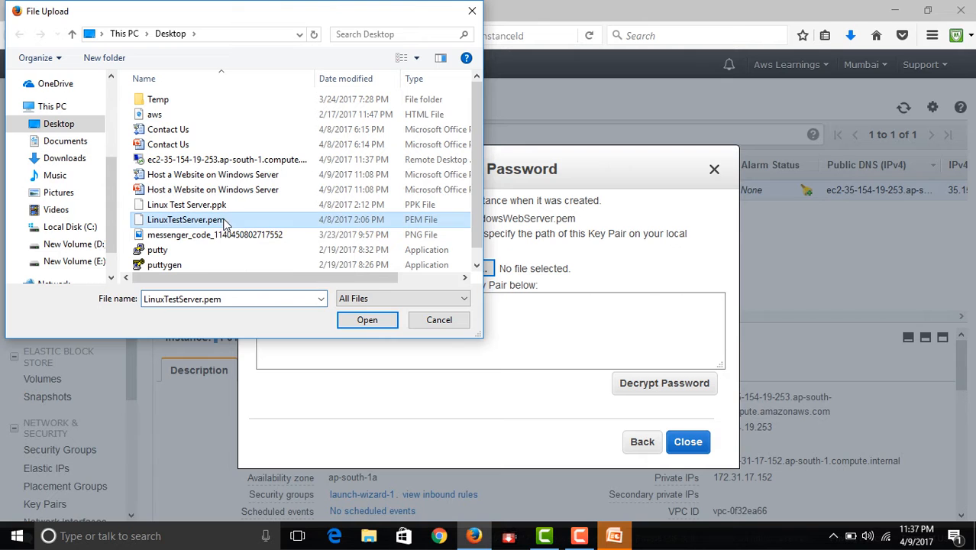
scroll(223, 221, down, 1)
click(209, 265)
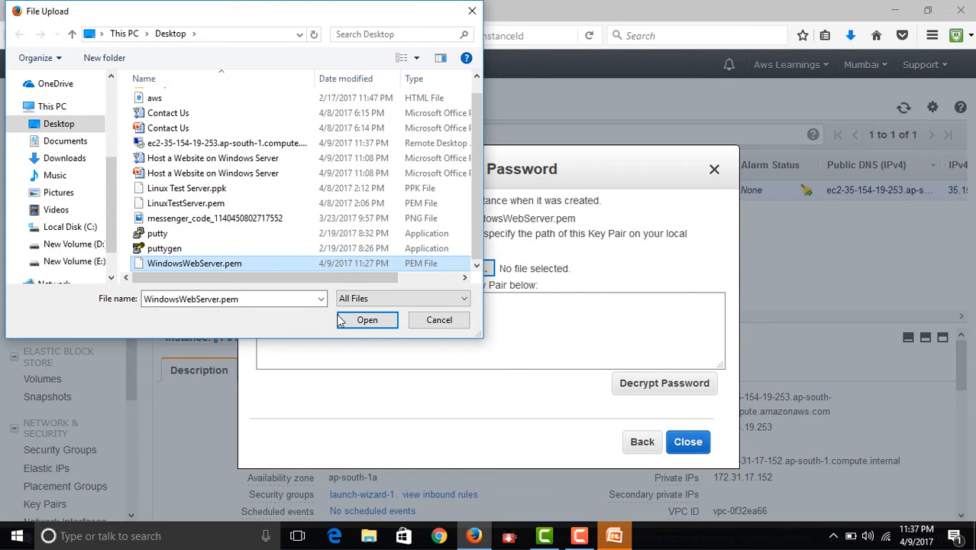
click(363, 321)
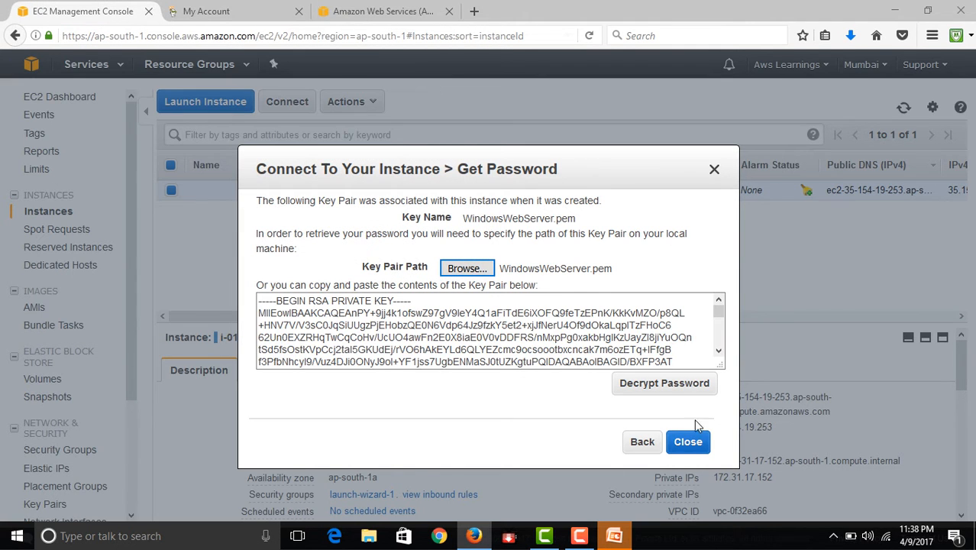
click(677, 387)
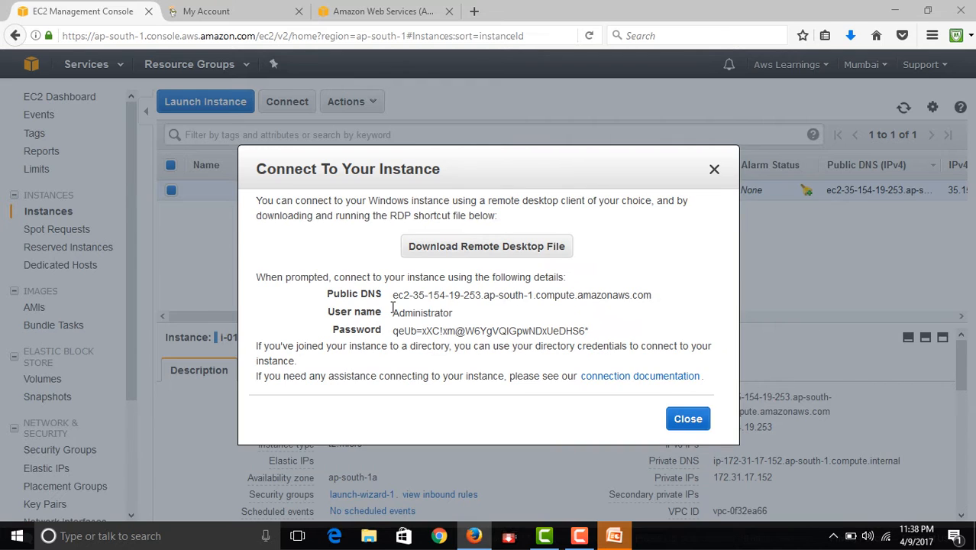
- Copy the decrypted Administrator password and paste it into a new Notepad document
drag(396, 329, 590, 331)
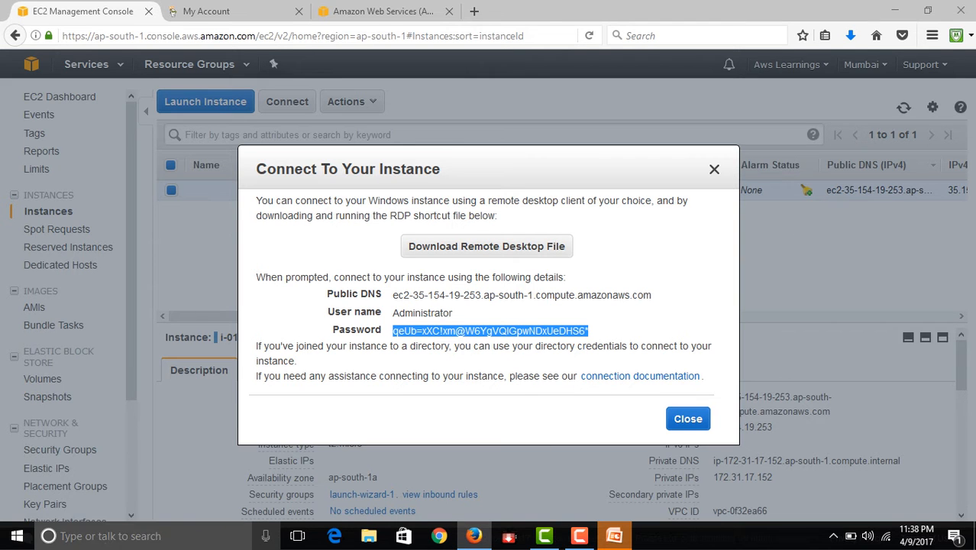
right_click(17, 535)
click(56, 467)
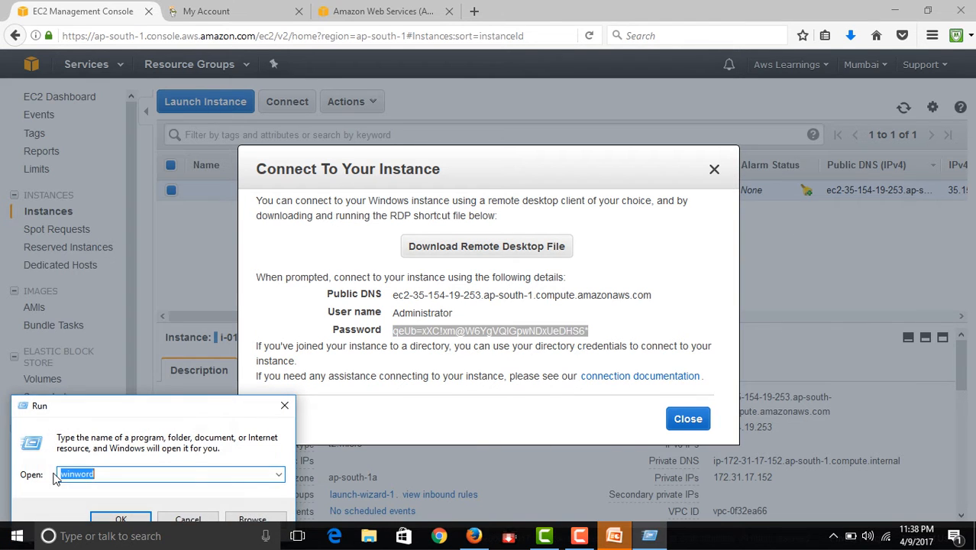
text(notepad)
key(Return)
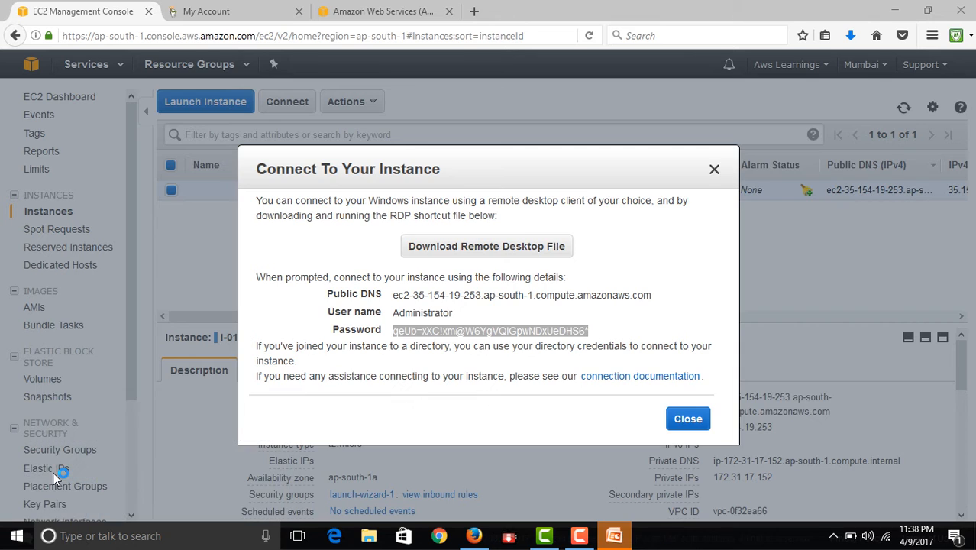
key(ctrl+v)
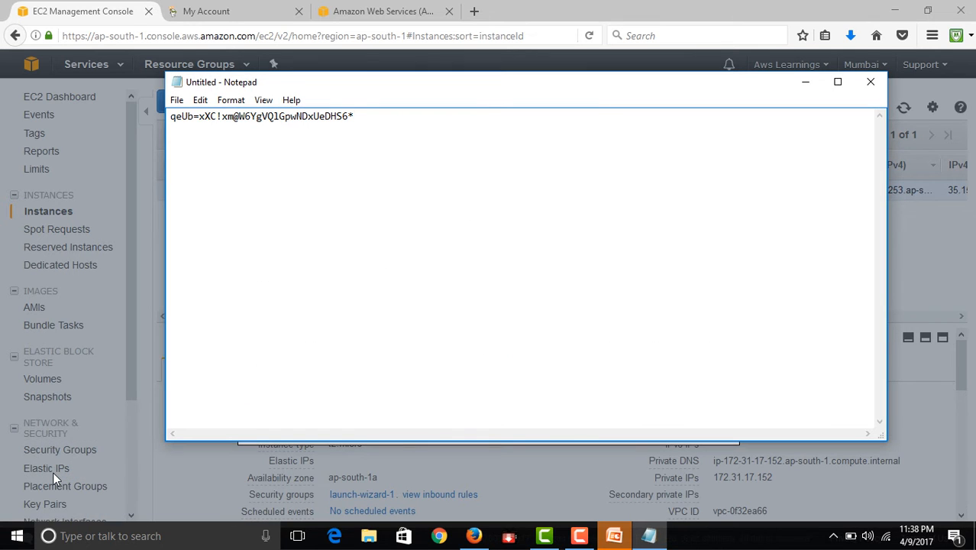
- Save the Notepad document on the Desktop as "Web Server password"
key(ctrl+s)
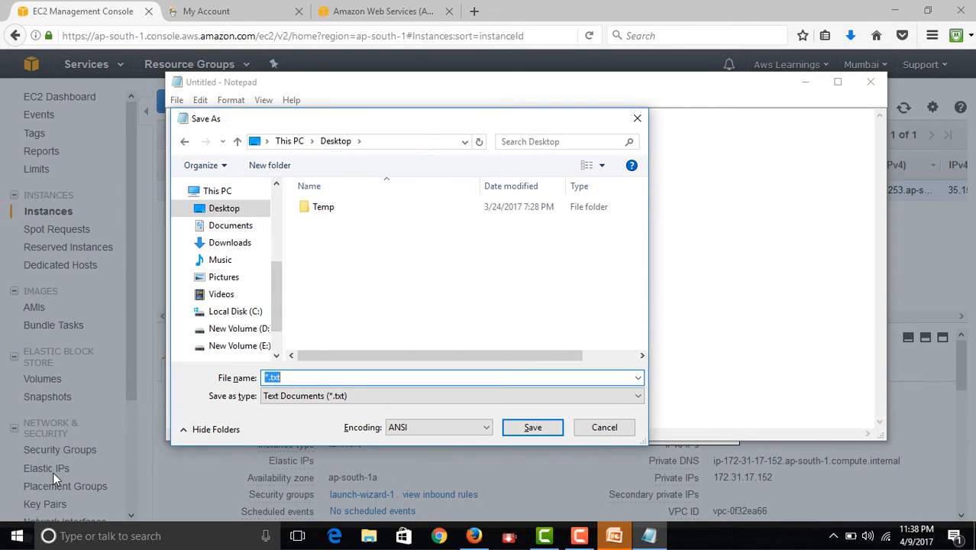
text(Web Server passwo)
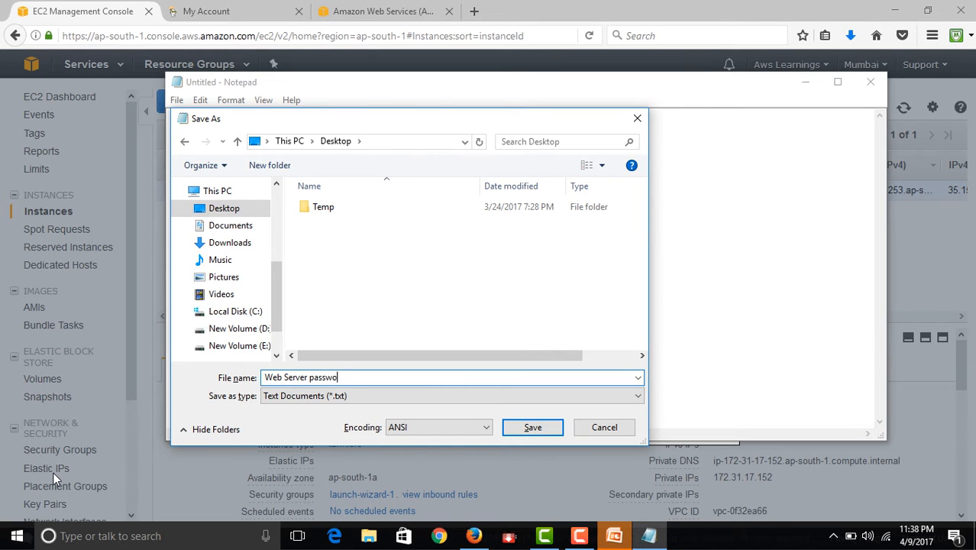
text(rd)
key(Return)
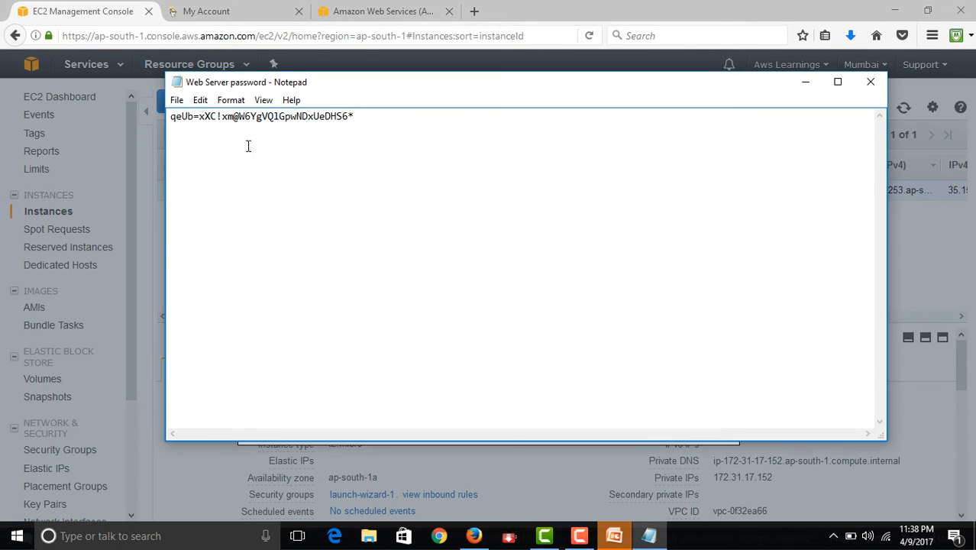
- Copy the password from the saved note and close the instance's connection details in the EC2 console
drag(374, 118, 137, 112)
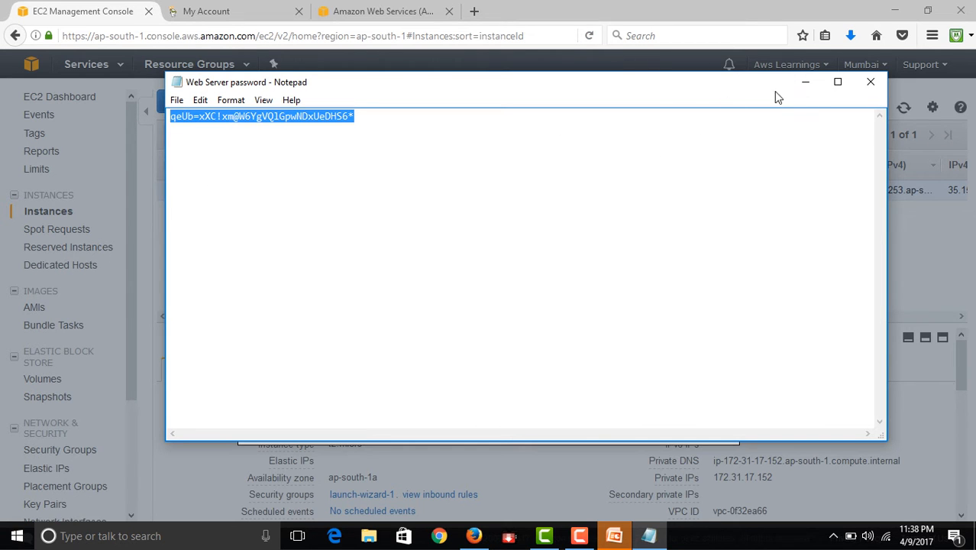
click(804, 82)
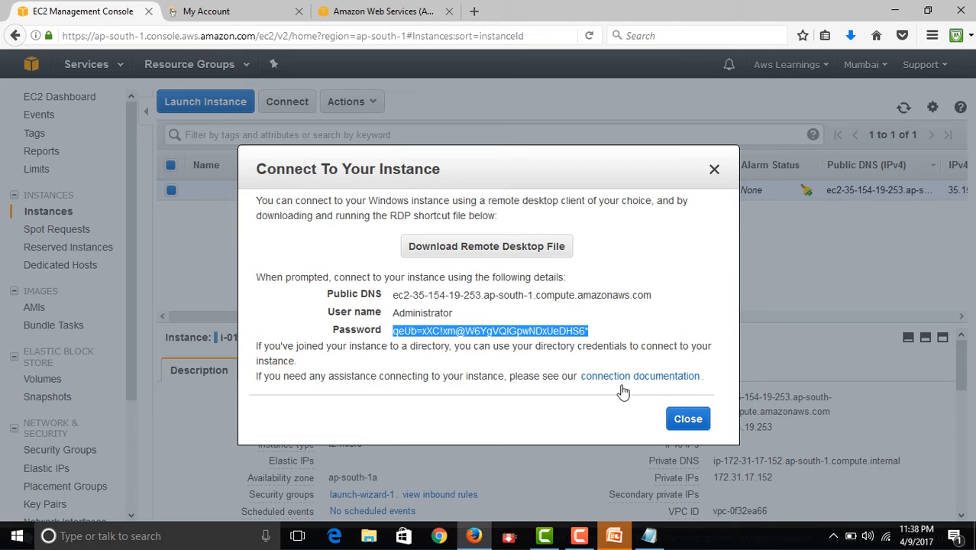
click(701, 422)
drag(777, 426, 715, 426)
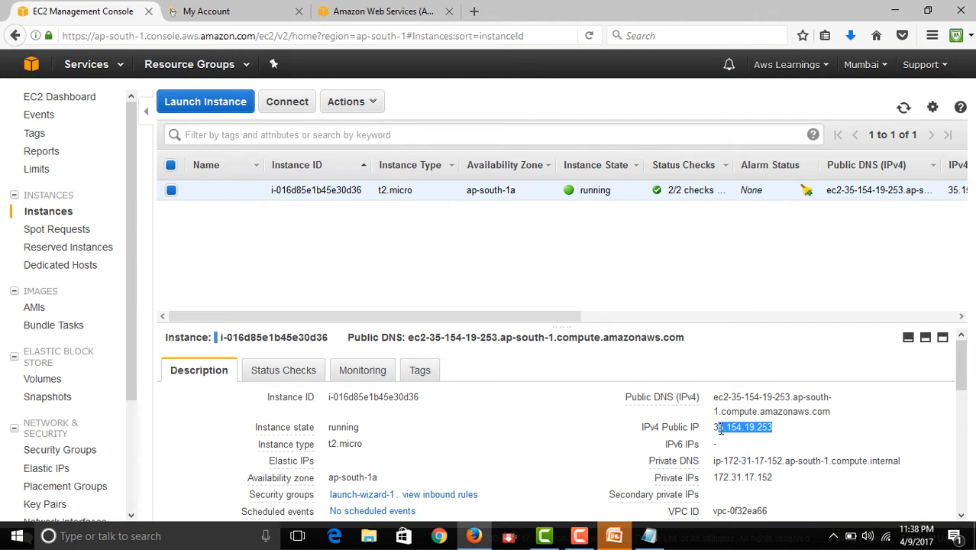
- Minimise the browser and the presentation, and start the connection from the downloaded EC2 remote desktop file on the desktop
click(894, 11)
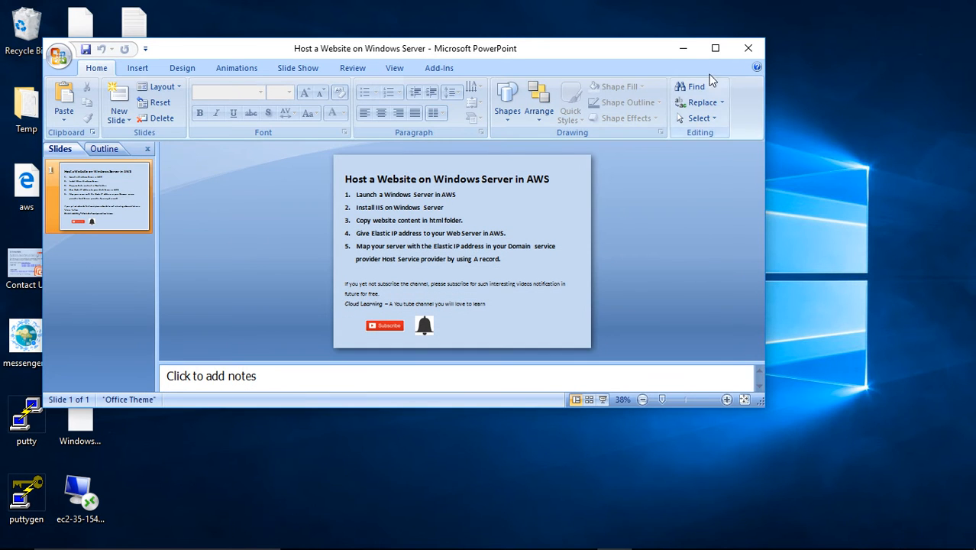
click(683, 48)
click(77, 488)
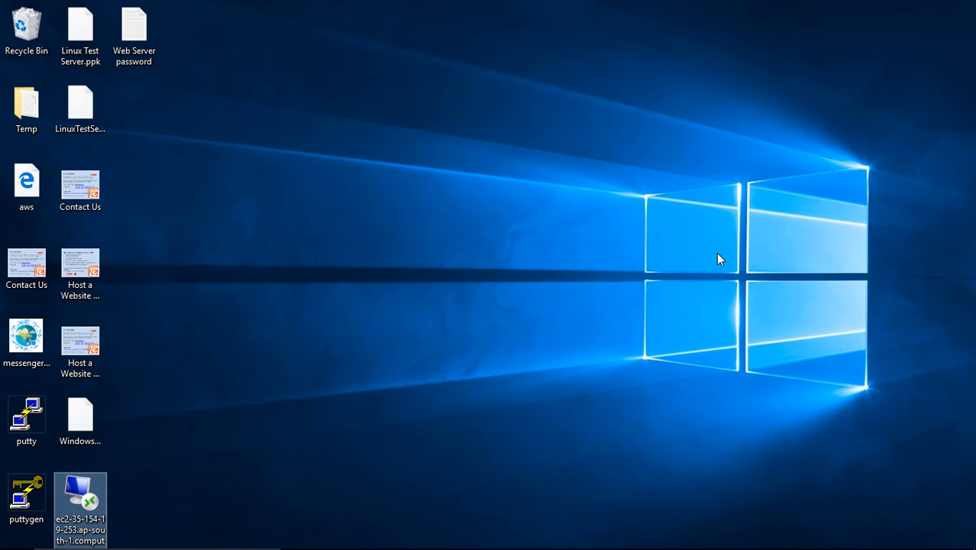
click(385, 275)
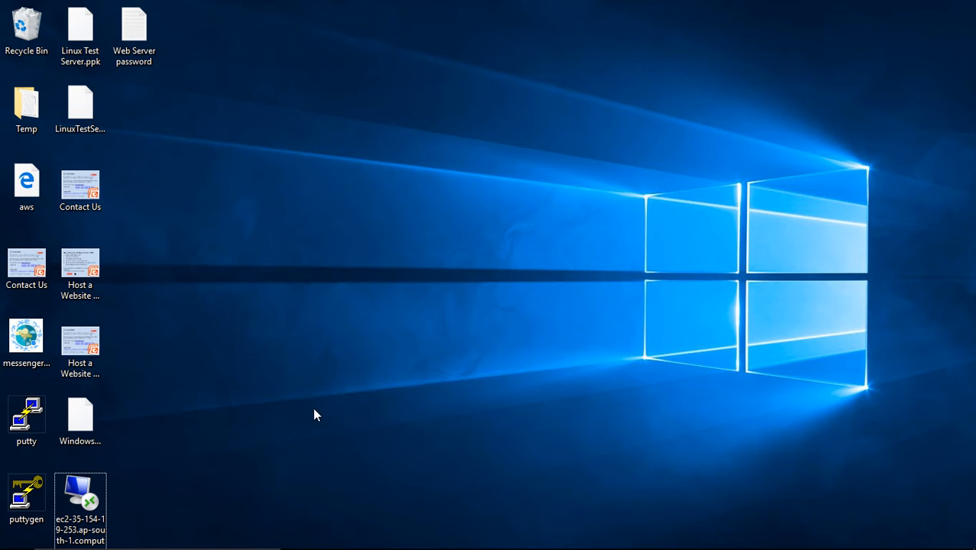
click(573, 359)
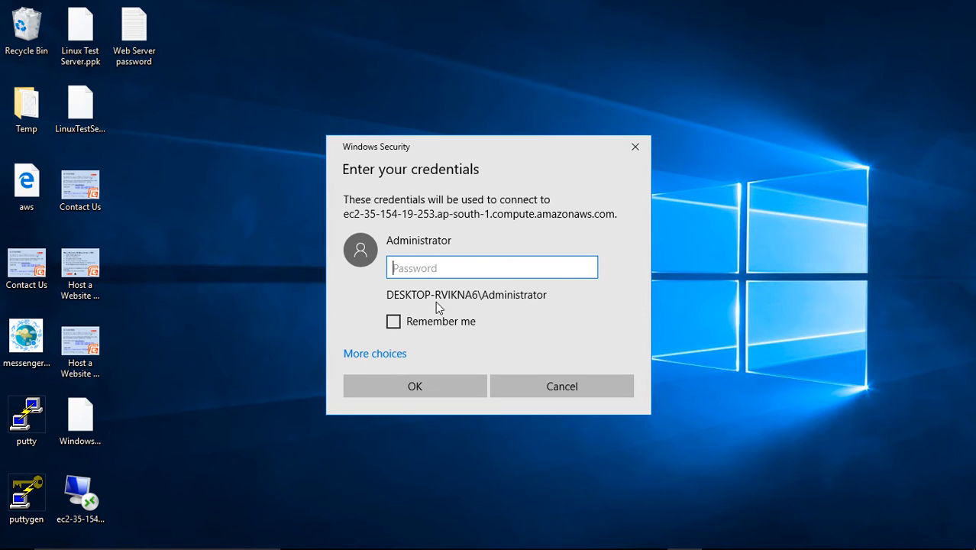
- Sign in to the remote server with the Administrator password and allow it to be discoverable on the network
key(ctrl+v)
click(443, 387)
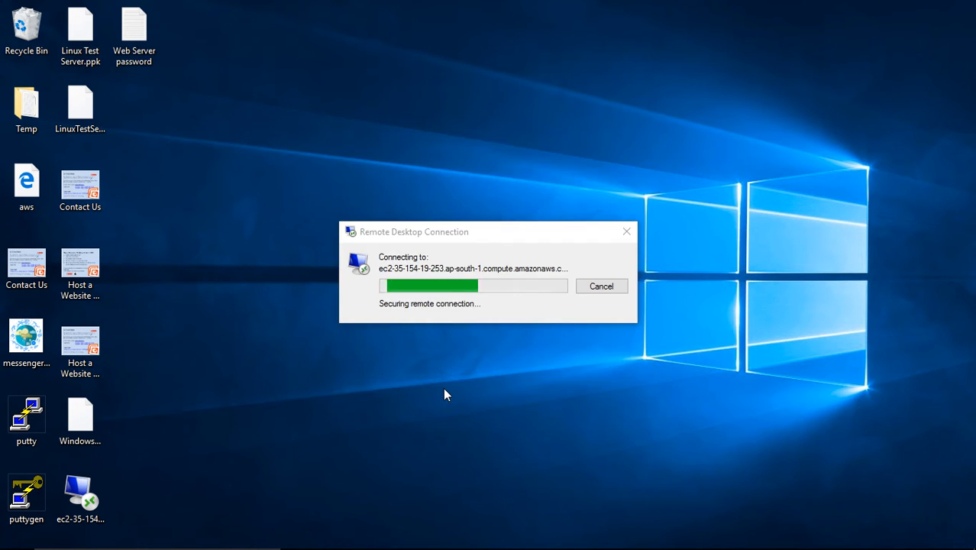
click(515, 397)
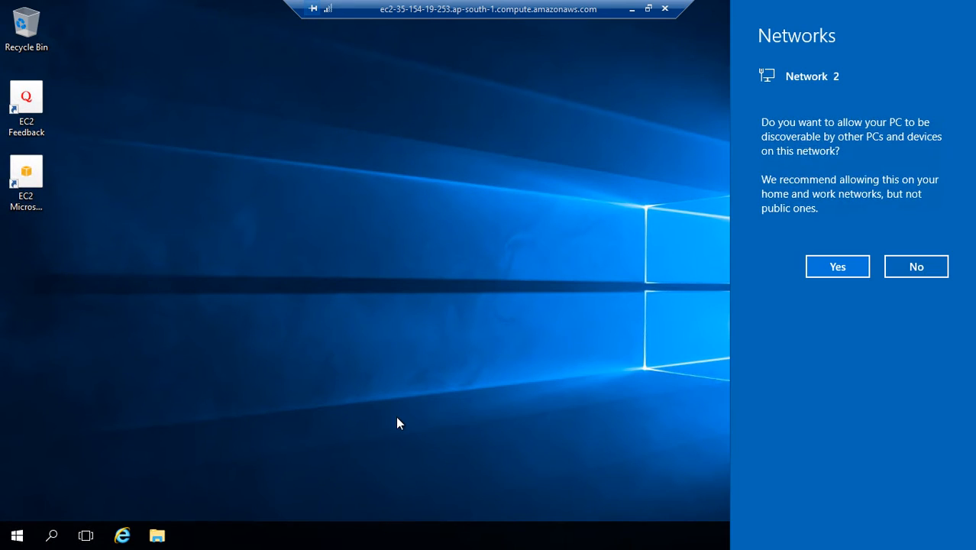
click(838, 265)
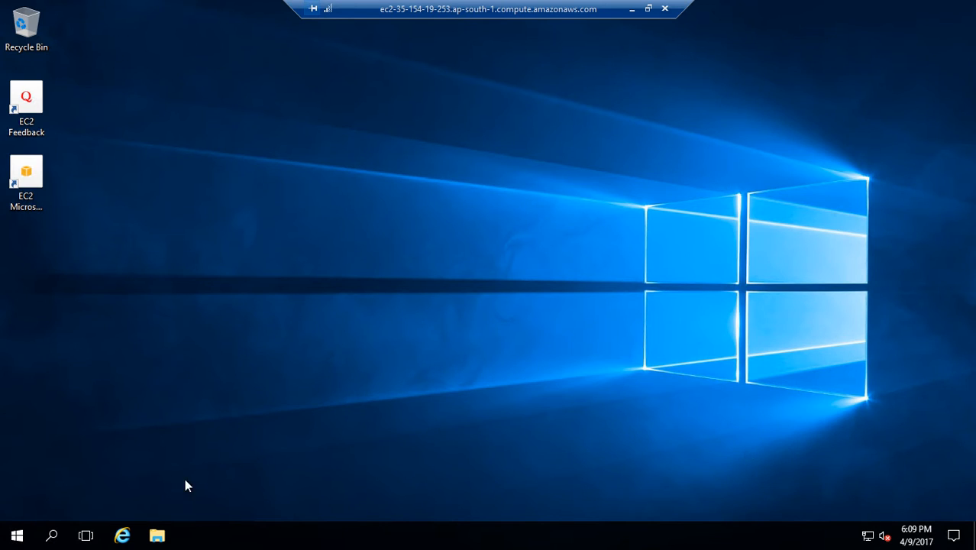
right_click(16, 538)
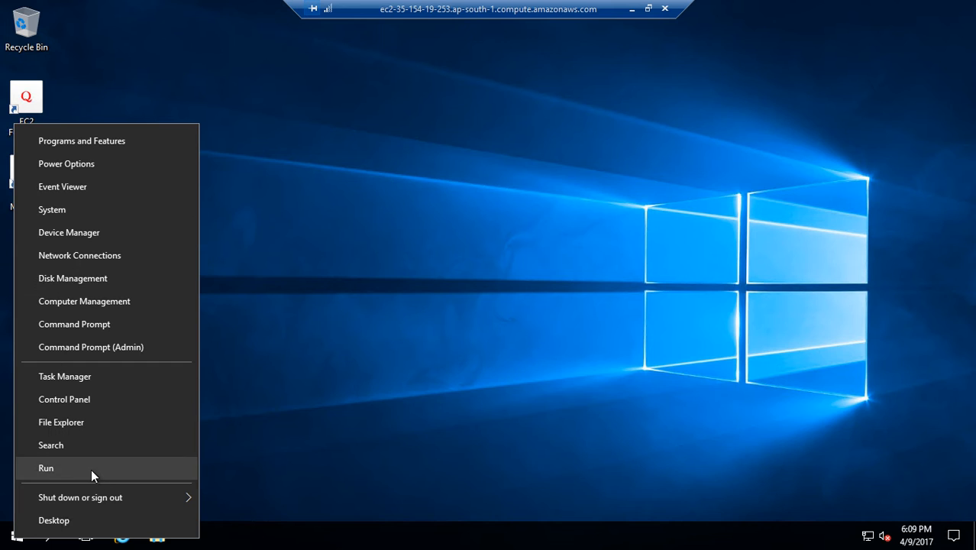
key(c)
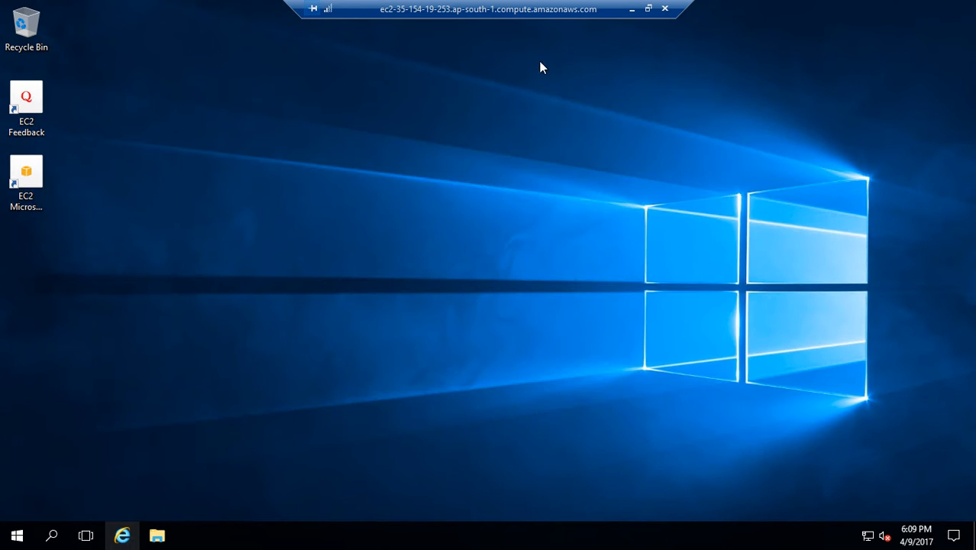
right_click(17, 539)
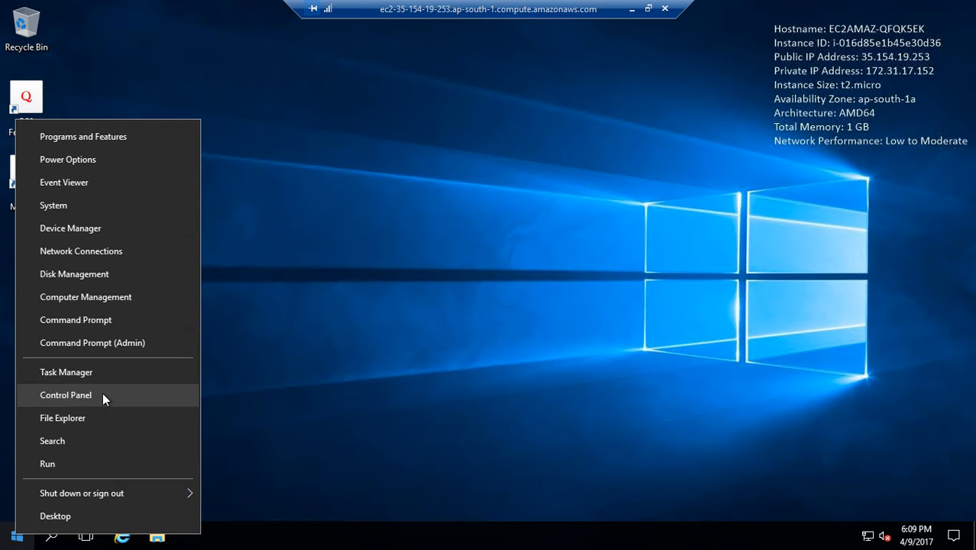
click(249, 451)
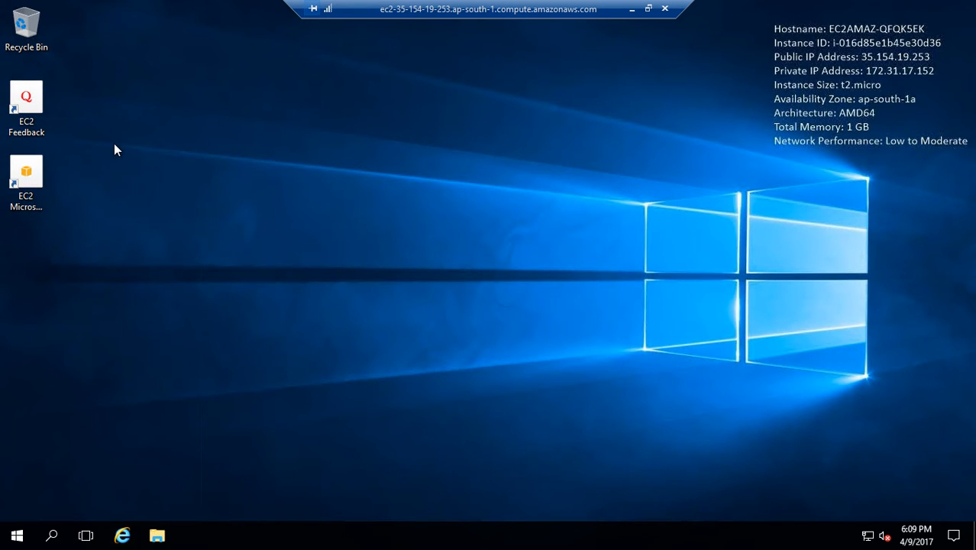
- Open Server Manager on the remote Windows server
click(16, 537)
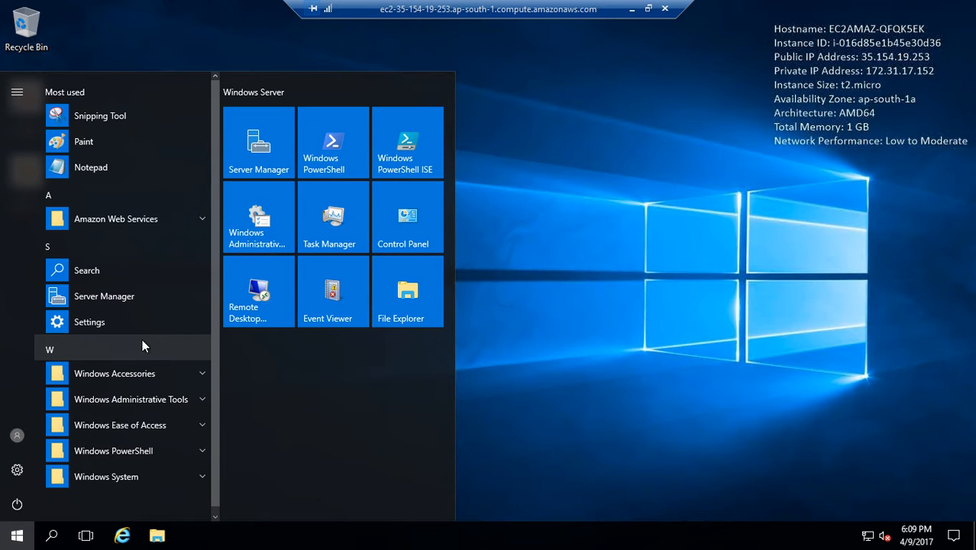
scroll(162, 325, down, 1)
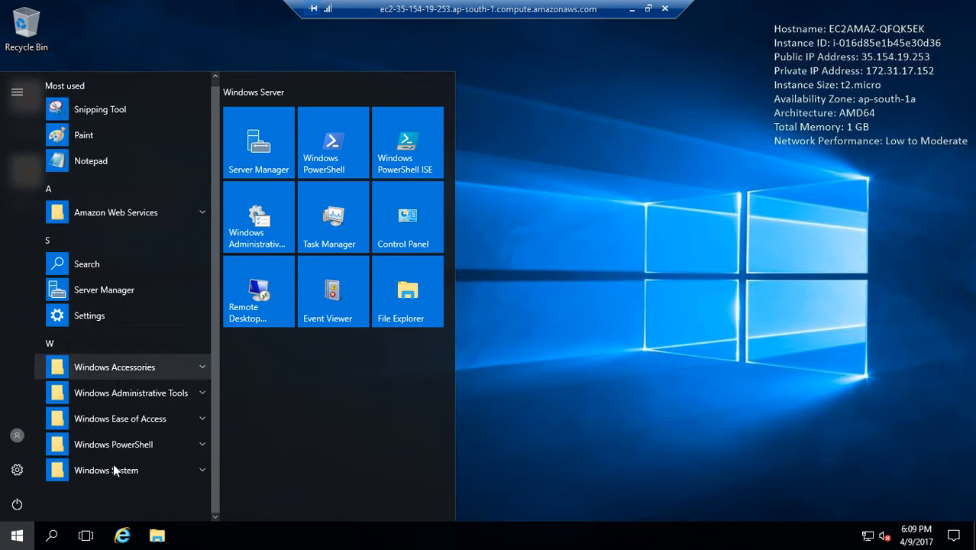
click(155, 366)
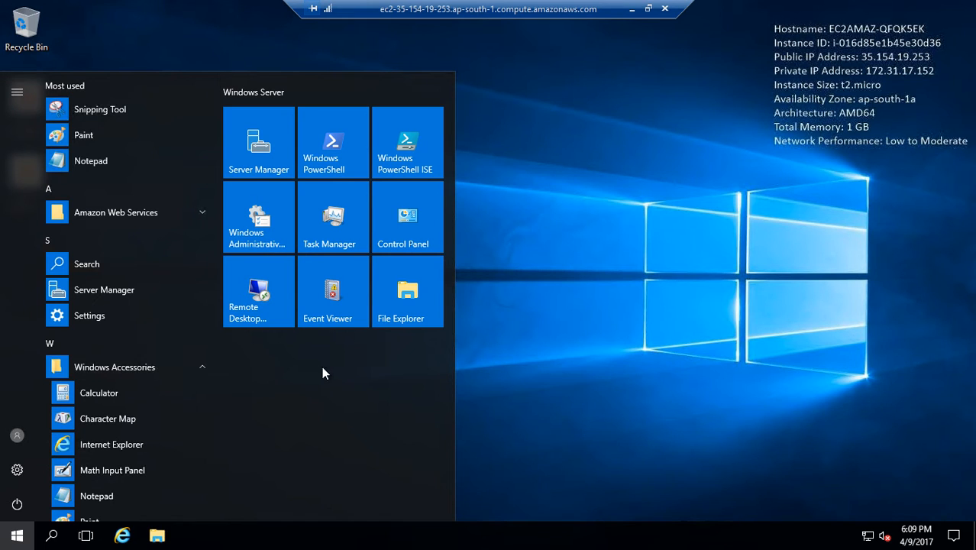
click(258, 145)
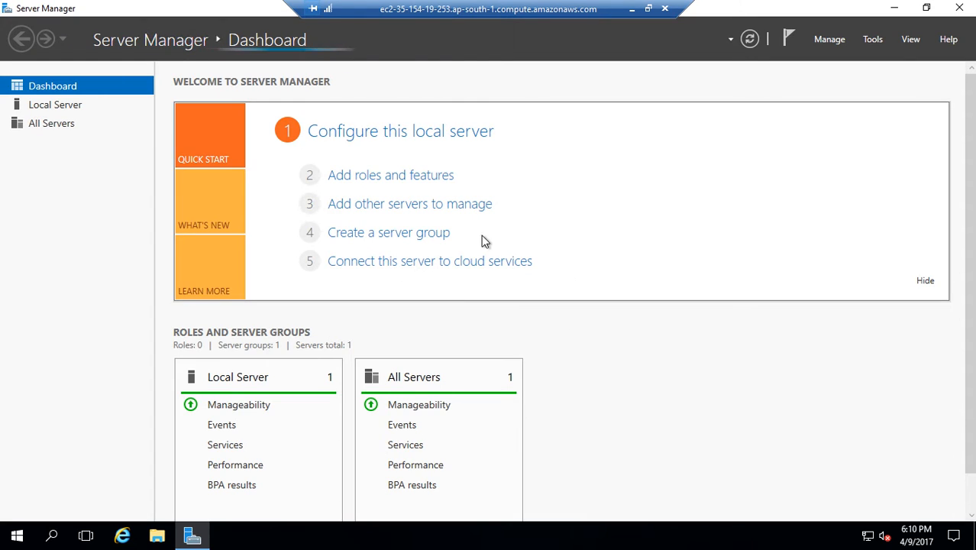
- Start the Add Roles and Features Wizard from the Server Manager dashboard, retrying once inventory data collection finishes
scroll(715, 379, down, 2)
scroll(716, 381, up, 2)
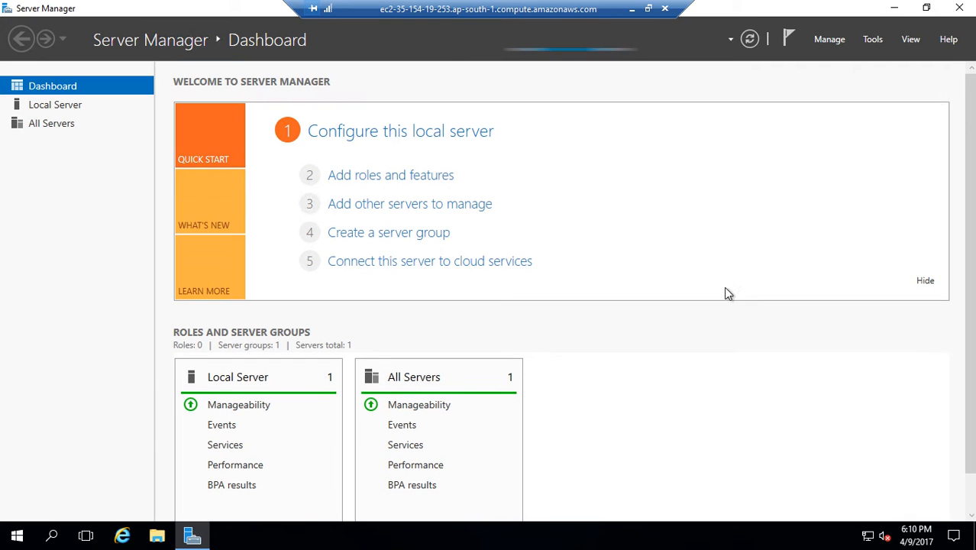
click(406, 176)
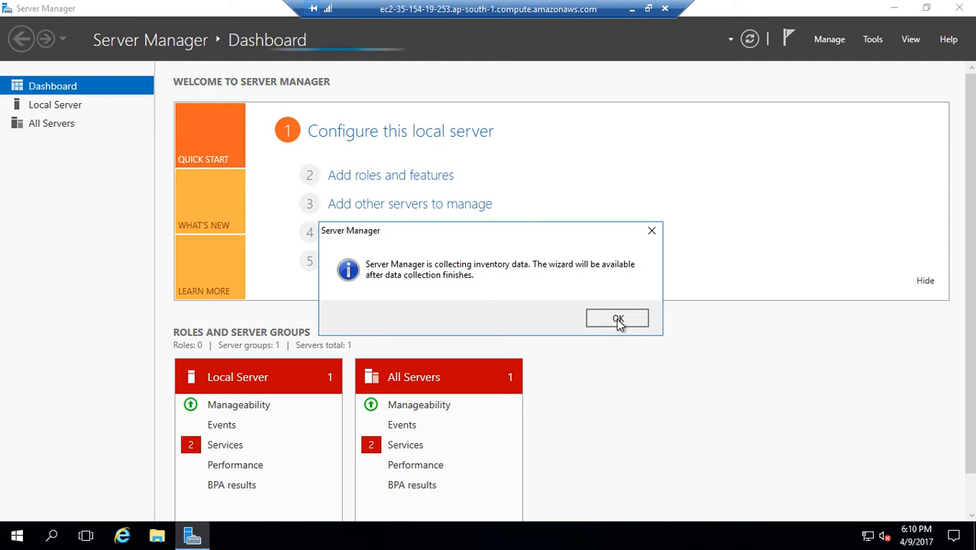
click(616, 318)
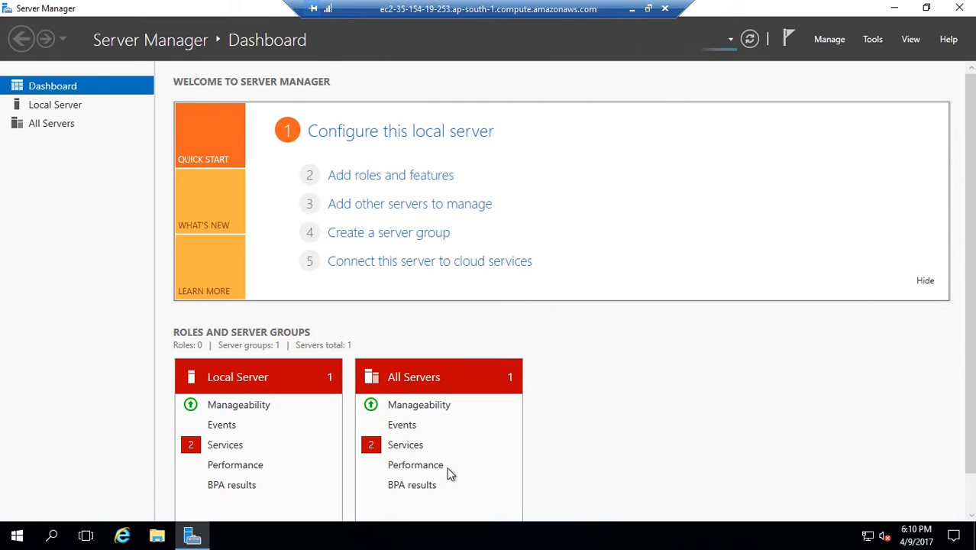
click(379, 174)
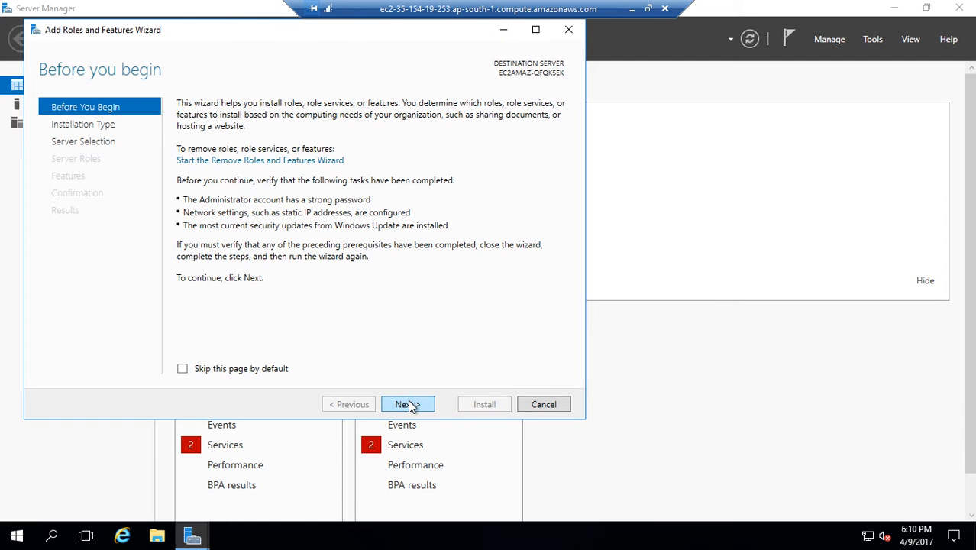
- Choose a role-based or feature-based installation and add the Web Server (IIS) role with its required management tools
click(407, 404)
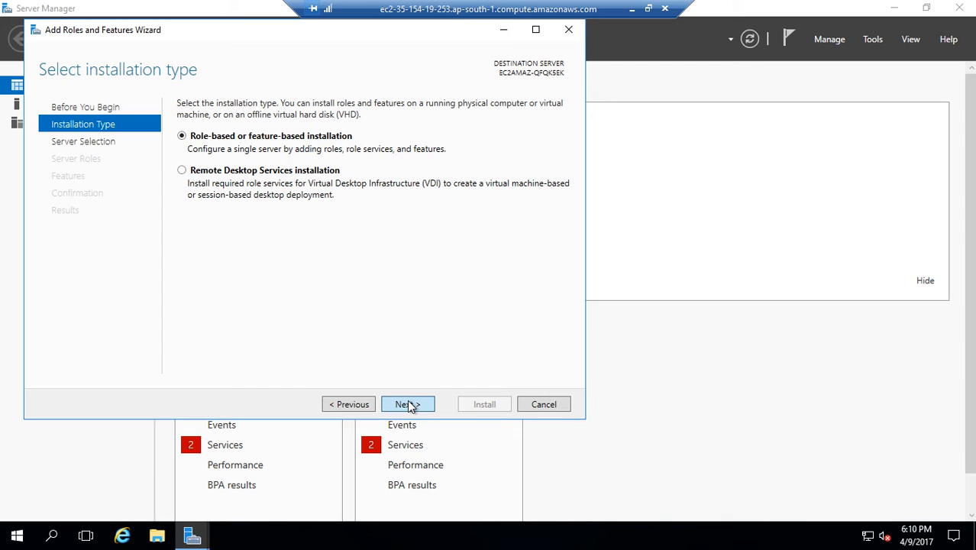
click(408, 404)
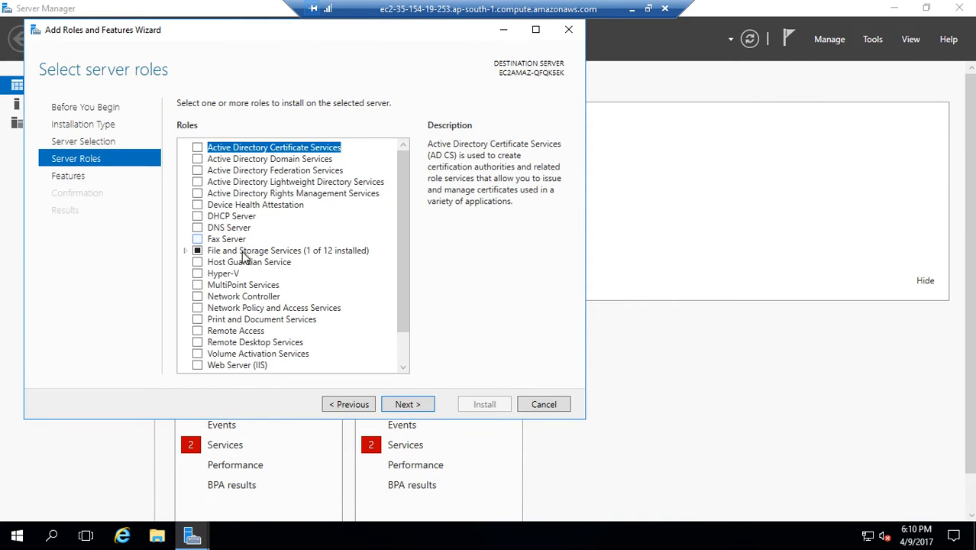
scroll(331, 271, down, 1)
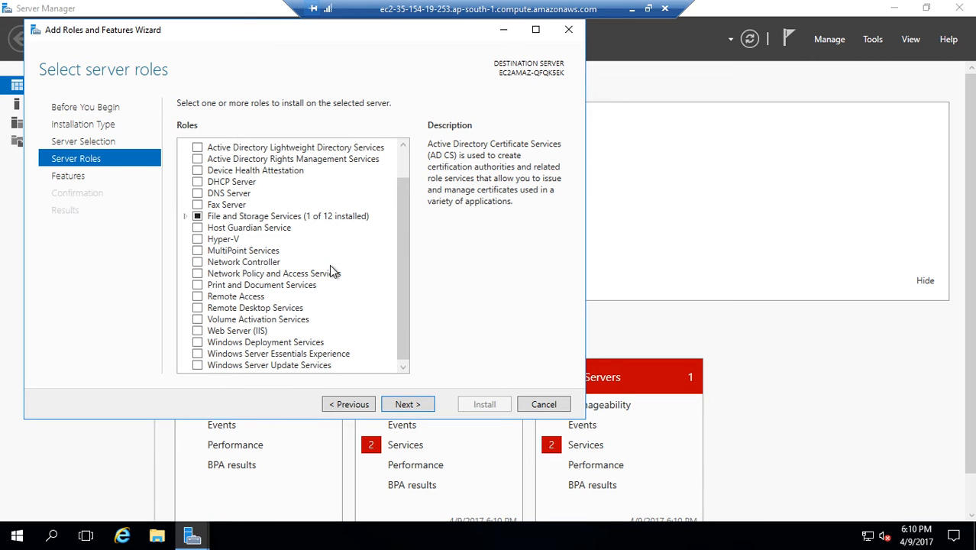
scroll(330, 271, up, 1)
scroll(331, 271, down, 1)
click(198, 332)
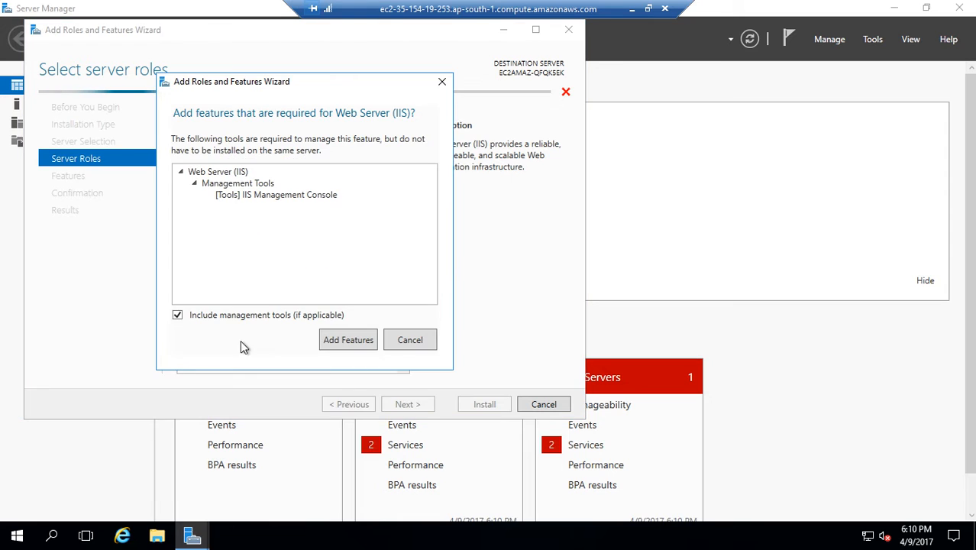
click(350, 340)
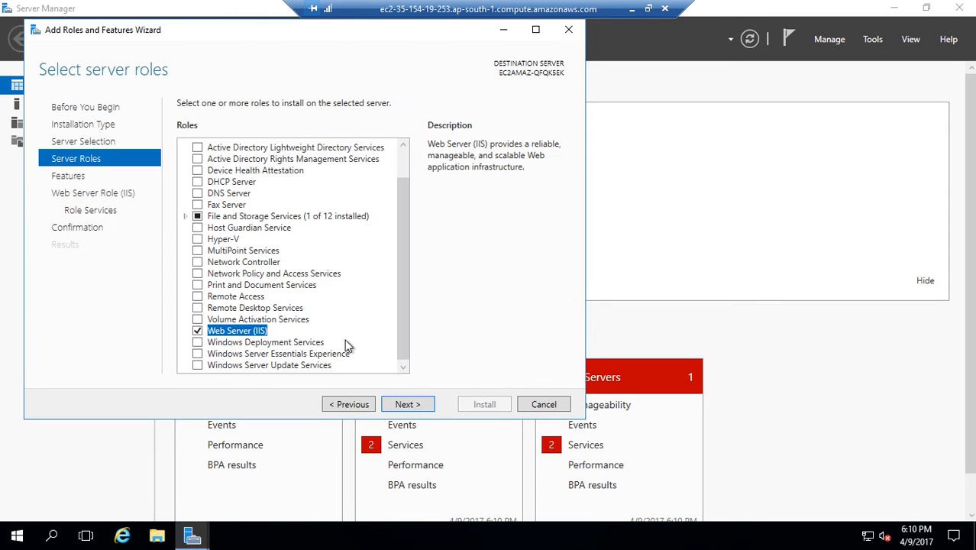
click(408, 406)
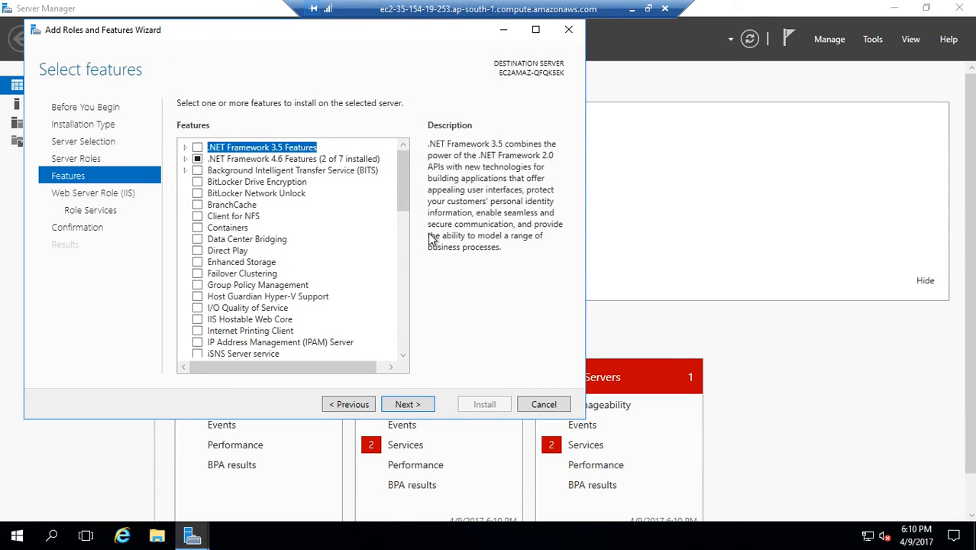
- Keep the default features and IIS role services, and start the installation without automatic restart
drag(403, 207, 411, 380)
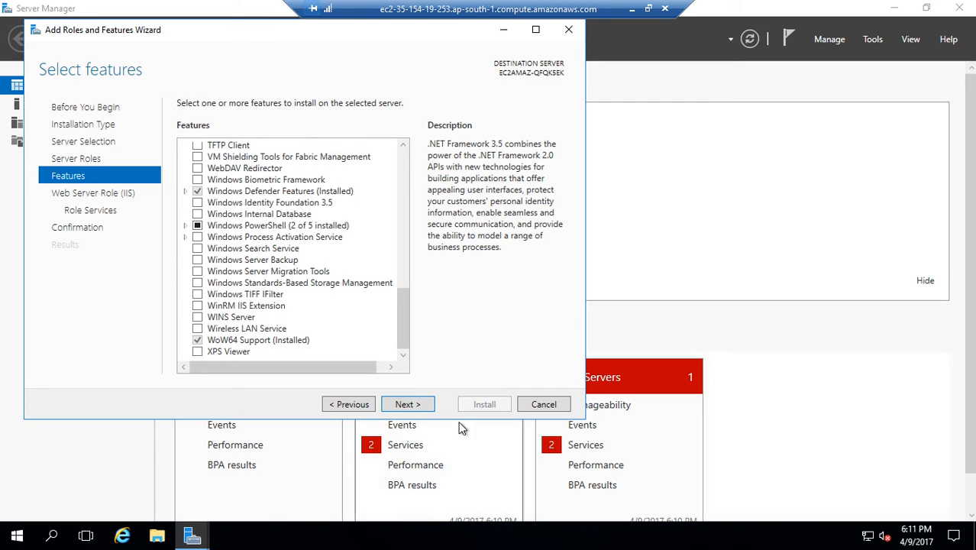
click(423, 409)
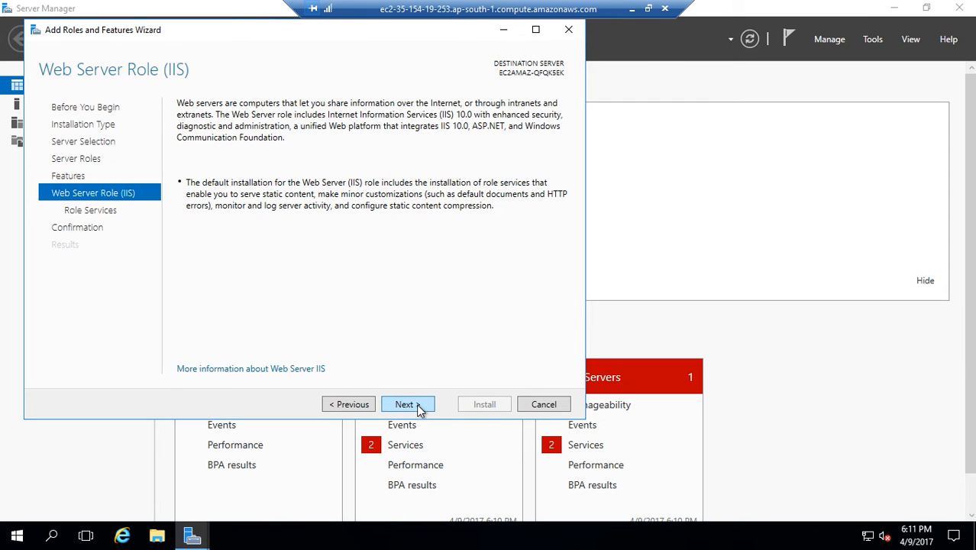
click(416, 407)
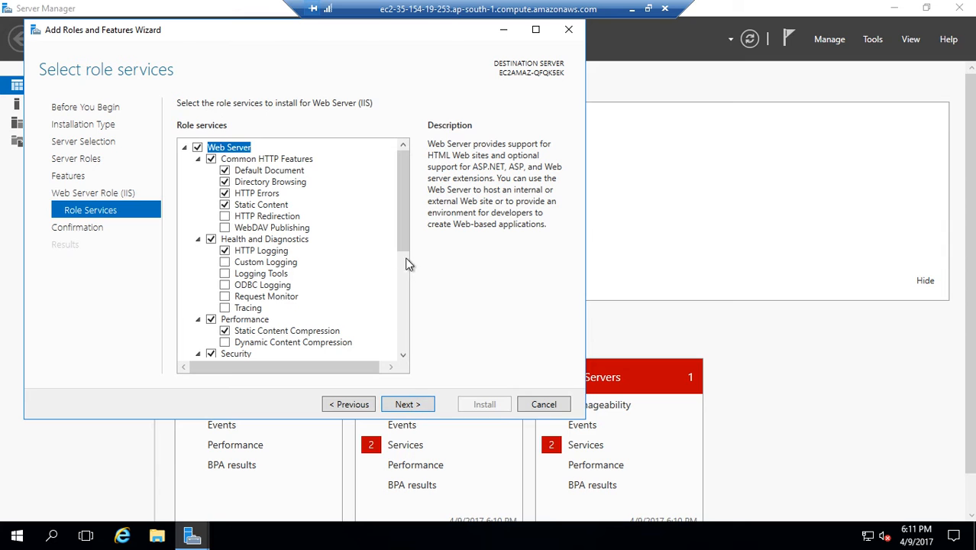
drag(406, 257, 405, 360)
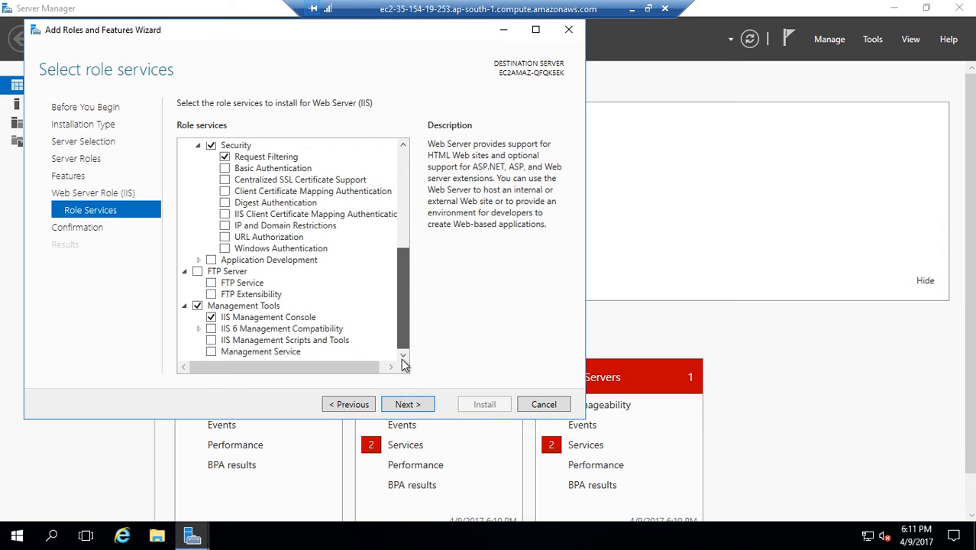
click(413, 406)
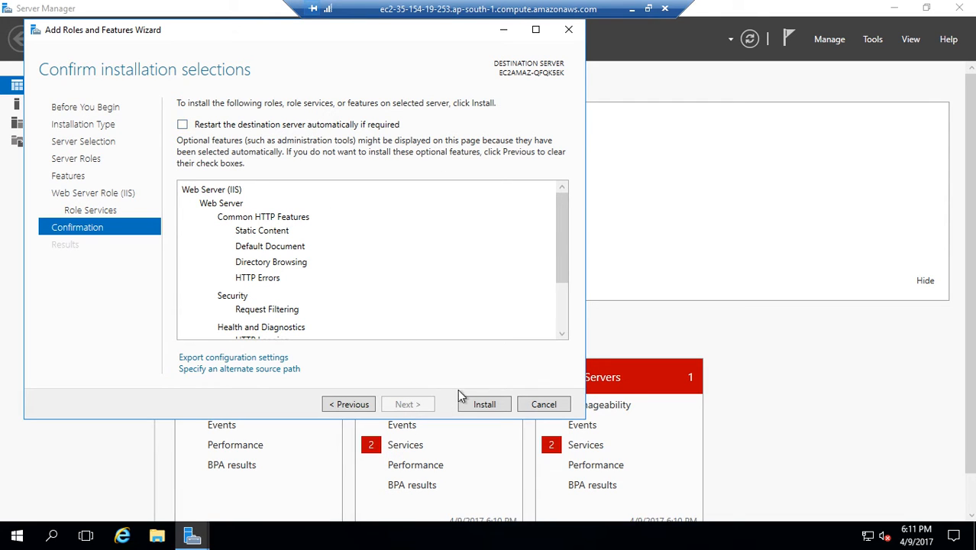
click(497, 405)
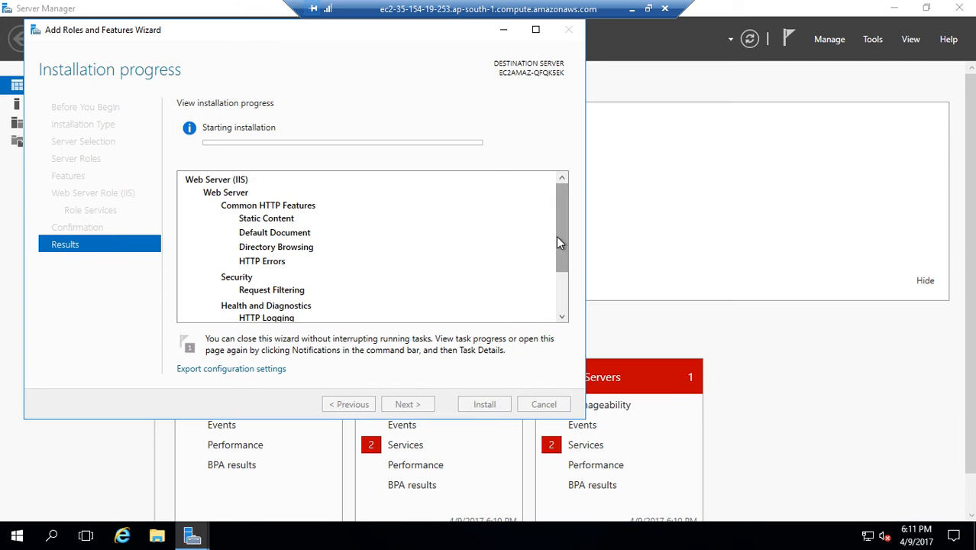
click(562, 317)
drag(563, 313, 562, 190)
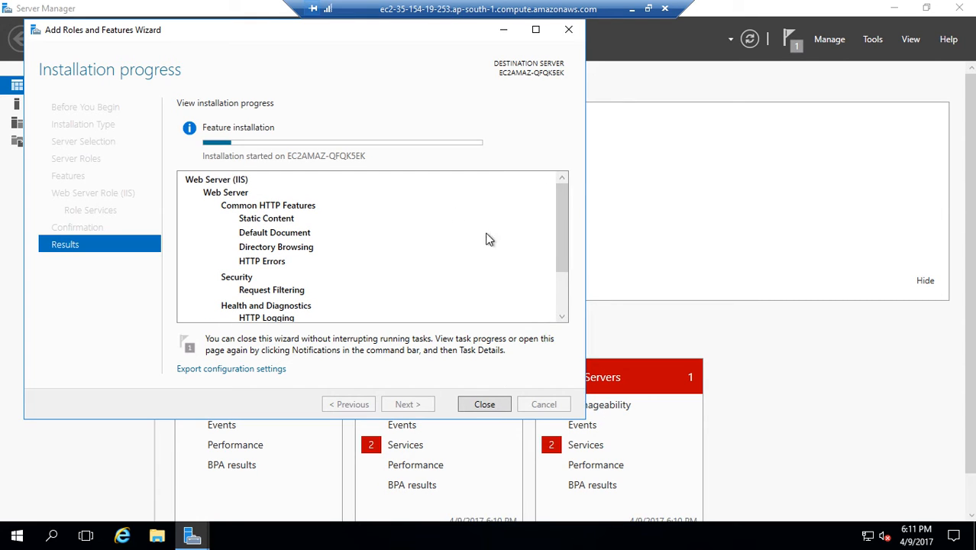
drag(559, 246, 565, 307)
drag(572, 247, 584, 197)
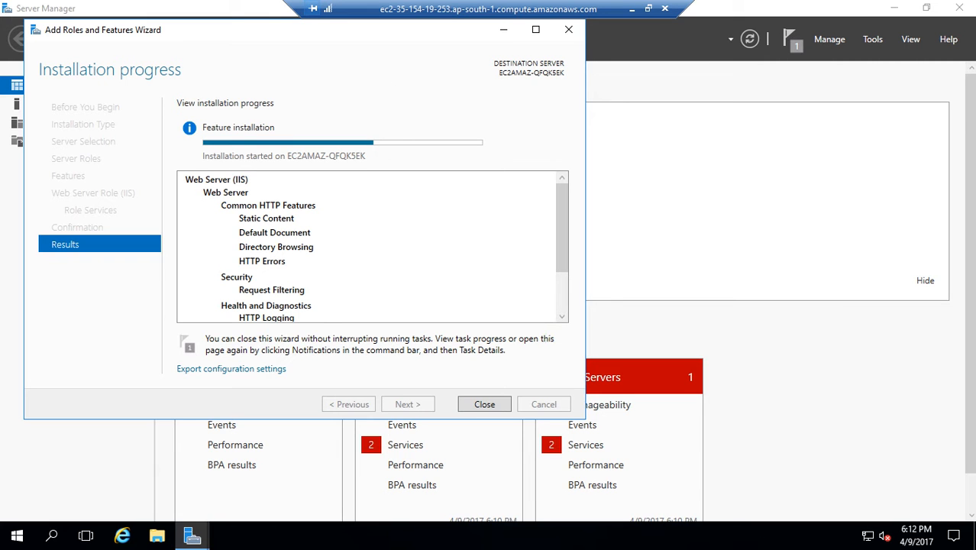
click(632, 8)
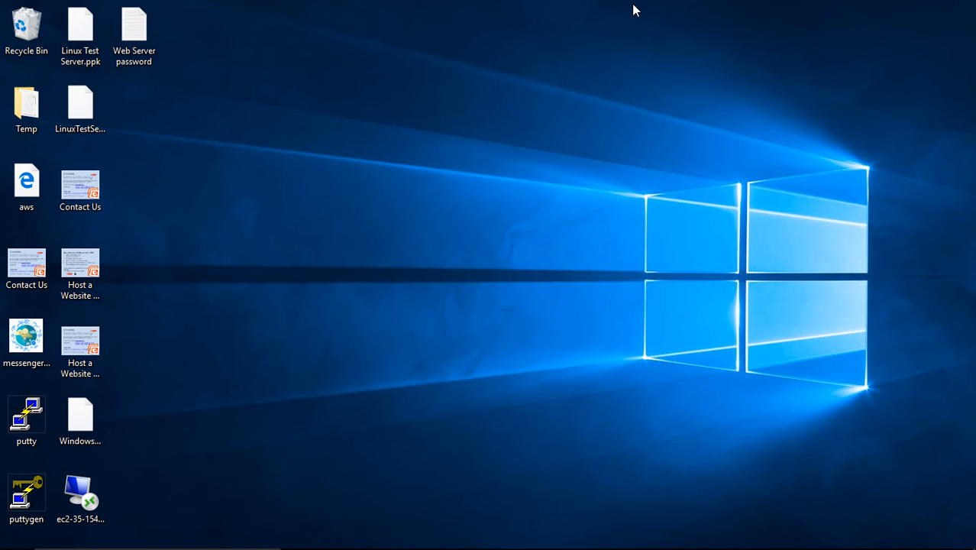
mouse_move(722, 546)
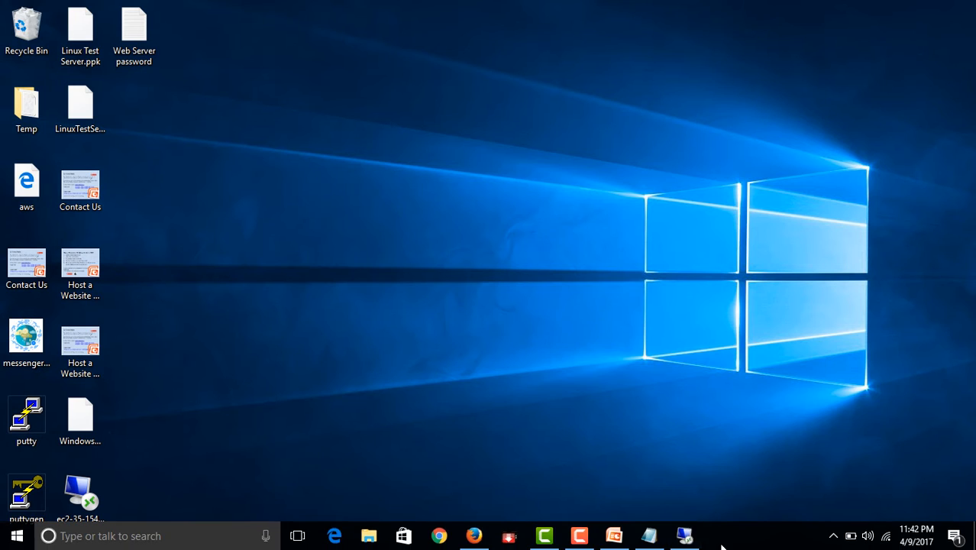
click(580, 536)
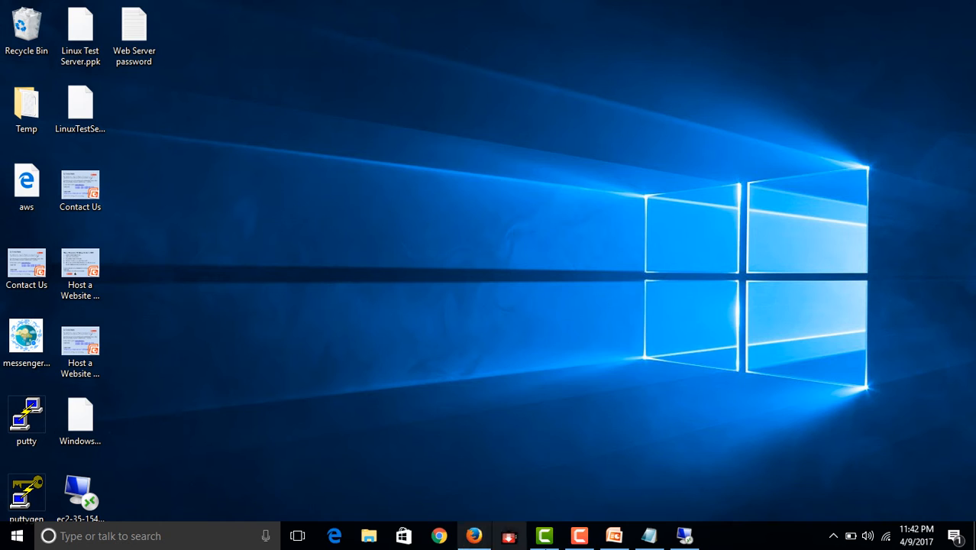
click(683, 536)
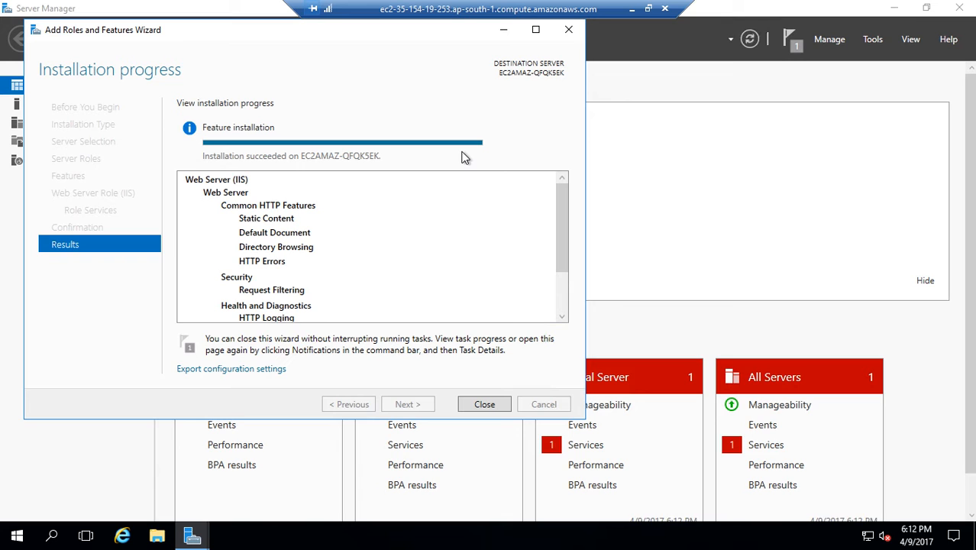
- Close the Add Roles and Features Wizard and restart Server Manager on the remote server
click(495, 405)
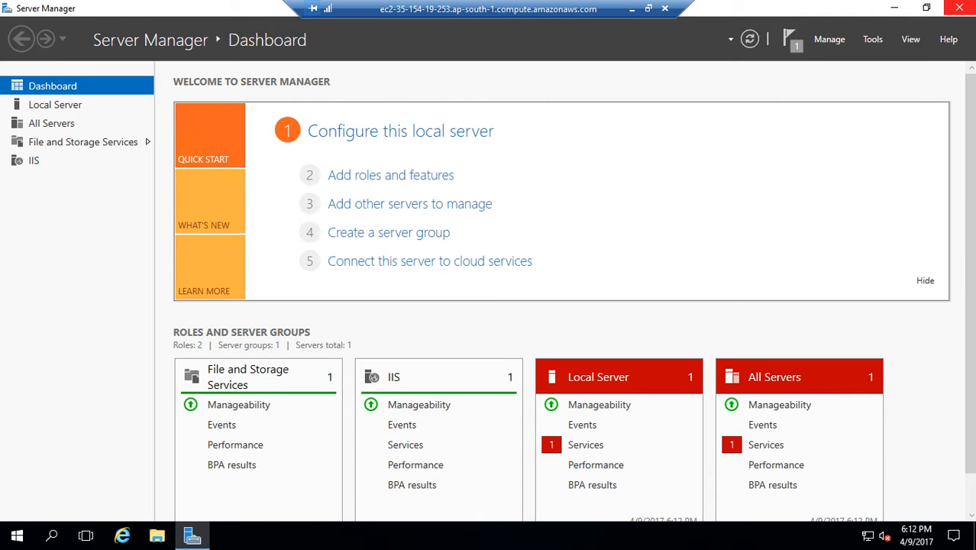
click(958, 7)
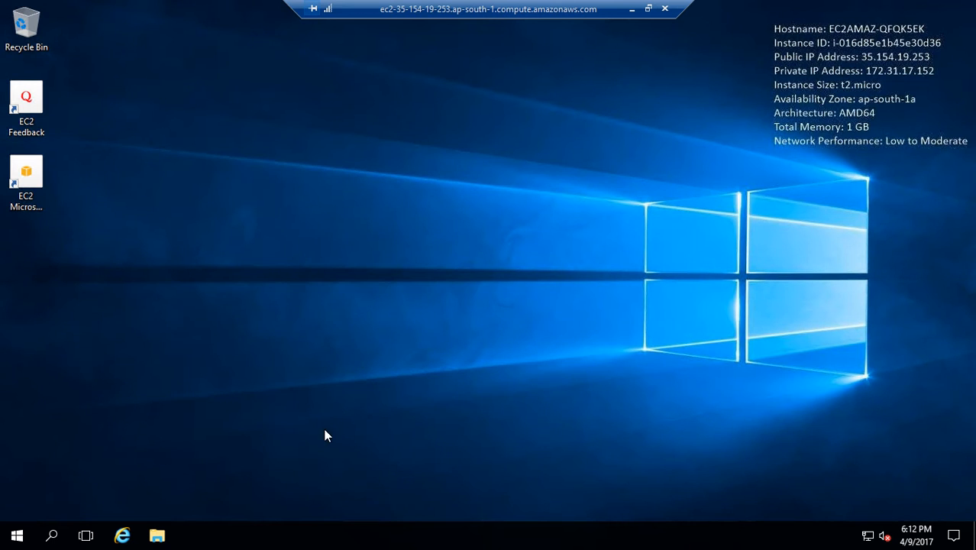
right_click(19, 534)
click(218, 228)
click(13, 534)
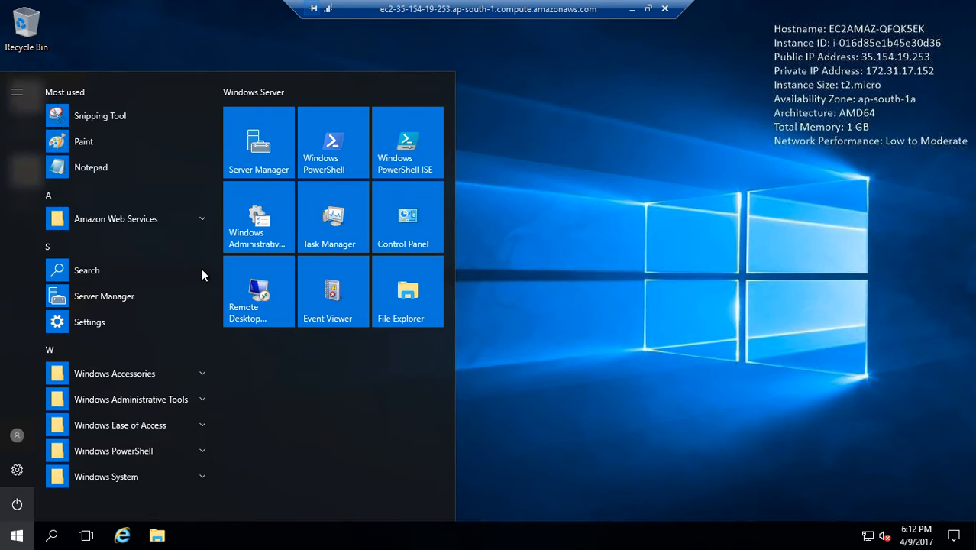
click(258, 142)
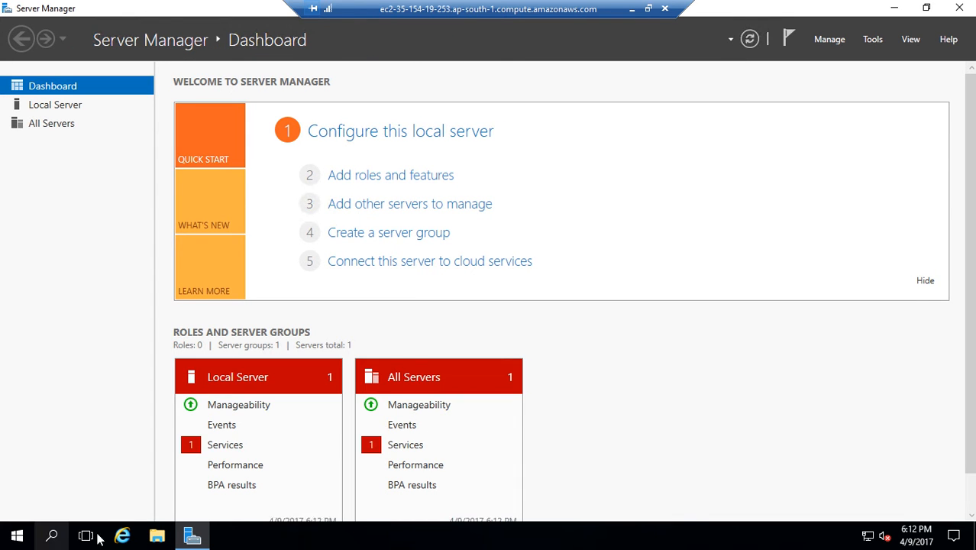
- Launch Internet Explorer on the remote server and set it up with the recommended security, privacy, and compatibility settings
click(122, 536)
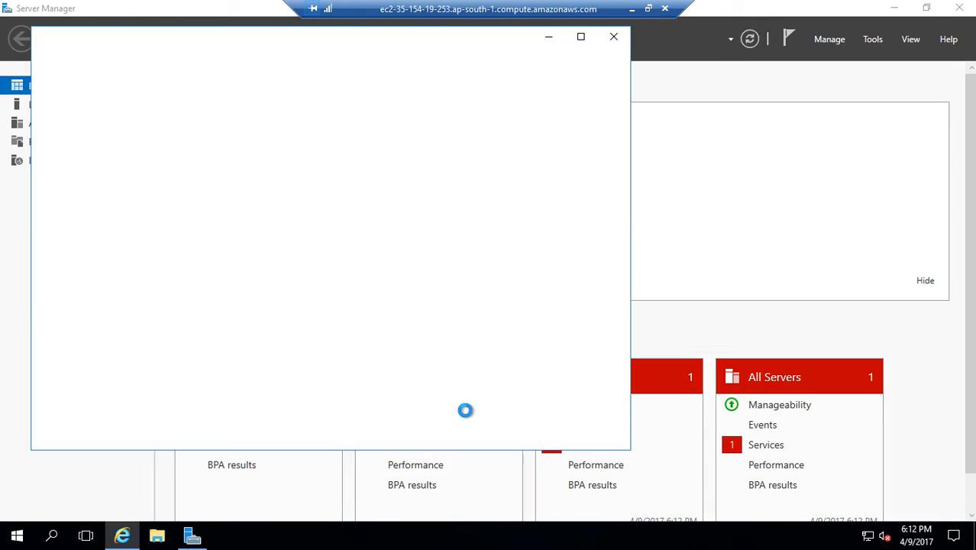
click(550, 37)
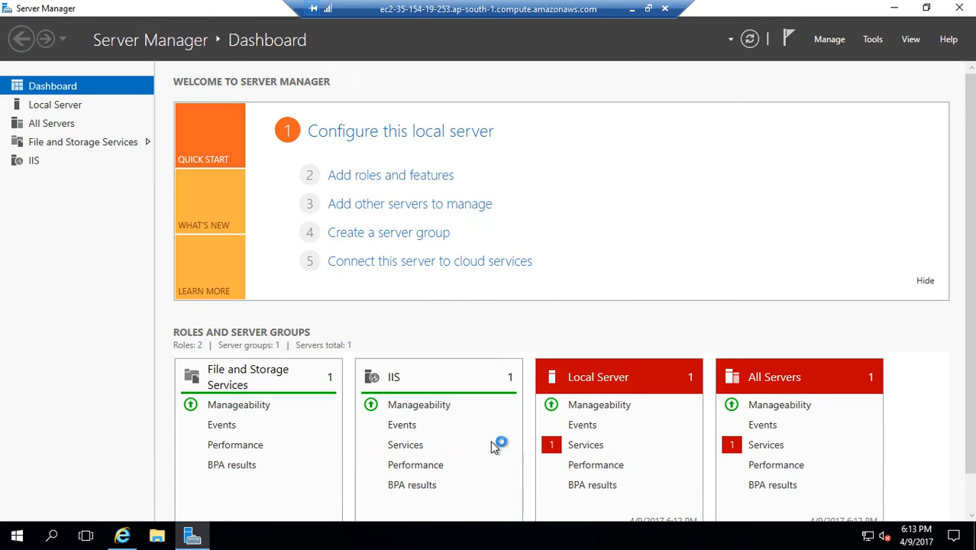
scroll(482, 444, down, 1)
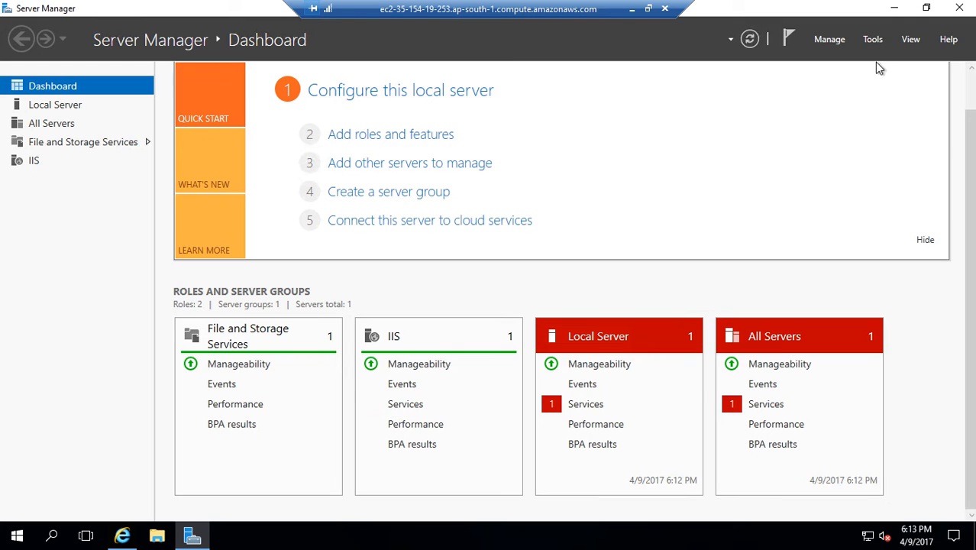
click(893, 7)
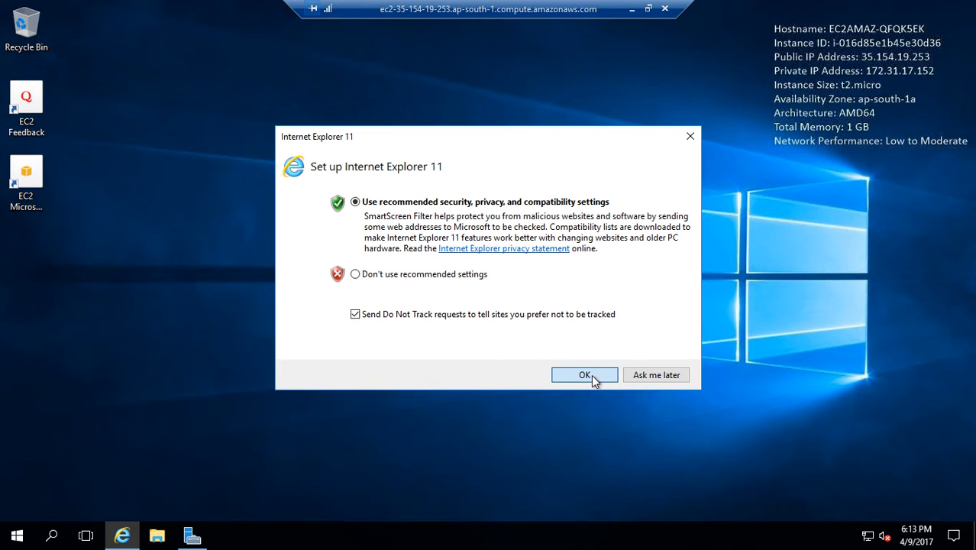
click(592, 374)
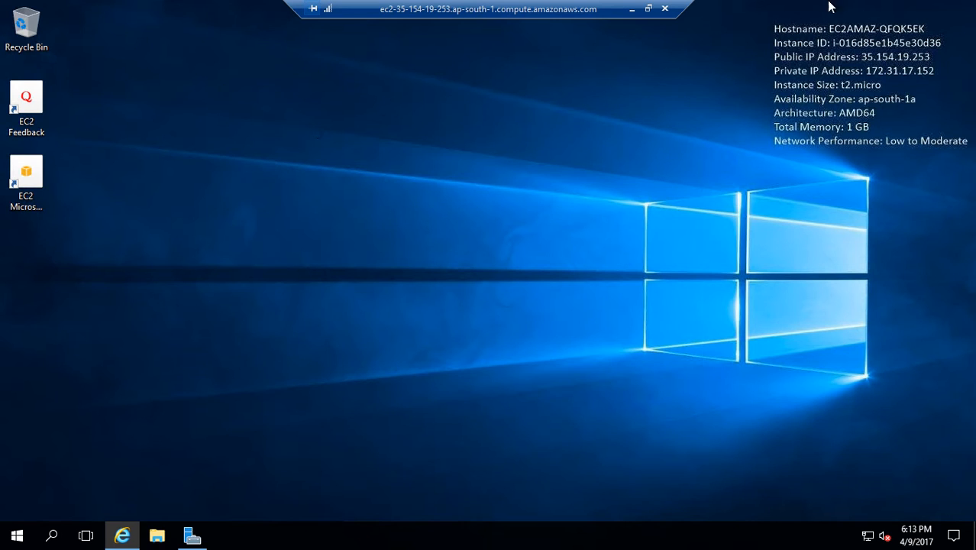
click(632, 10)
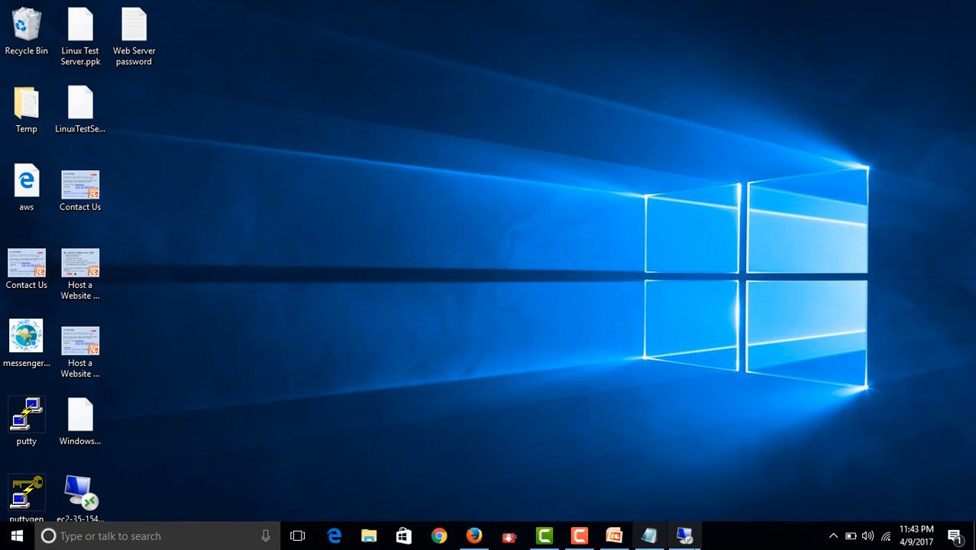
click(580, 535)
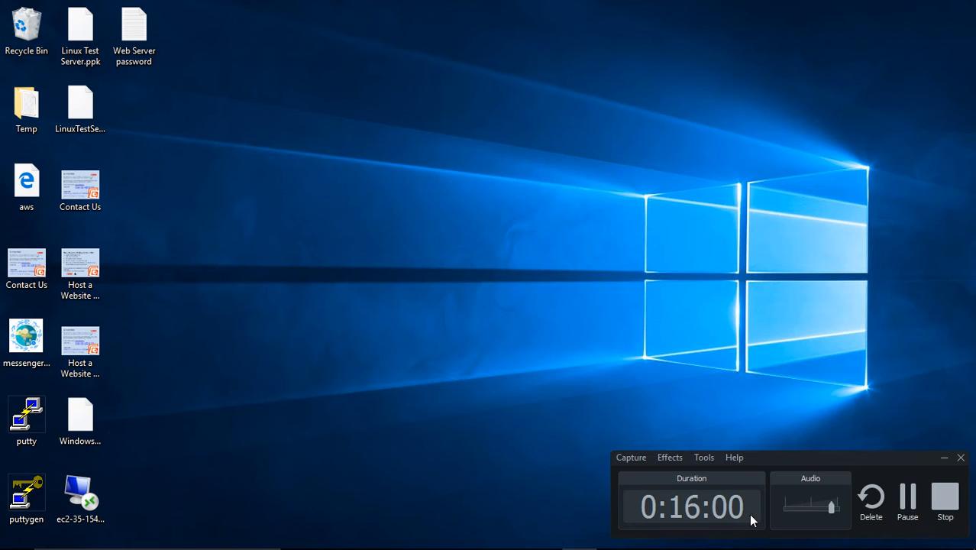
key(F9)
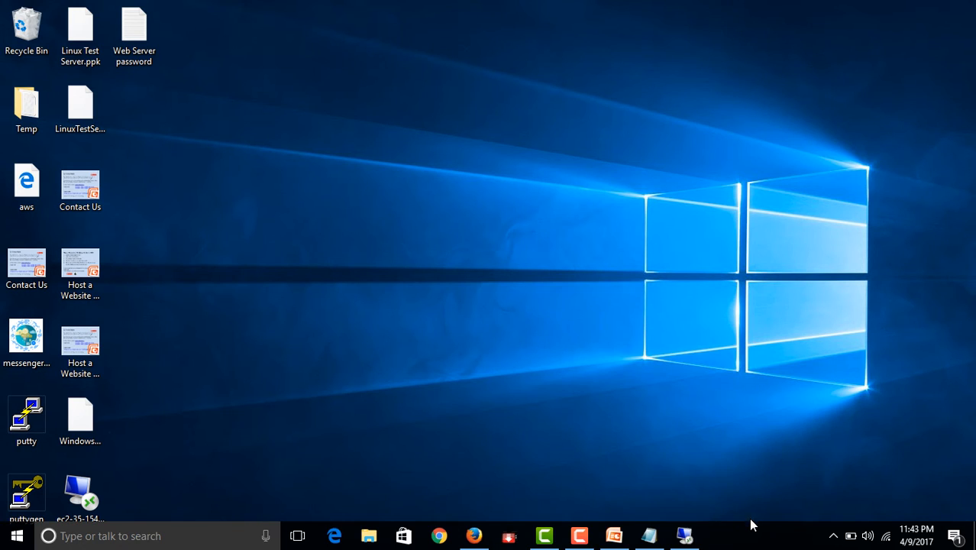
click(577, 535)
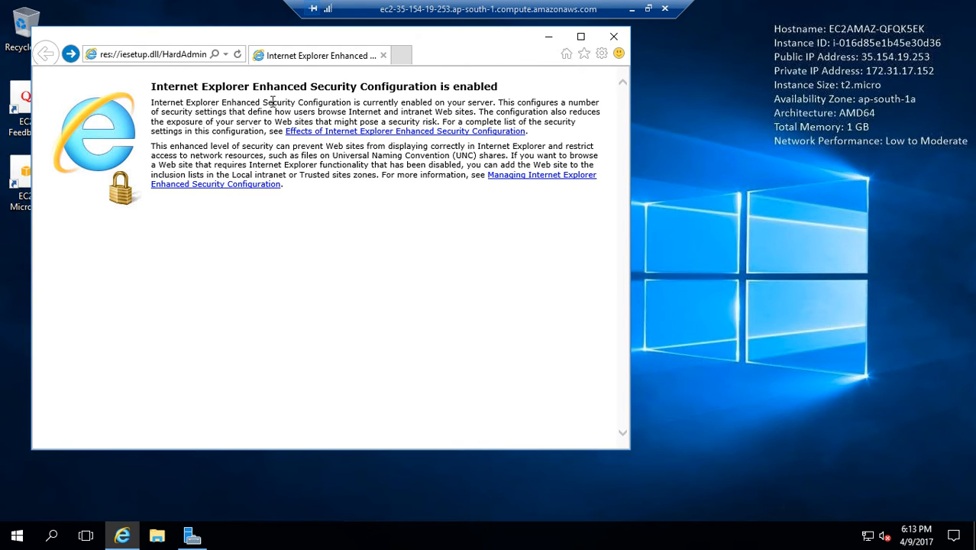
click(176, 55)
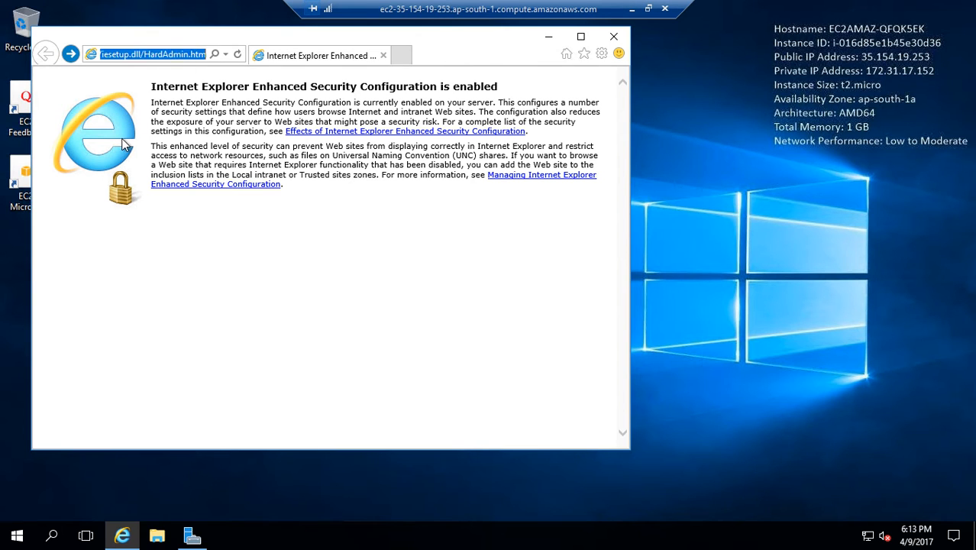
text(http:)
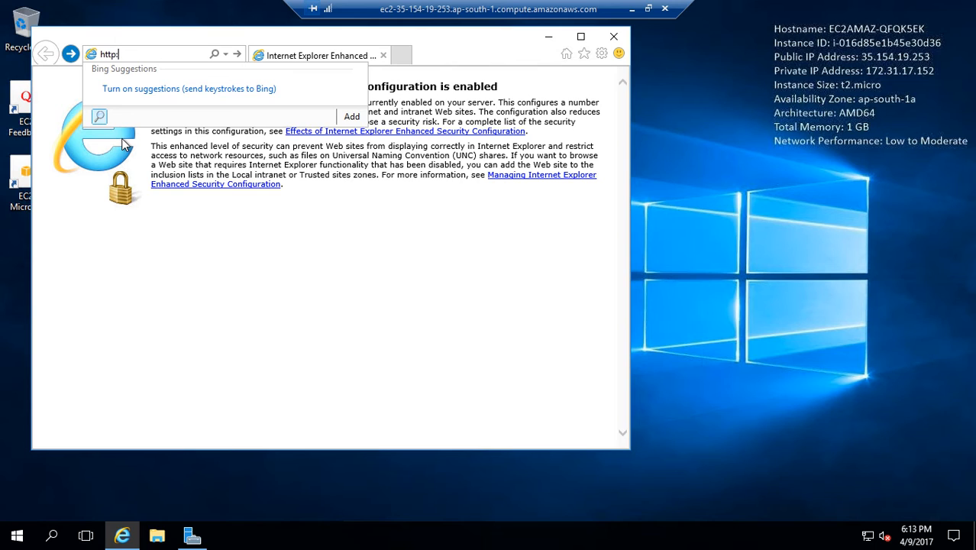
text(//localhost/)
key(Return)
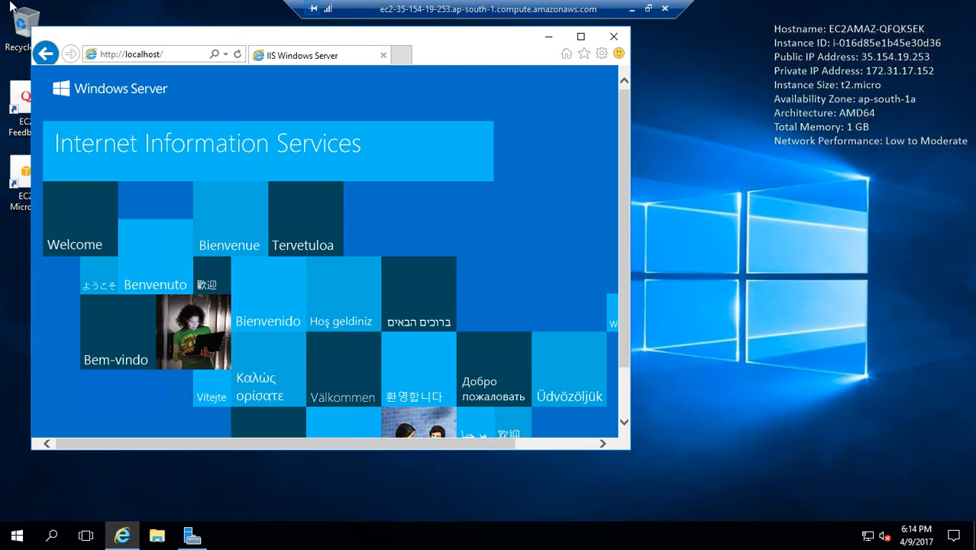
- Get the browser out of the way and open the C:\inetpub\wwwroot folder in File Explorer on the remote server
click(580, 35)
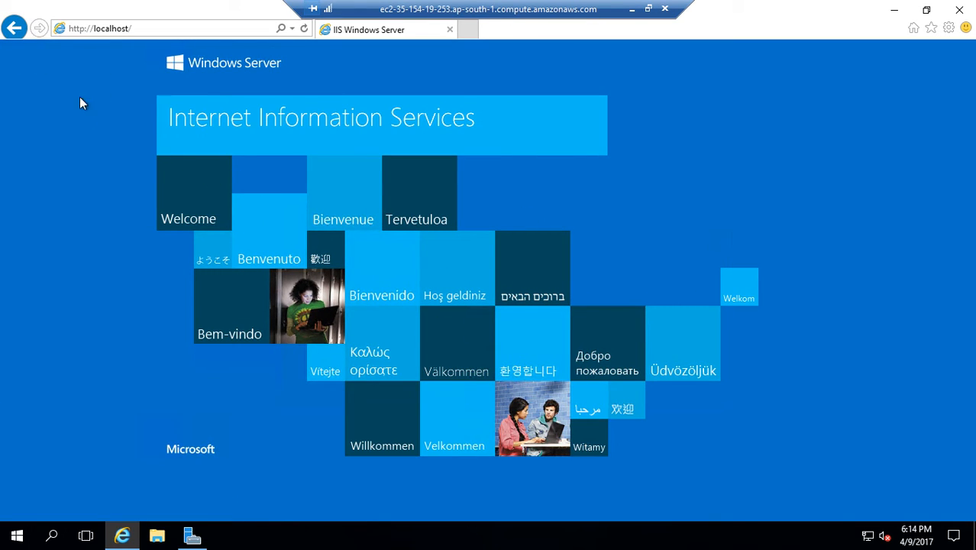
click(890, 11)
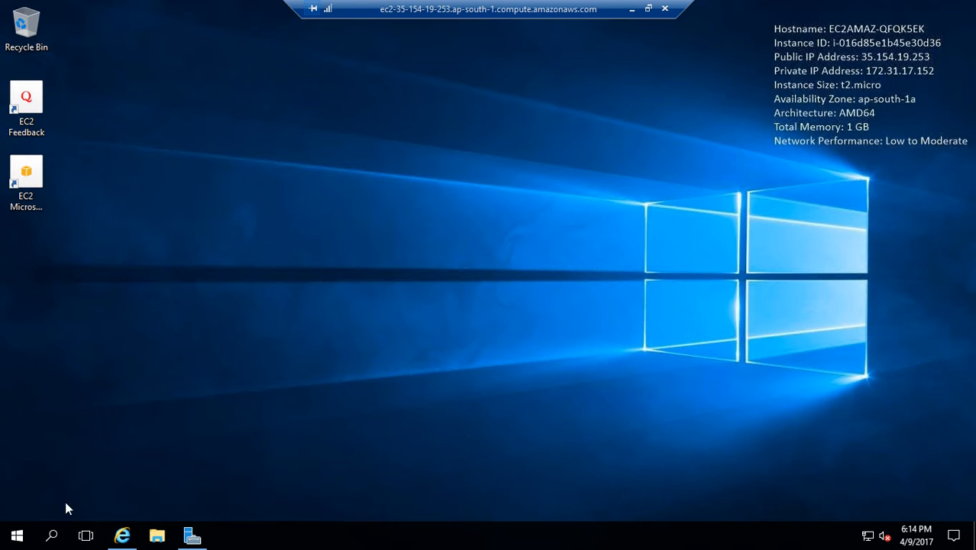
click(157, 536)
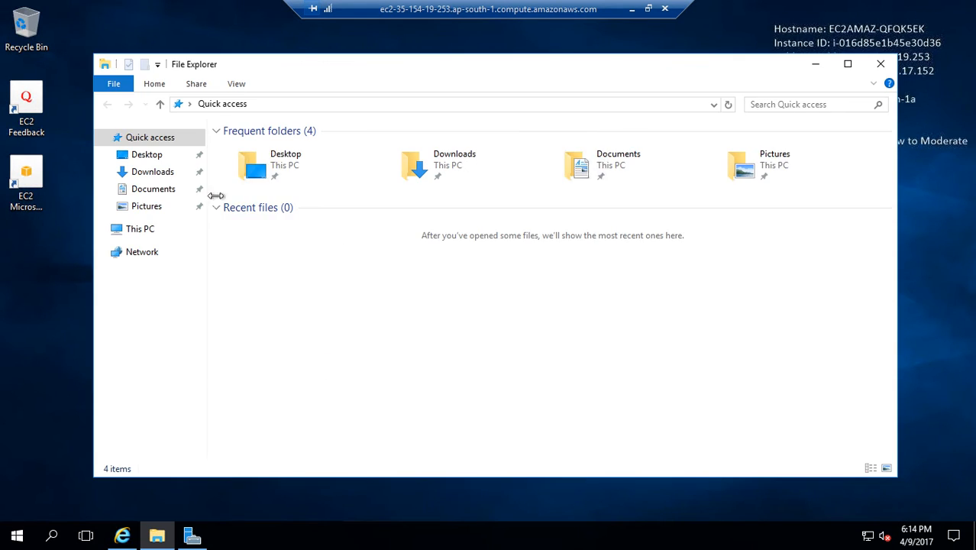
click(137, 229)
double_click(304, 254)
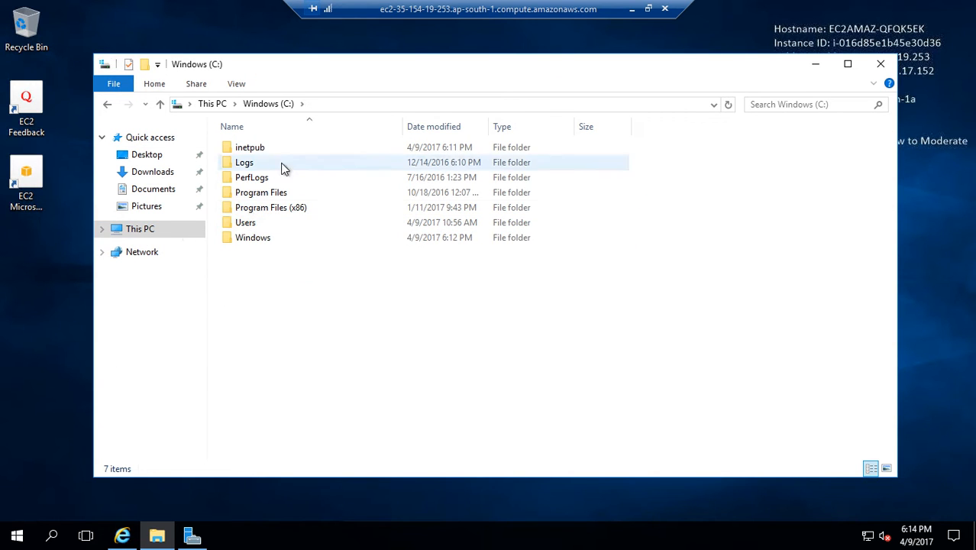
double_click(258, 150)
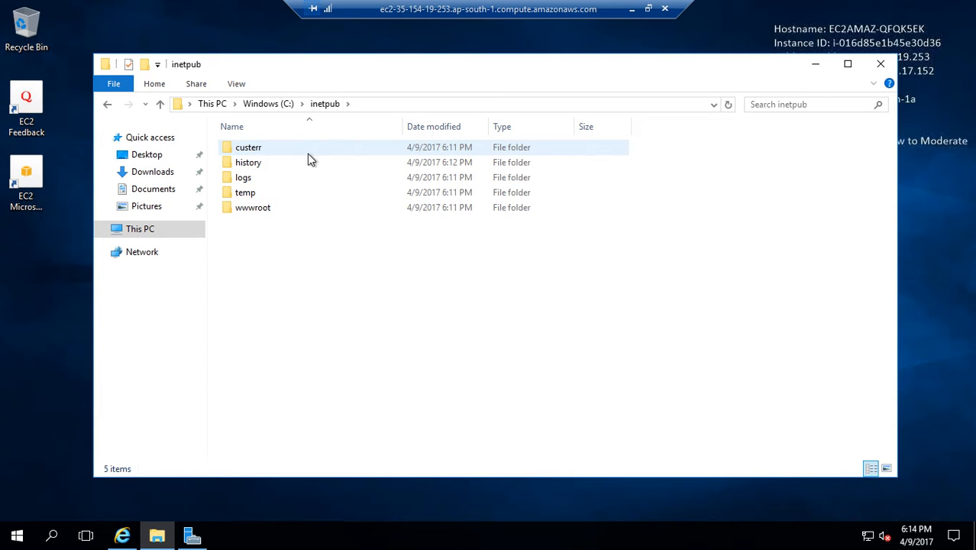
click(261, 211)
double_click(262, 209)
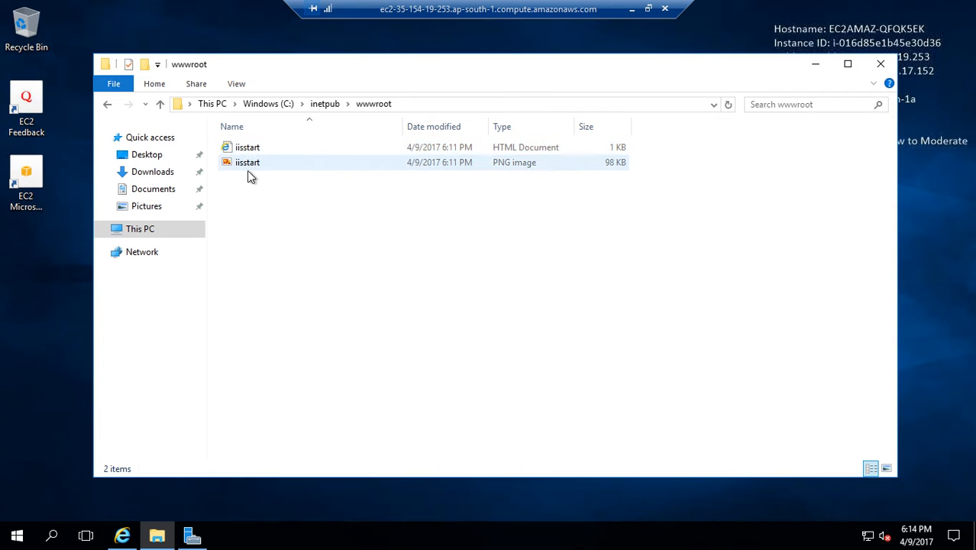
- View the iisstart HTML document from wwwroot in Internet Explorer, and return to the folder
click(246, 150)
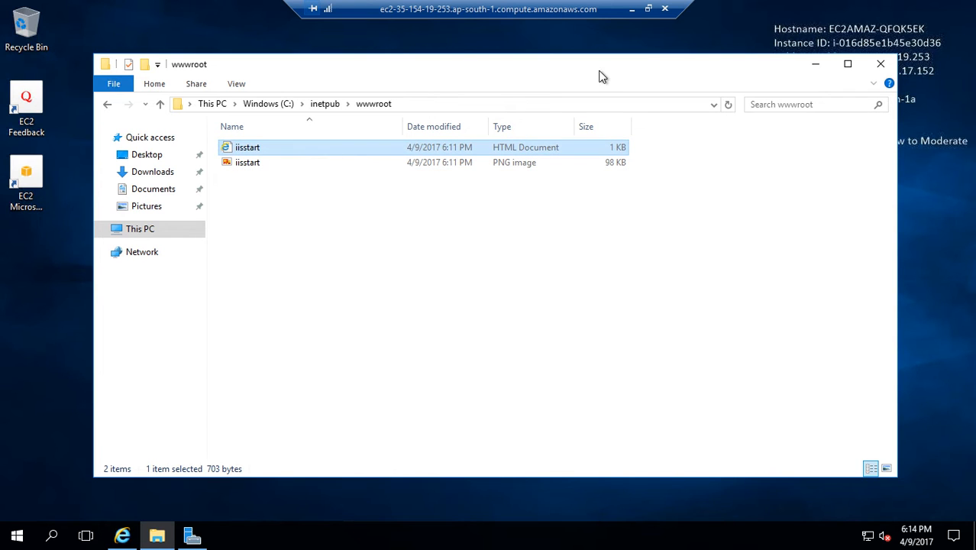
double_click(254, 148)
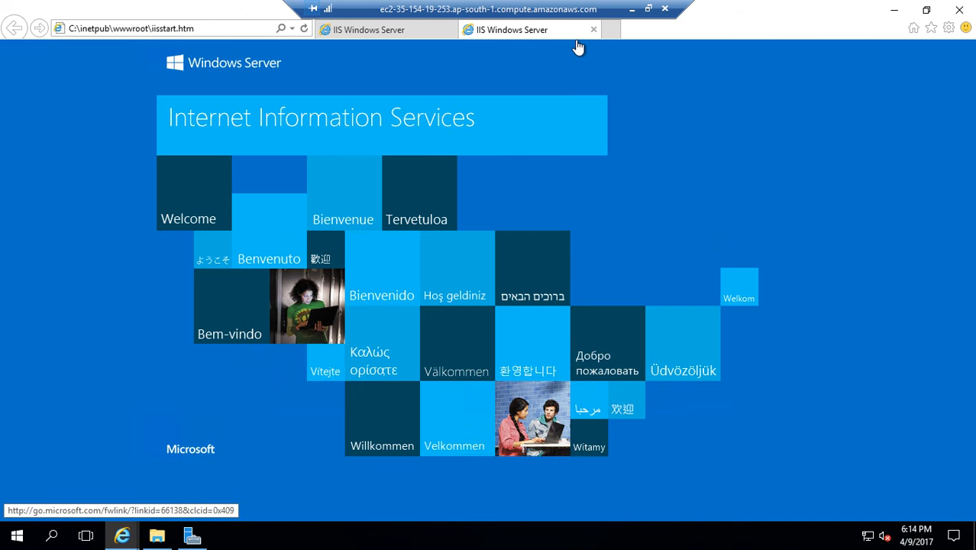
click(591, 30)
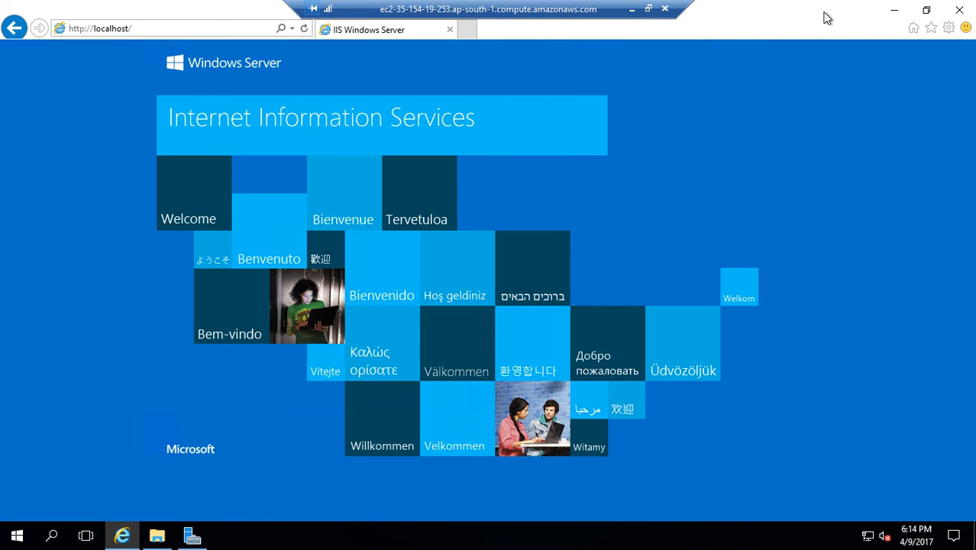
click(894, 10)
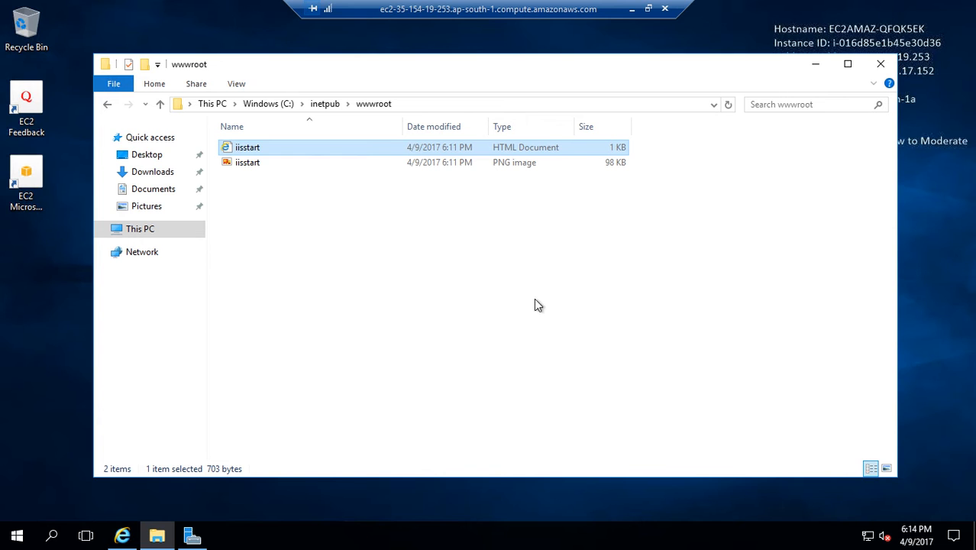
- Move both iisstart files, the HTML document and the PNG image, from wwwroot to the remote server's desktop
drag(275, 185, 261, 150)
right_click(261, 149)
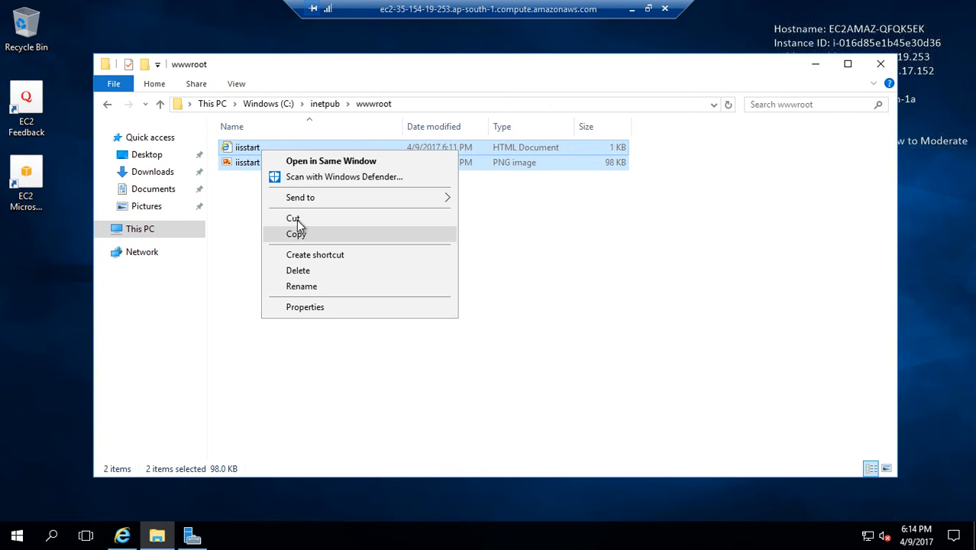
click(295, 219)
right_click(33, 275)
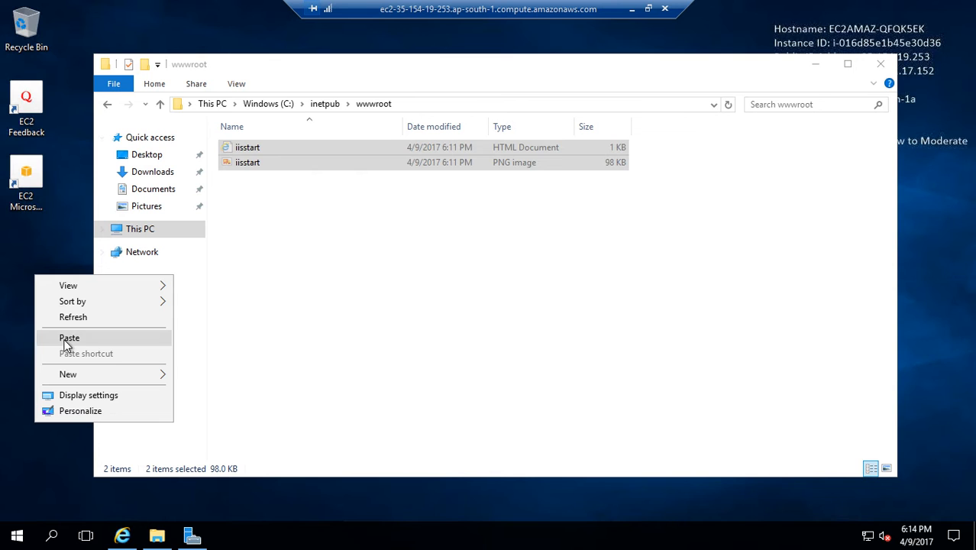
click(66, 339)
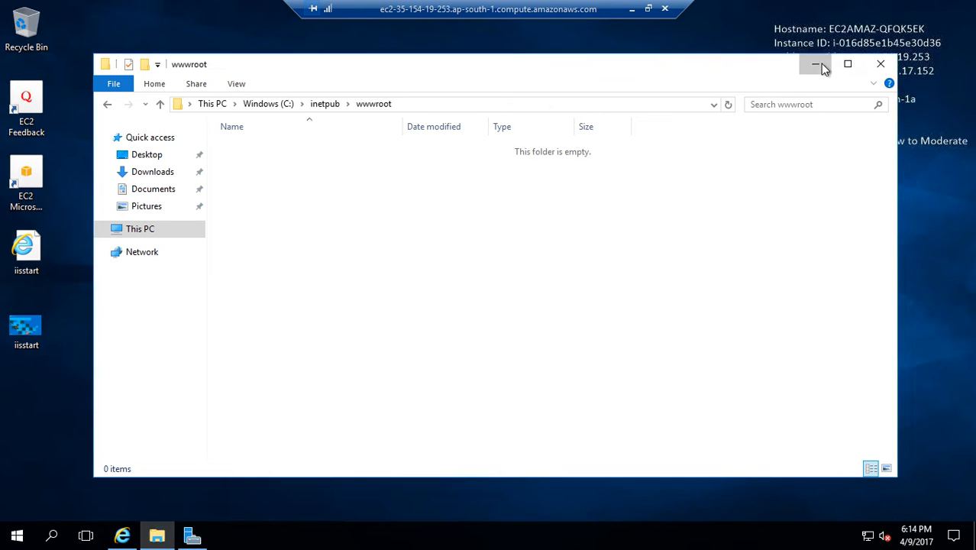
click(815, 64)
click(122, 535)
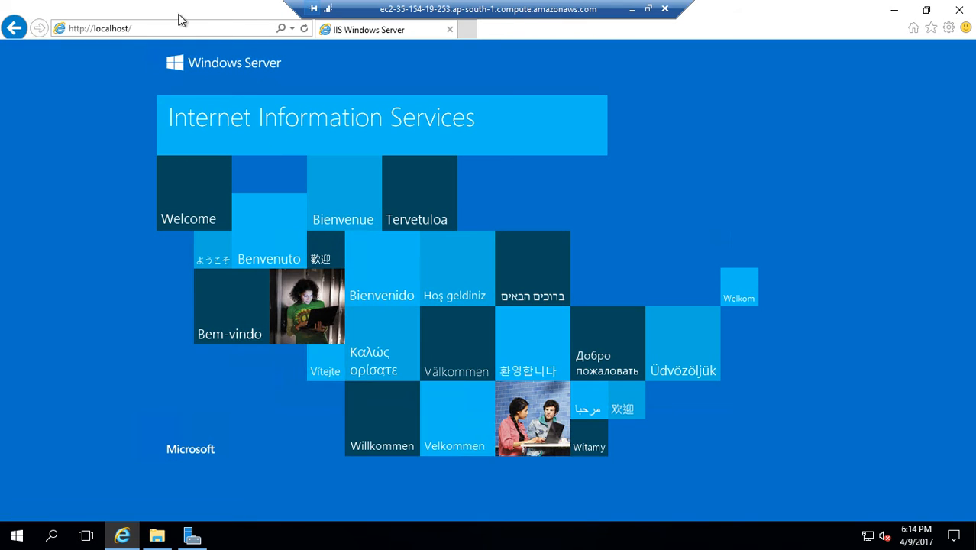
click(174, 28)
key(Return)
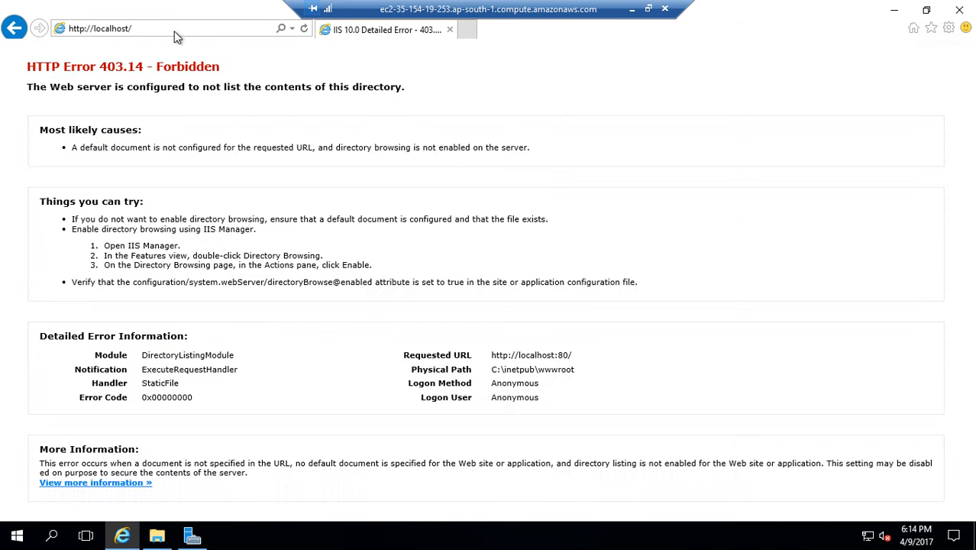
click(892, 14)
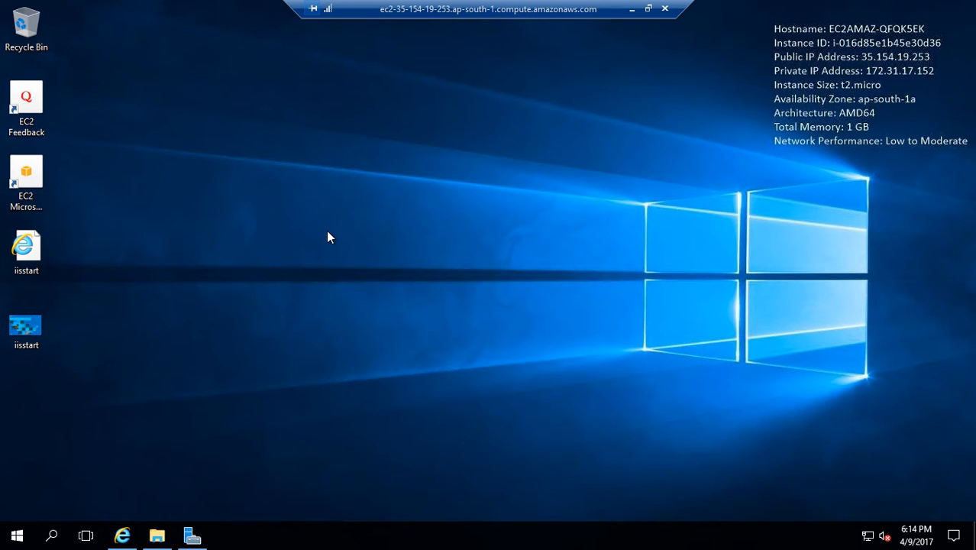
click(122, 536)
click(156, 537)
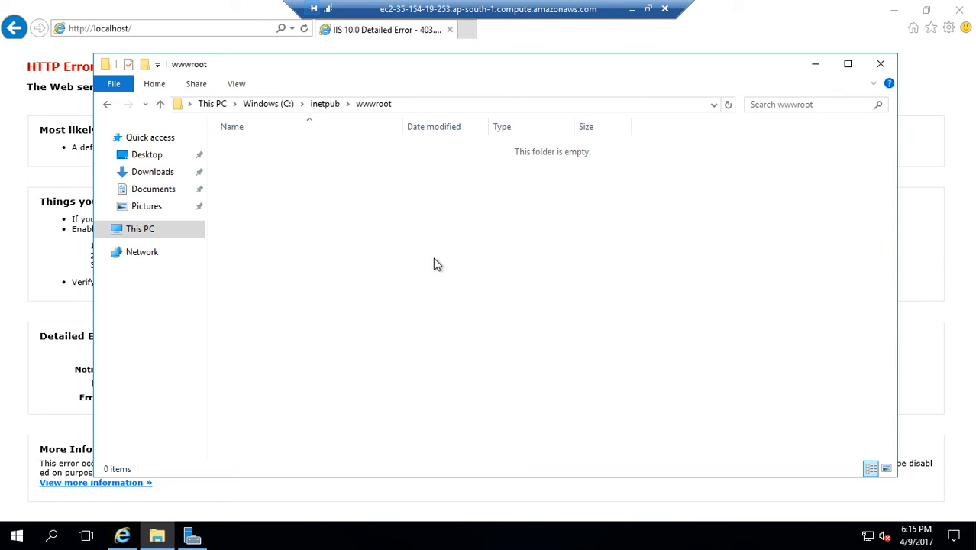
- Clear the open windows, create a new text document on the remote desktop, and try naming it index.html
click(894, 9)
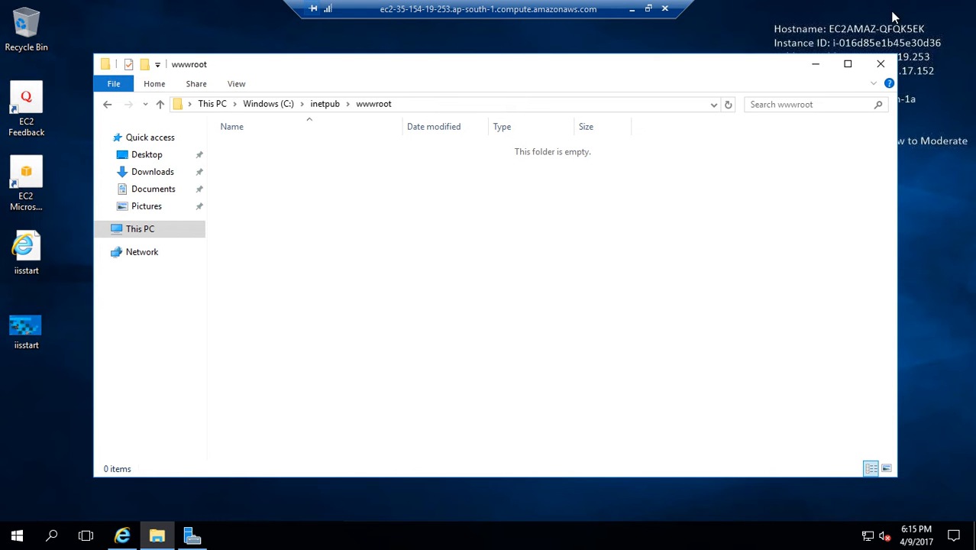
click(815, 68)
right_click(407, 236)
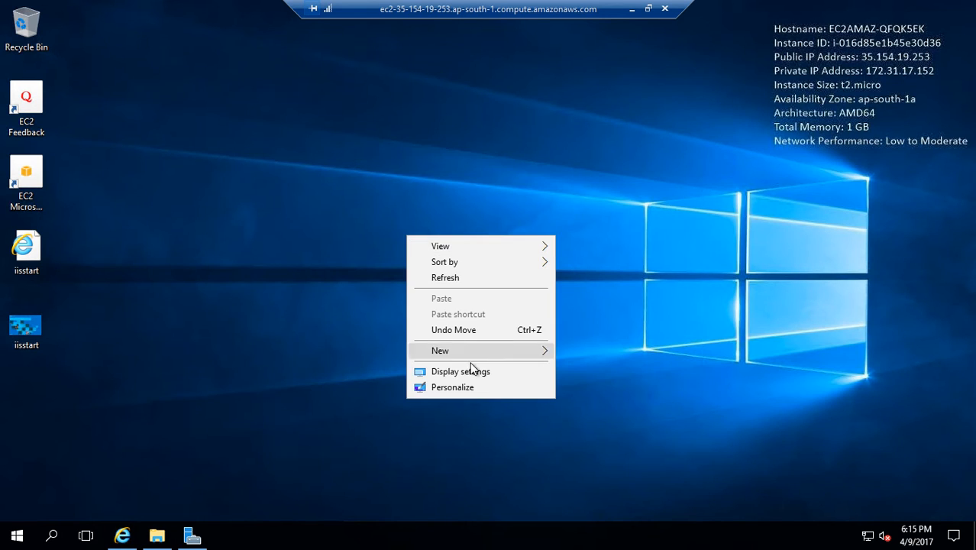
mouse_move(466, 352)
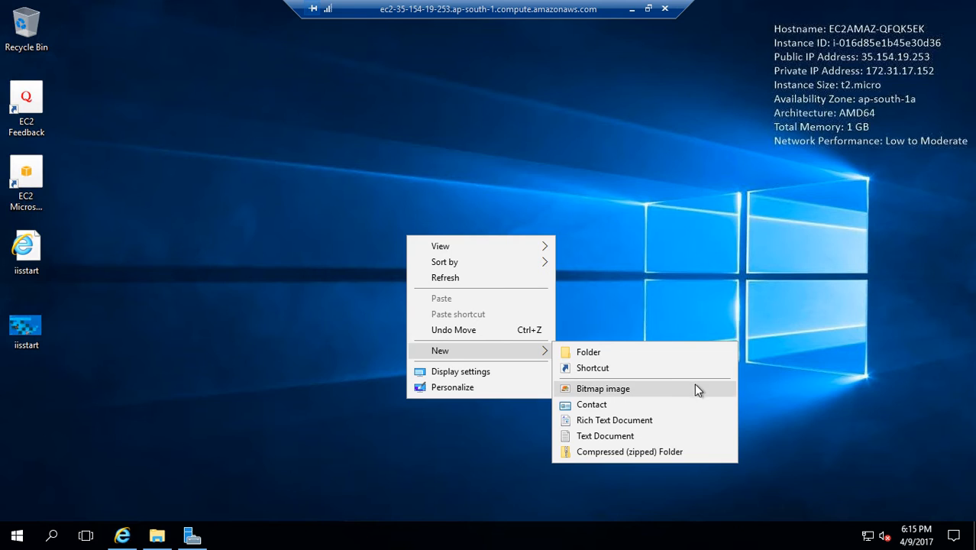
click(625, 434)
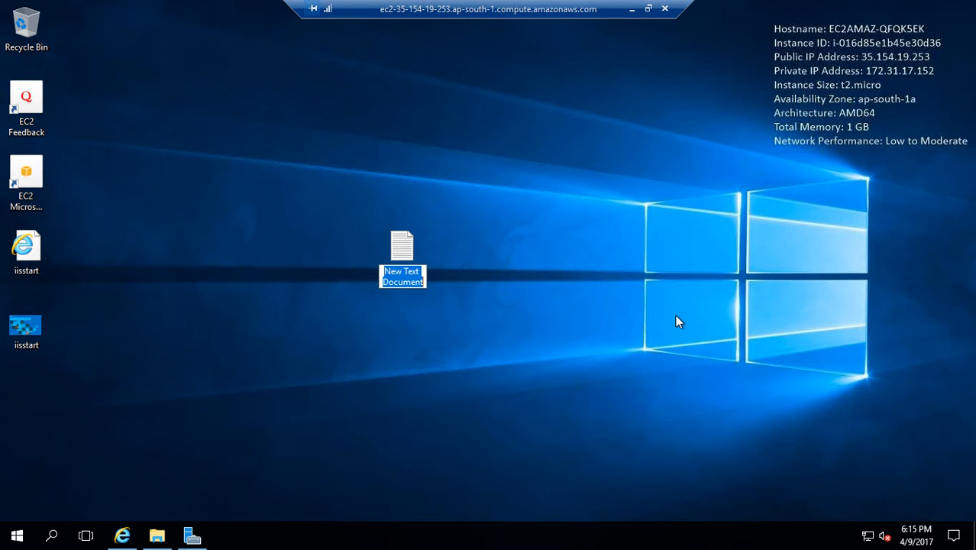
text(index.html)
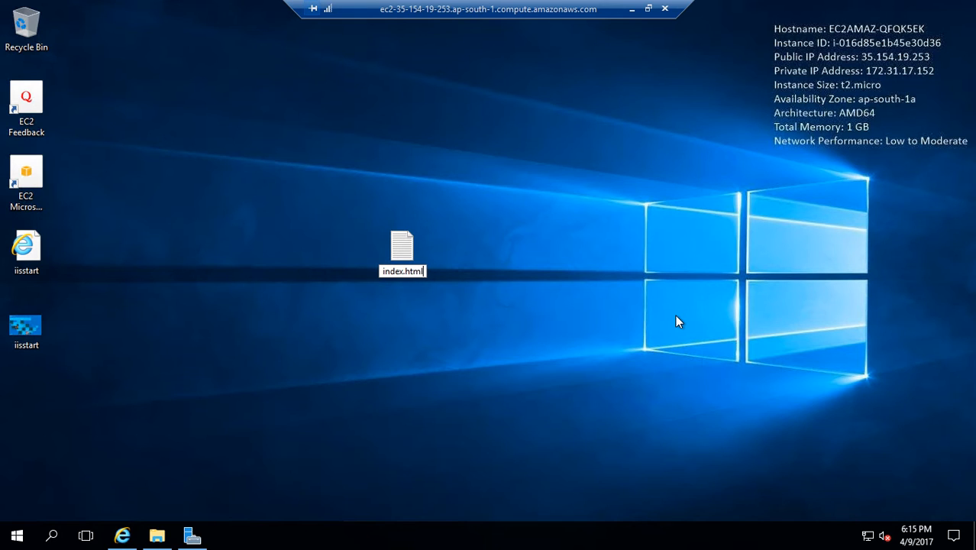
key(Escape)
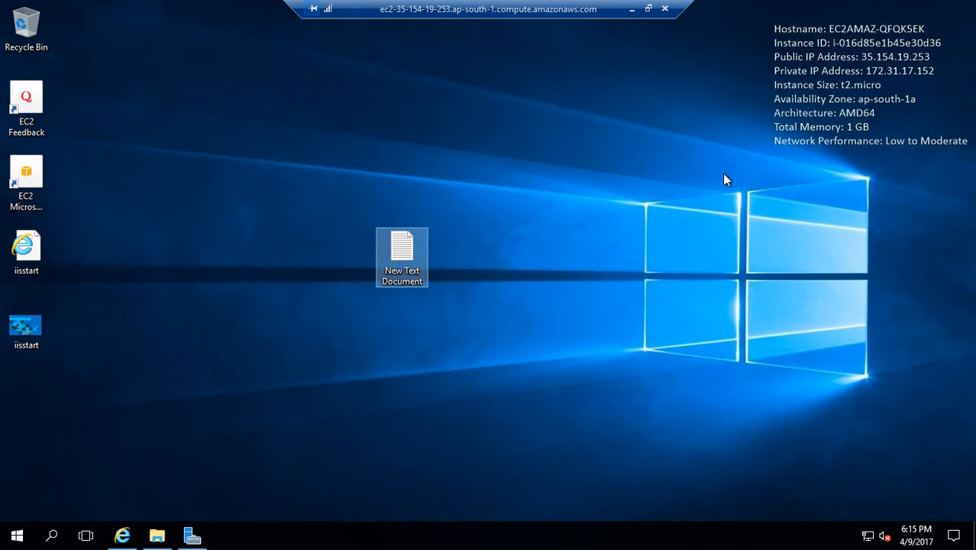
- Open the new text document in Notepad and save it to the desktop as "index.html" with the All Files type
click(630, 8)
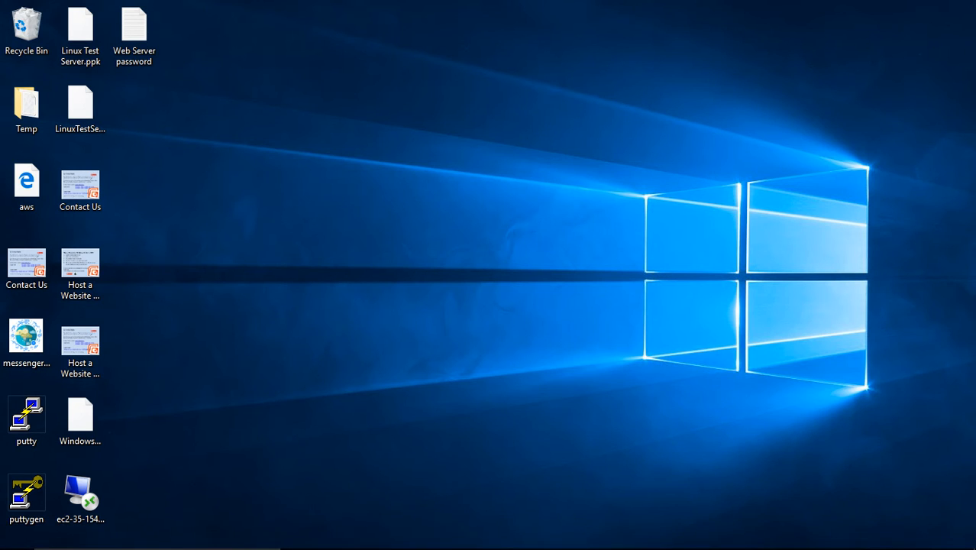
click(681, 540)
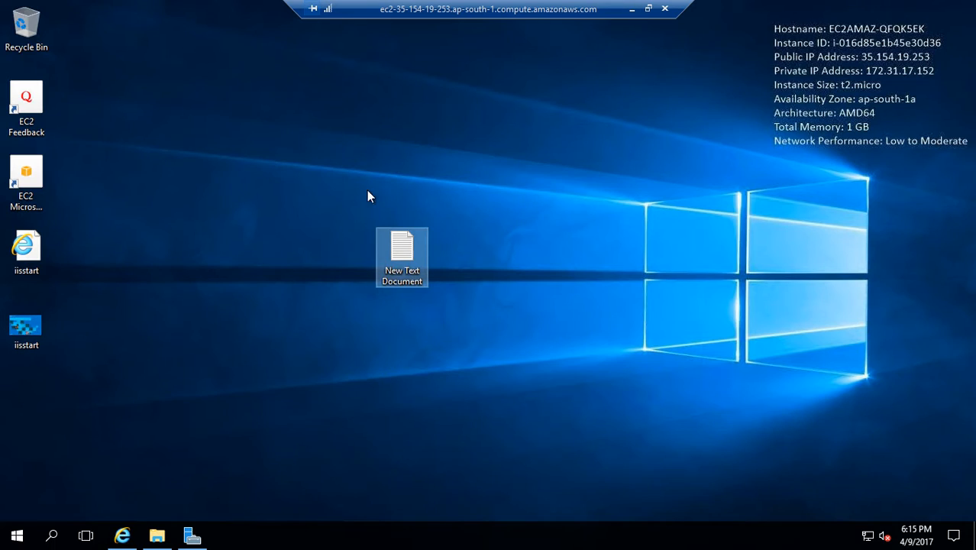
double_click(410, 259)
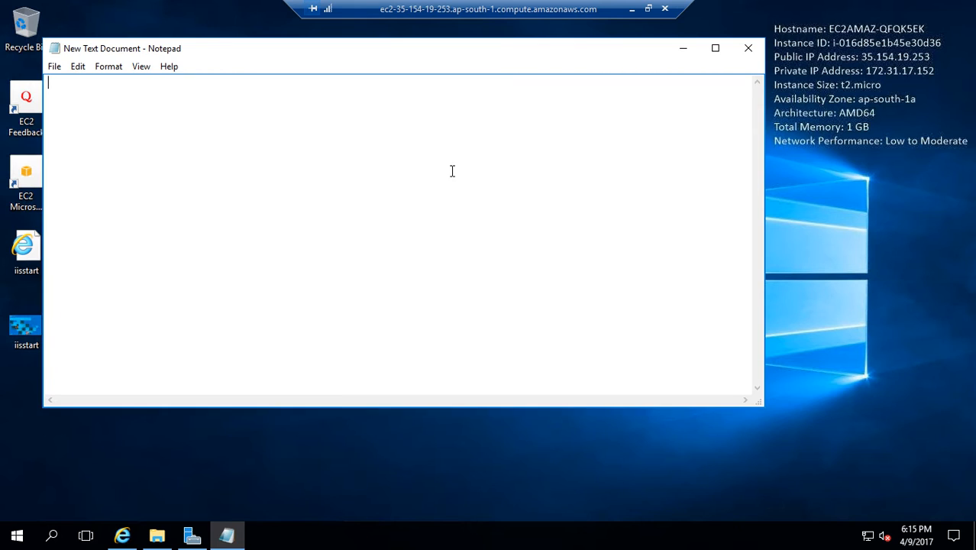
click(54, 67)
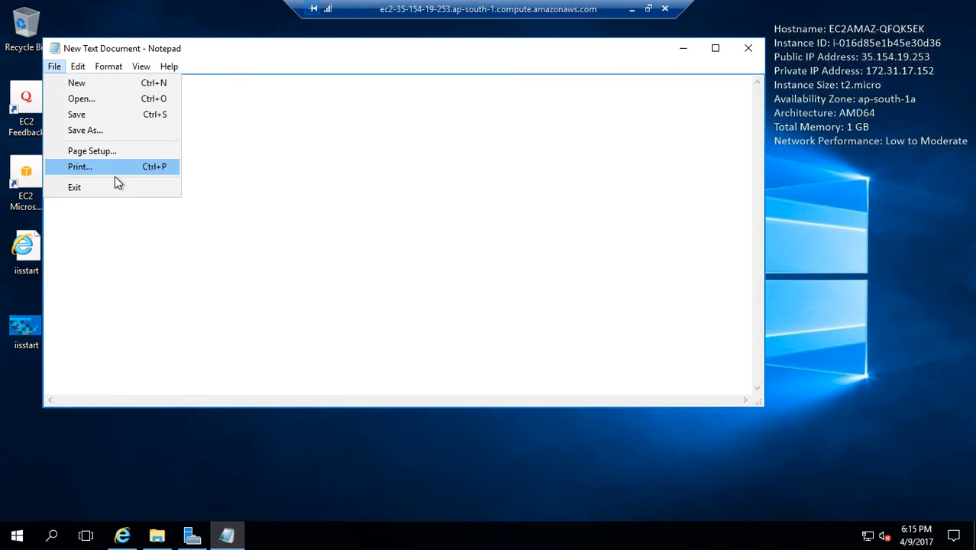
click(95, 130)
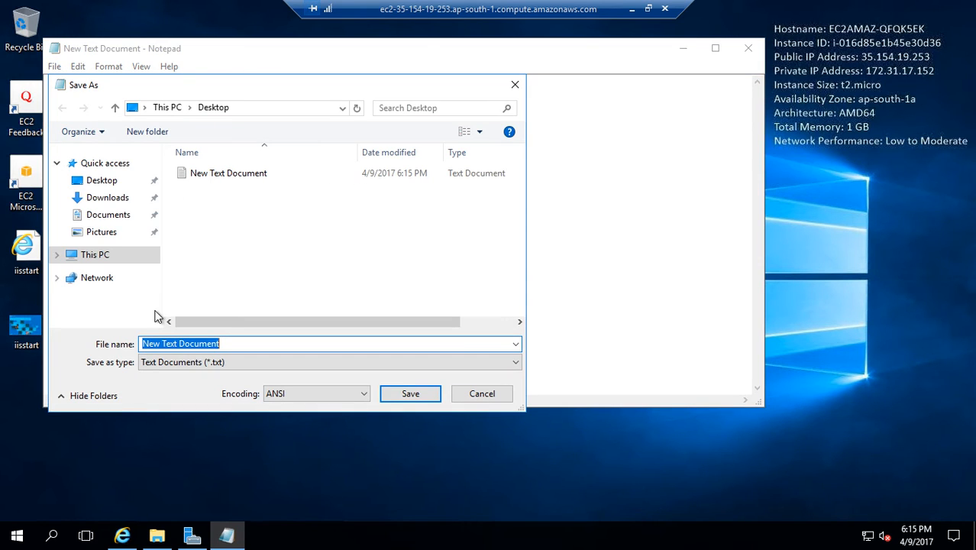
text("index.html)
click(197, 364)
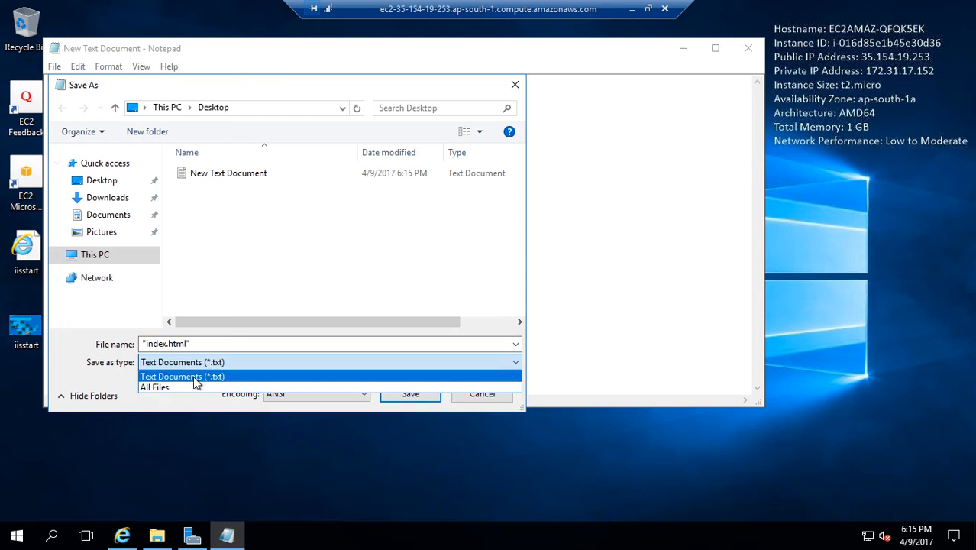
click(183, 385)
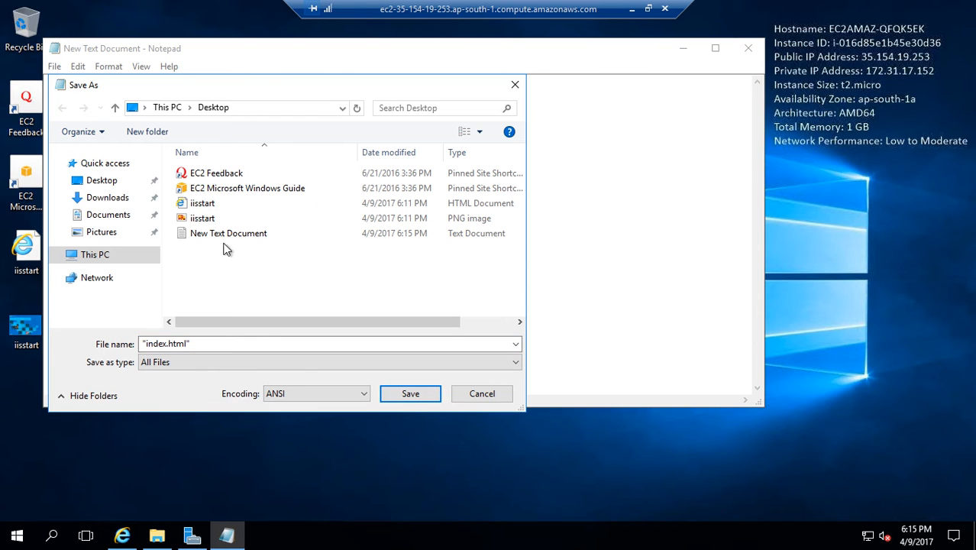
click(408, 395)
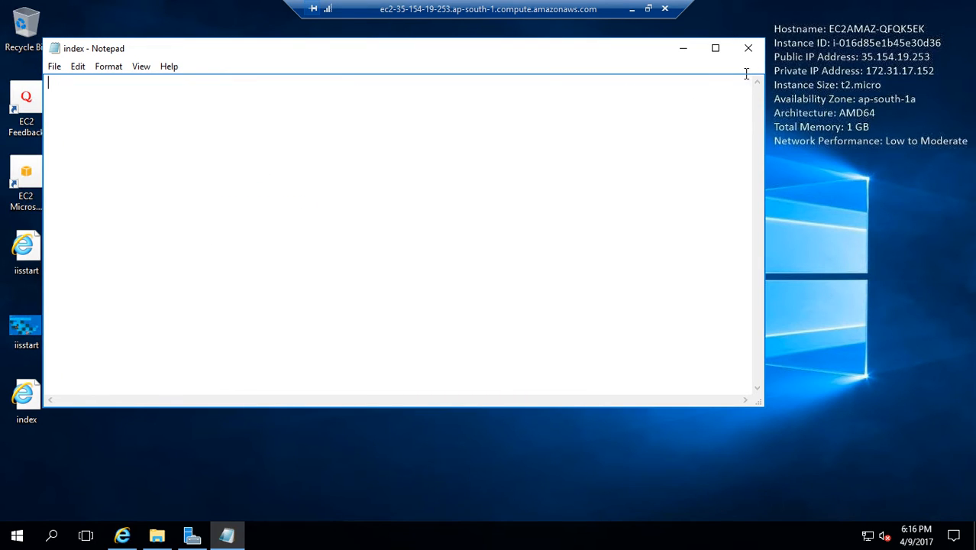
- Close Notepad and delete the leftover New Text Document from the desktop
click(747, 48)
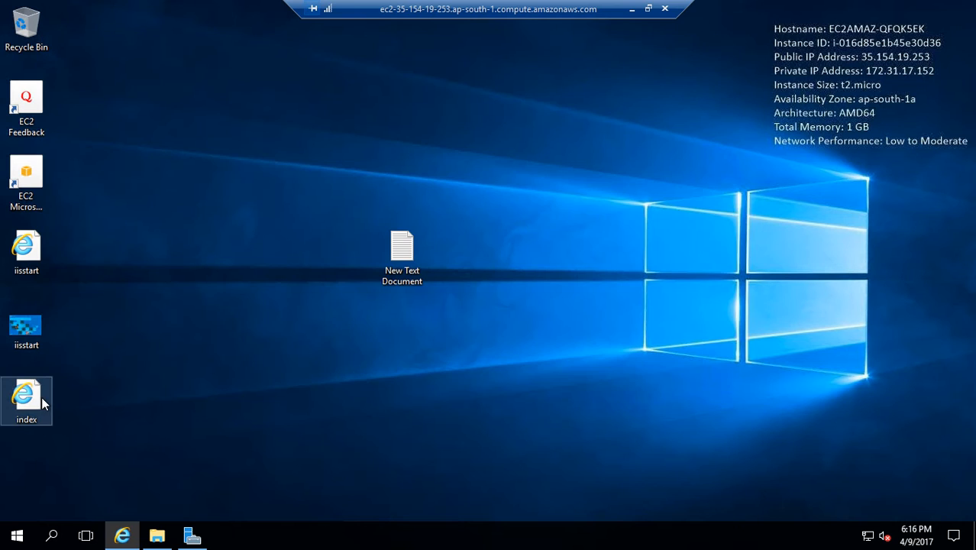
right_click(403, 246)
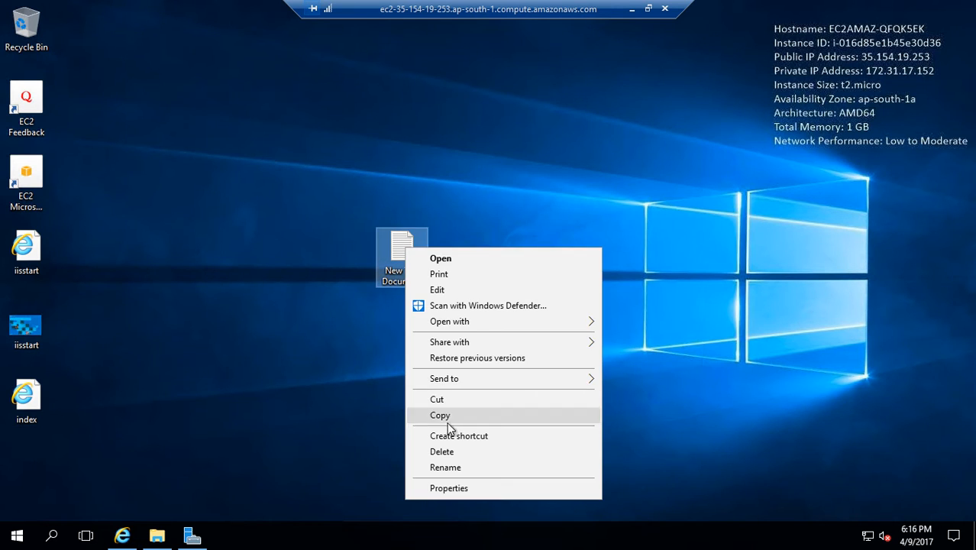
click(470, 450)
- Open the desktop index file in Notepad without making Notepad the default app for .html files
right_click(40, 385)
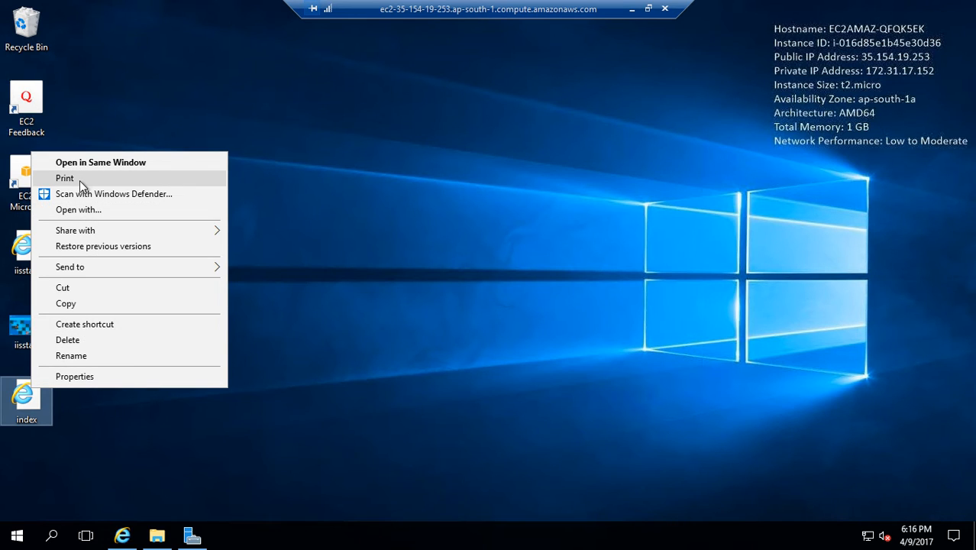
click(79, 209)
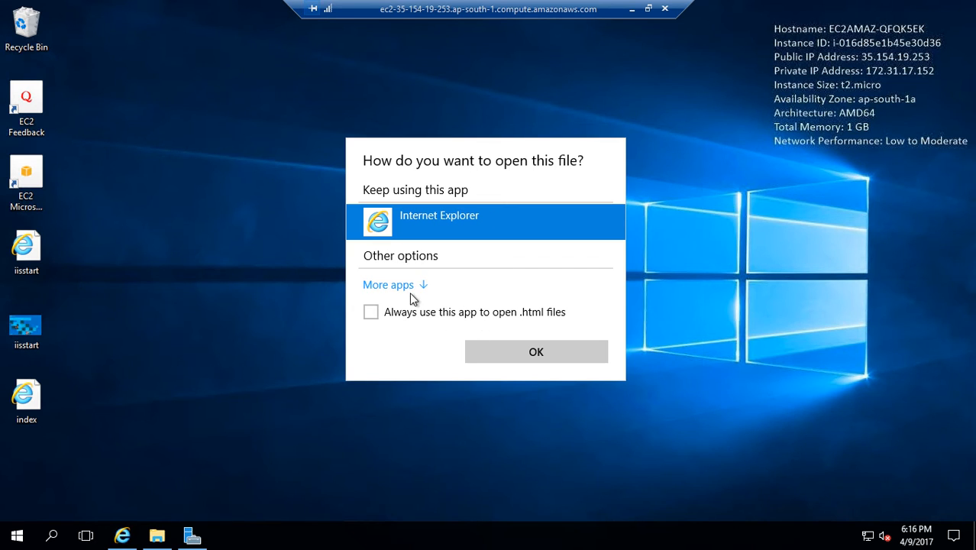
click(402, 285)
click(435, 300)
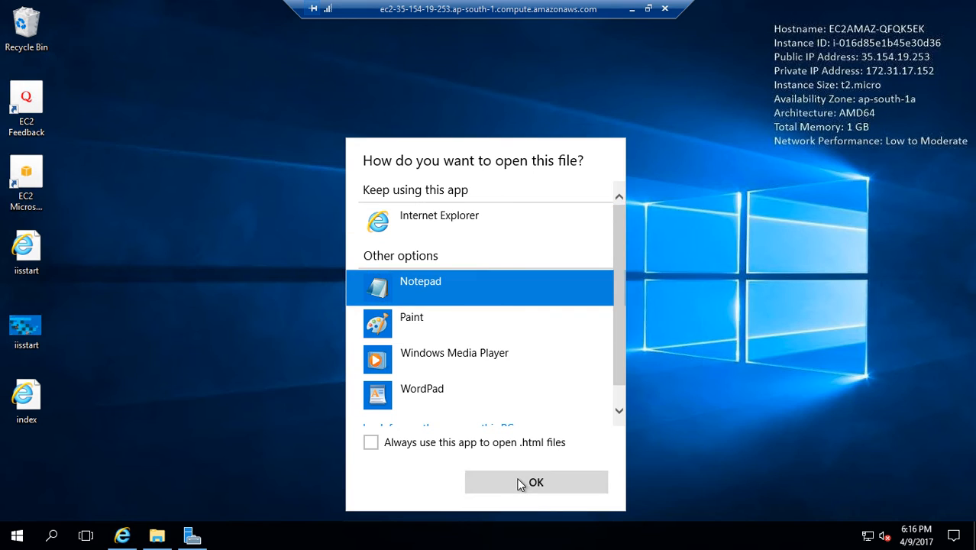
click(484, 479)
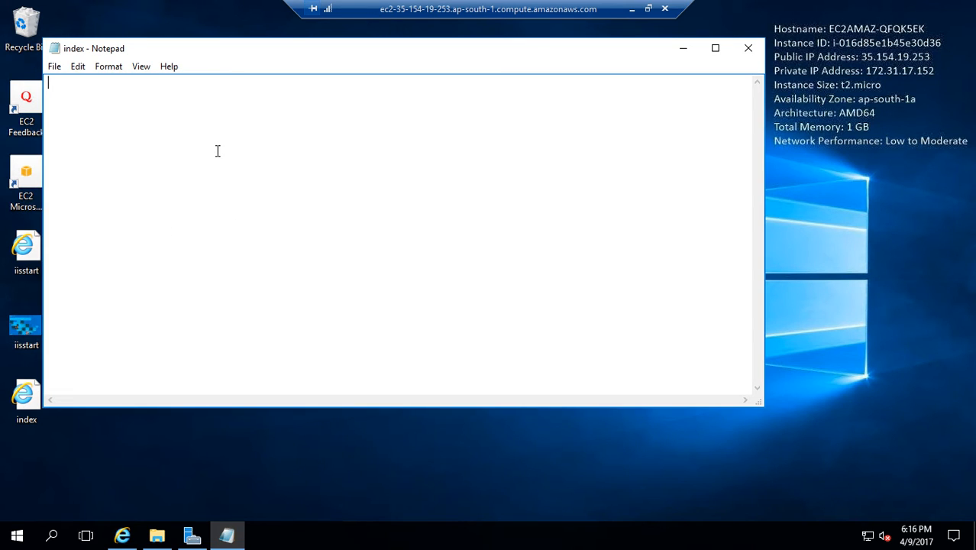
- Write the heading line "<h1> Welcome to this AWS Learning Website hosting session </h1>" in the index file
text(<>)
text(h1)
text(<>)
text(/h)
text( Welcome to )
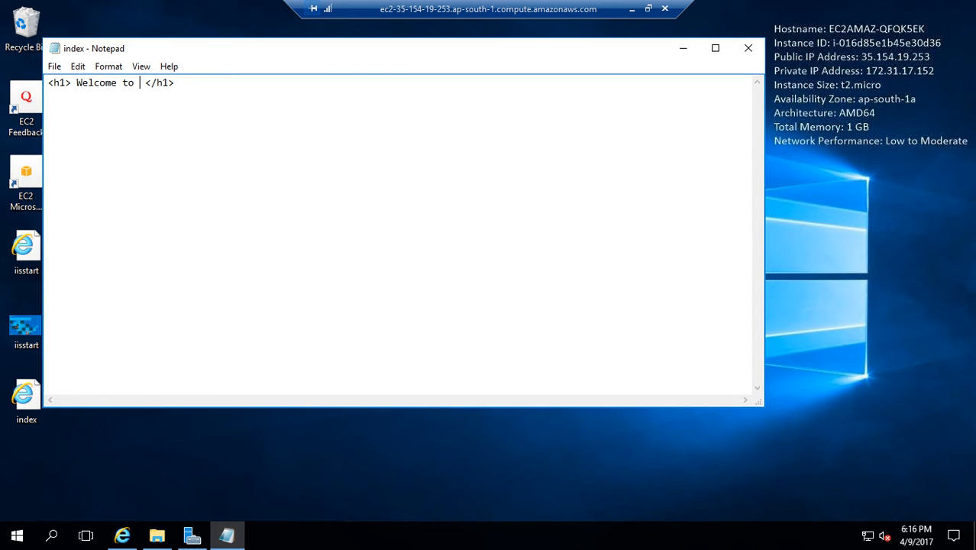
text(this )
text(Web)
key(BackSpace)
key(BackSpace)
key(BackSpace)
text(AWS )
text(Learning )
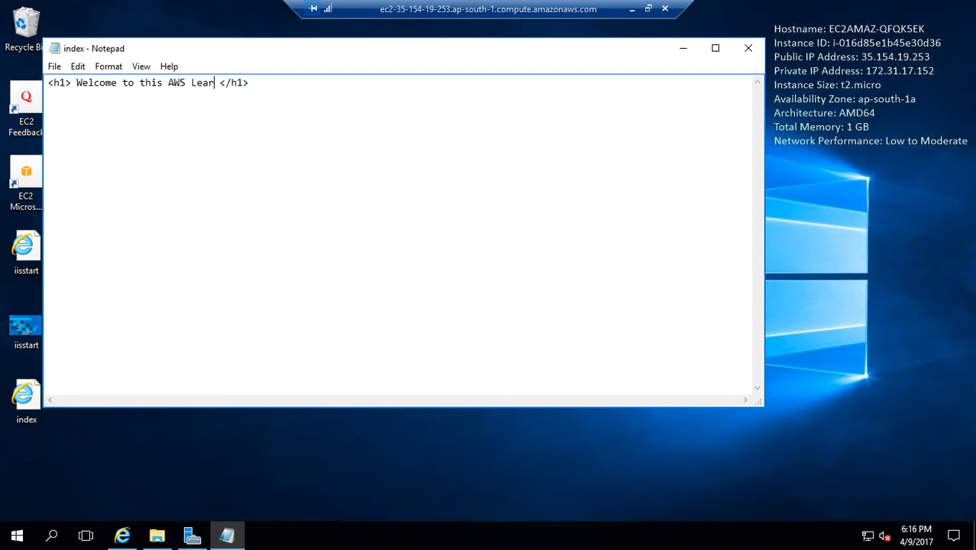
text(Websit)
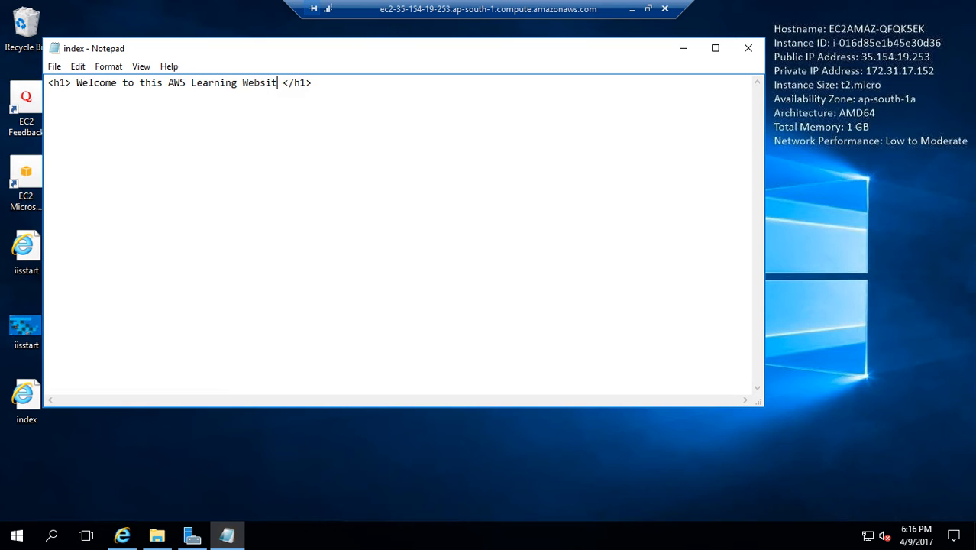
key(BackSpace)
text(te hosting session)
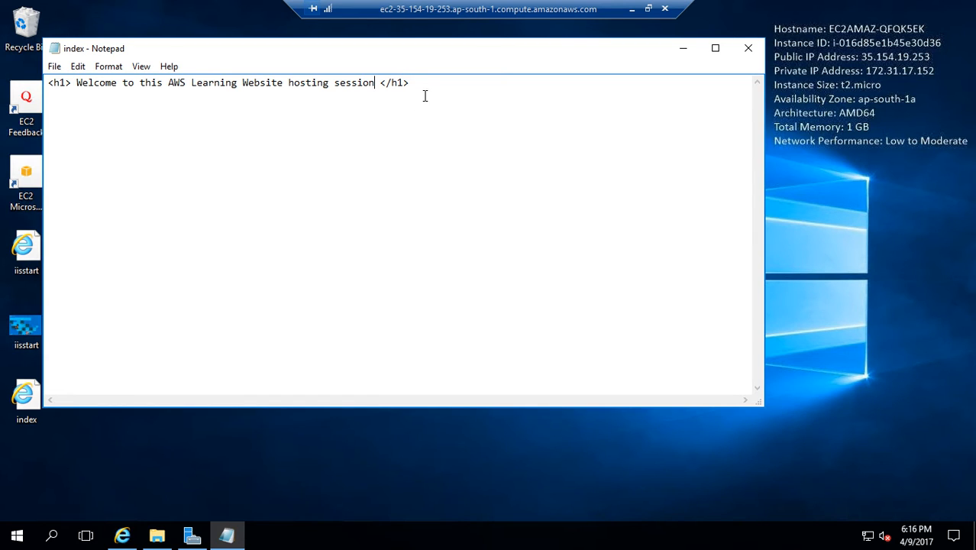
- Add the line "Enjoy the Video....." after a blank line, then close Notepad and save the changes to index.html
key(Return)
key(Return)
text(Enjoy the Video.....)
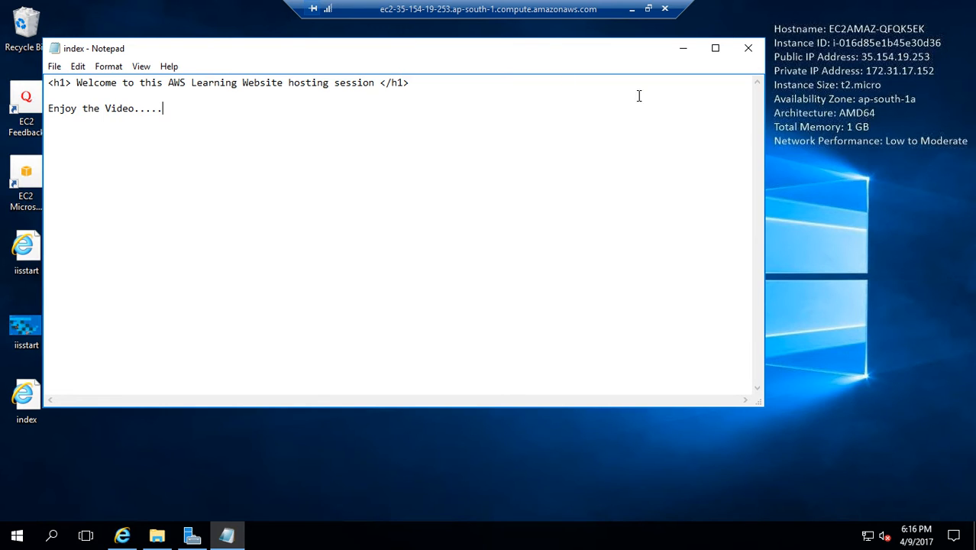
click(748, 48)
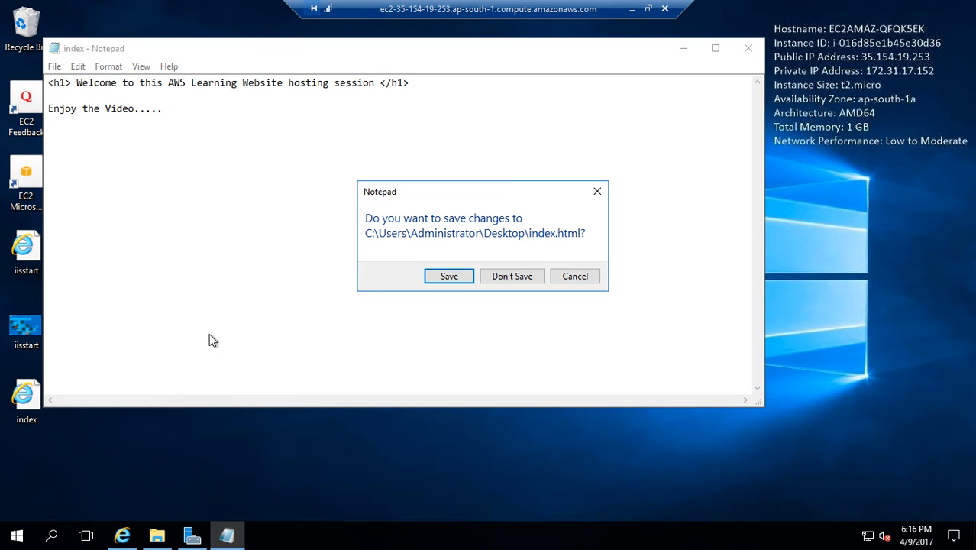
click(462, 276)
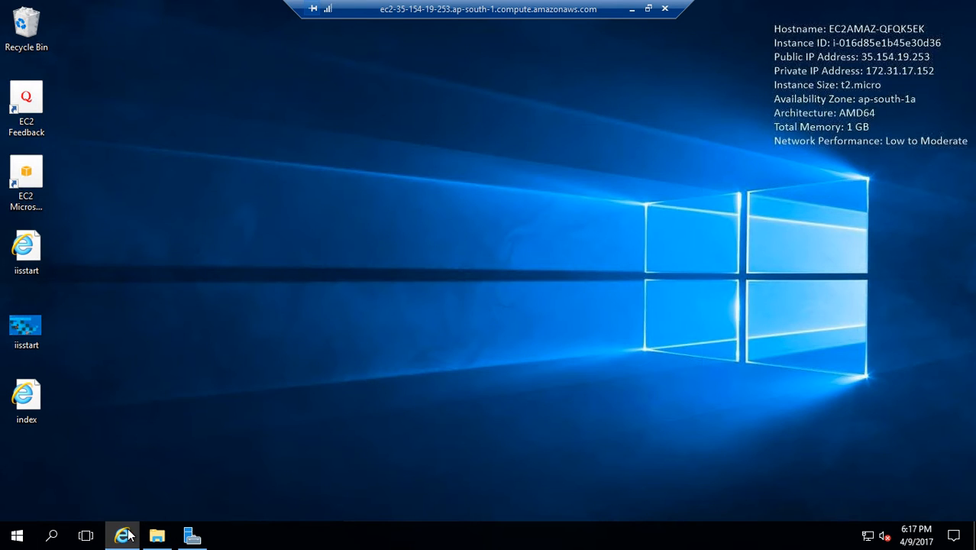
- Copy the index file from the desktop into the C:\inetpub\wwwroot folder
right_click(32, 406)
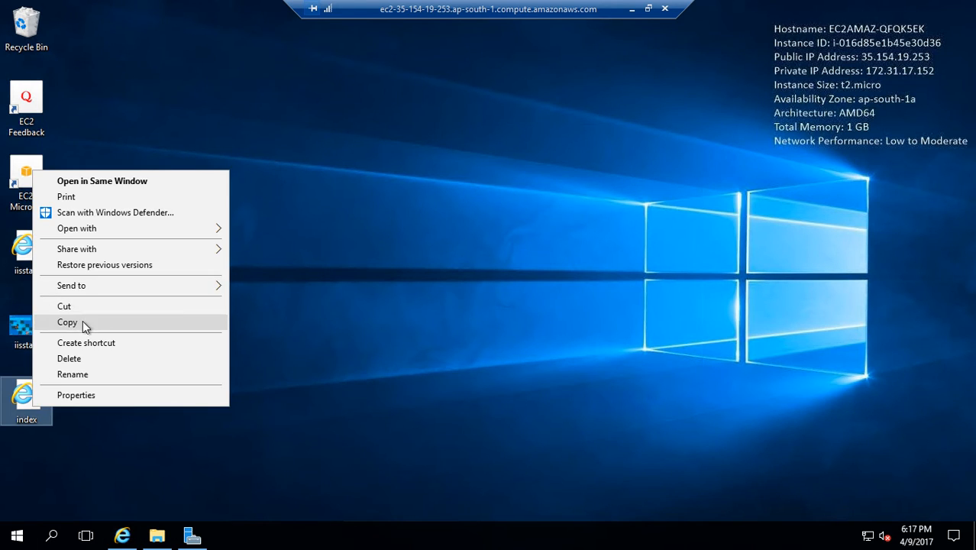
click(82, 320)
click(156, 535)
right_click(271, 225)
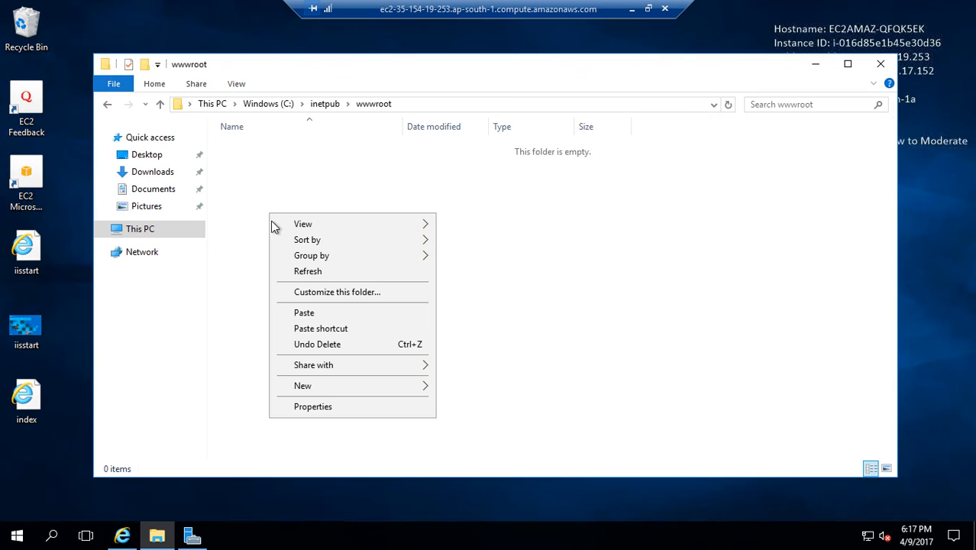
click(301, 313)
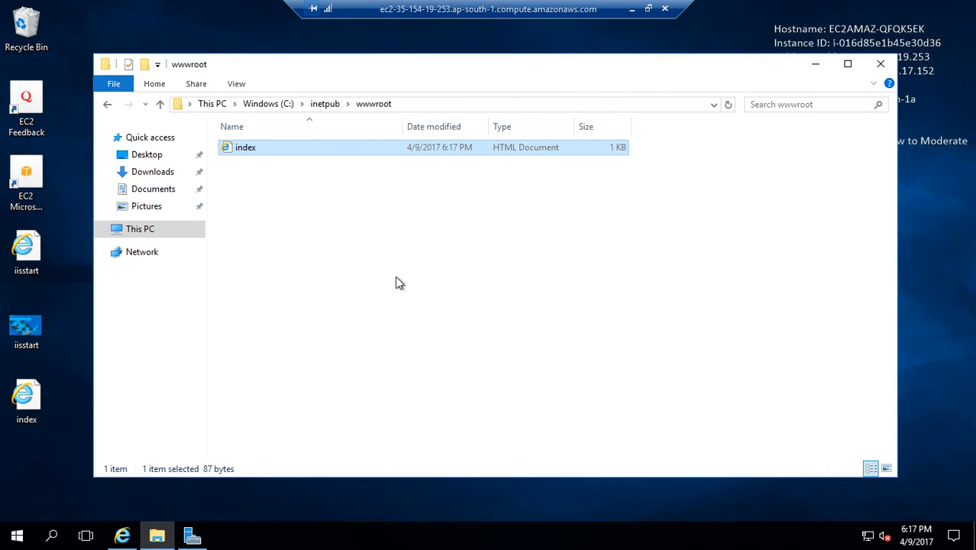
click(813, 66)
click(124, 535)
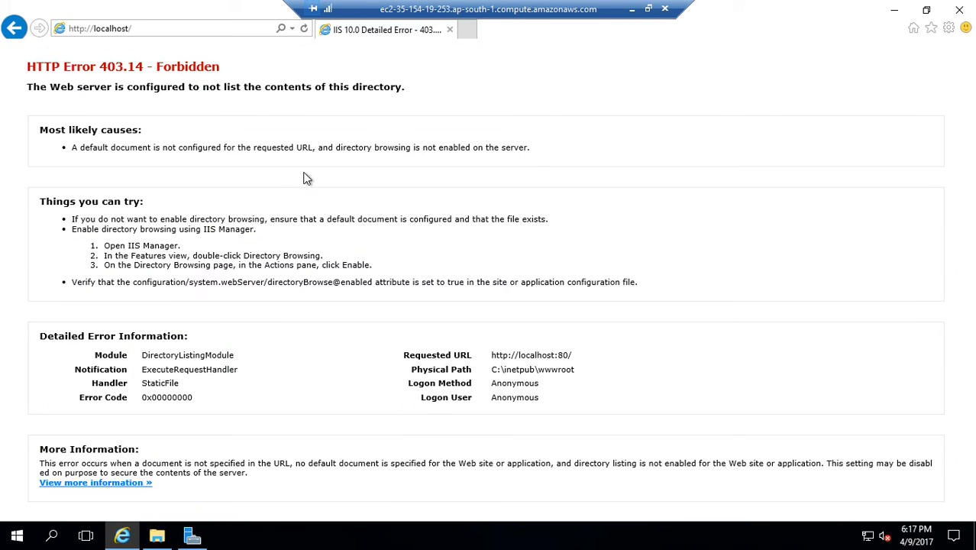
click(149, 28)
key(Return)
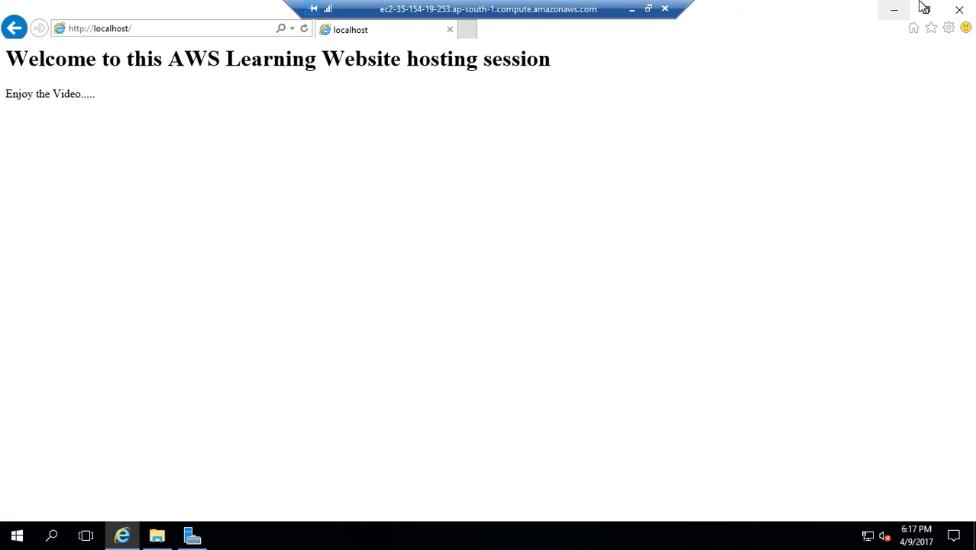
click(894, 10)
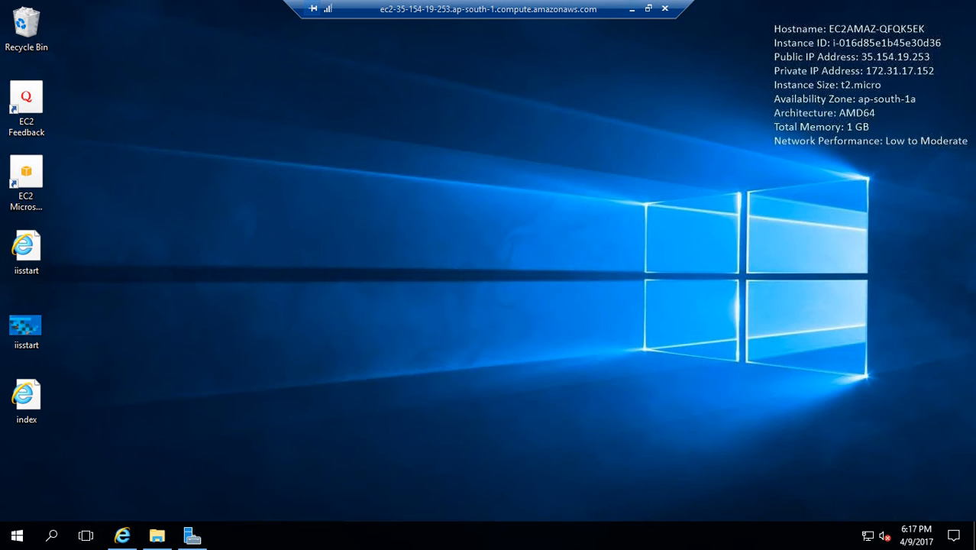
- Switch to Server Manager, view the IIS manageability details, and go from there to the IIS server page
click(192, 539)
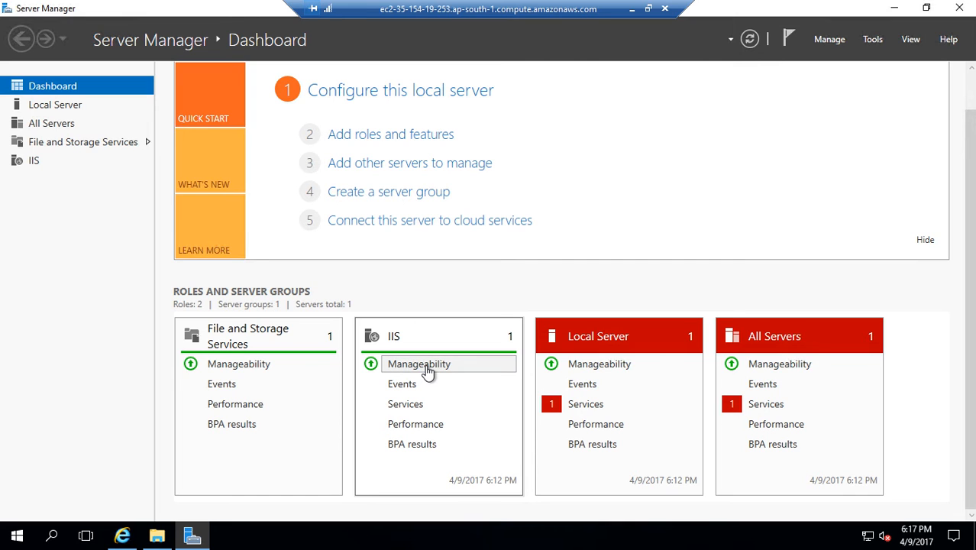
click(427, 370)
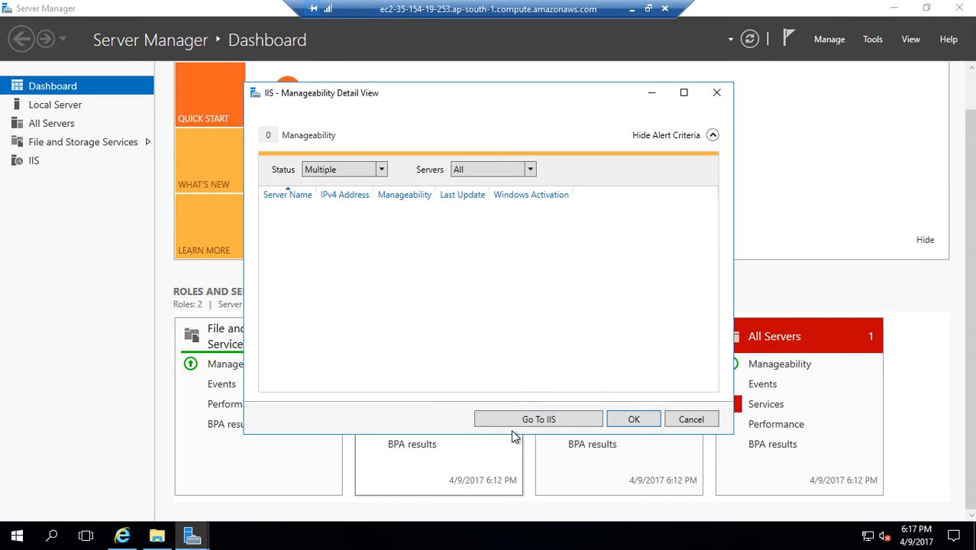
click(345, 172)
click(640, 296)
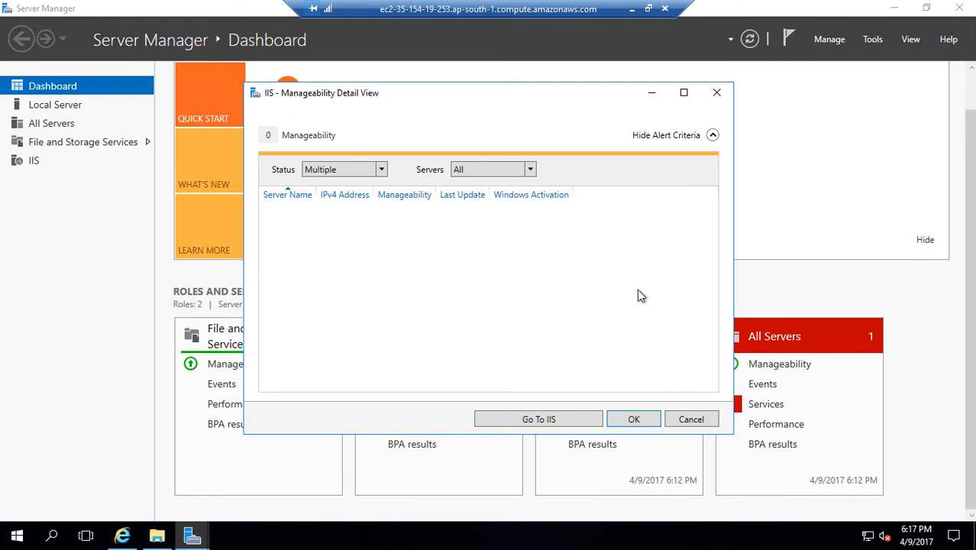
click(559, 414)
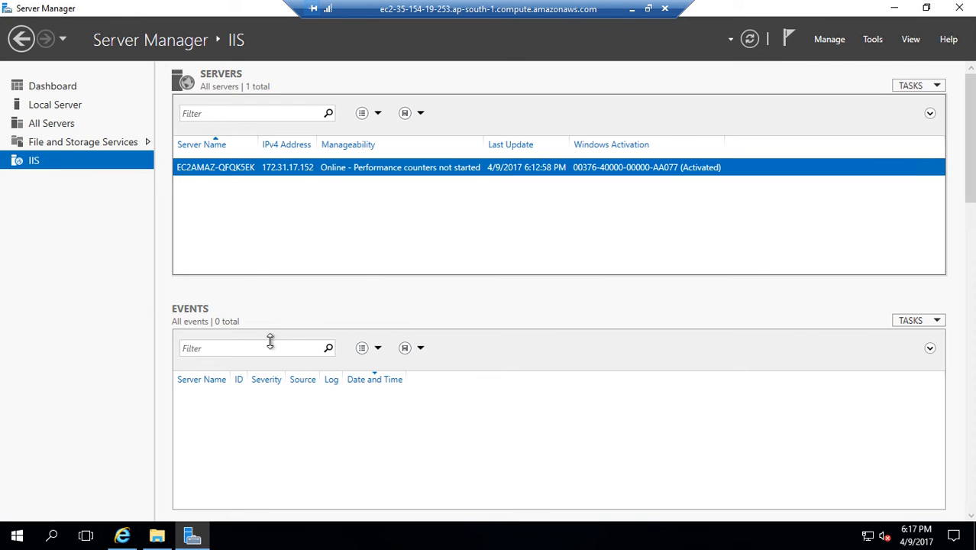
- Launch Internet Information Services (IIS) Manager for the server and examine its Sites list and the options for adding a website
right_click(300, 170)
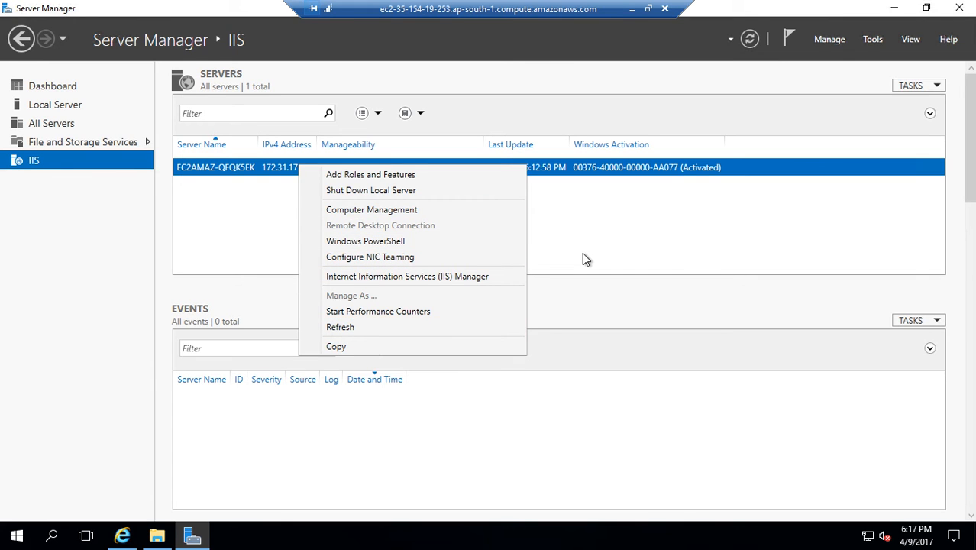
click(466, 276)
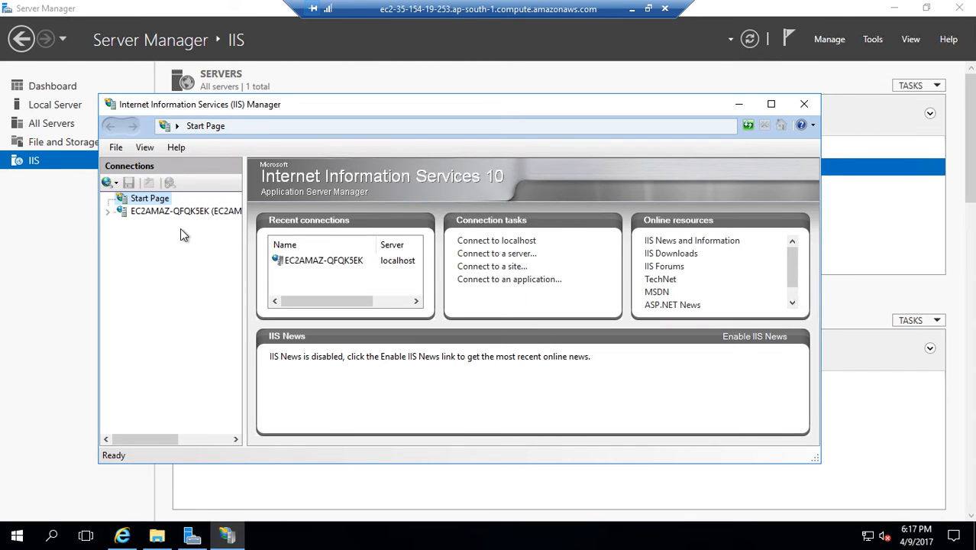
click(128, 211)
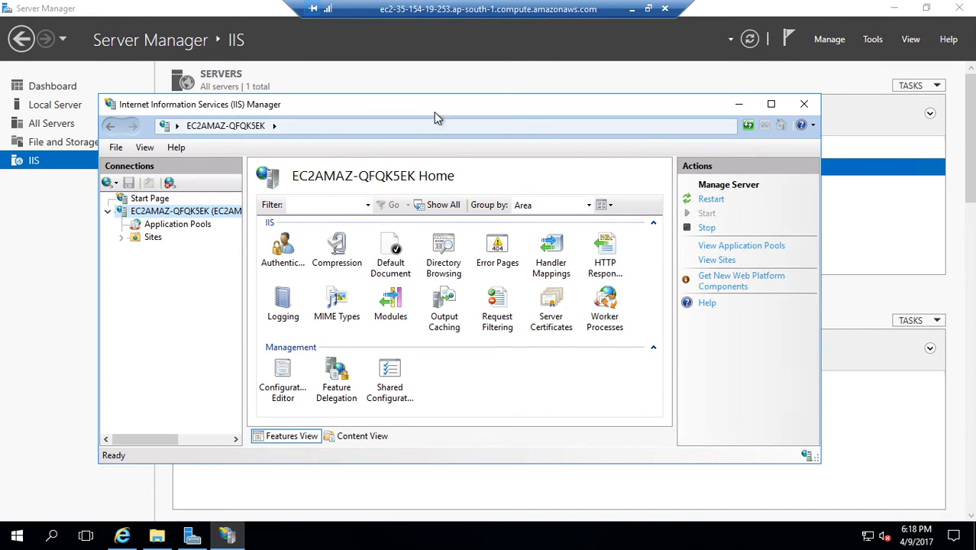
click(121, 238)
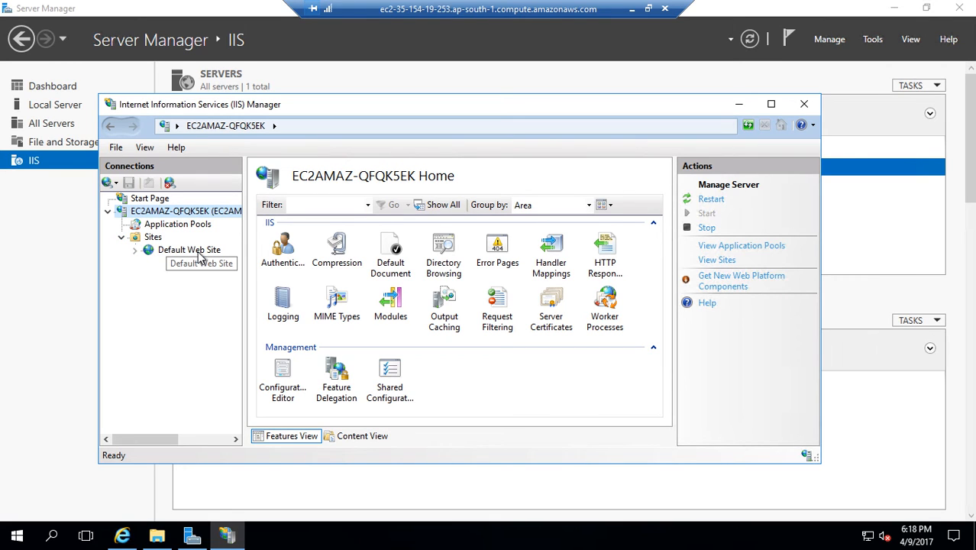
click(154, 238)
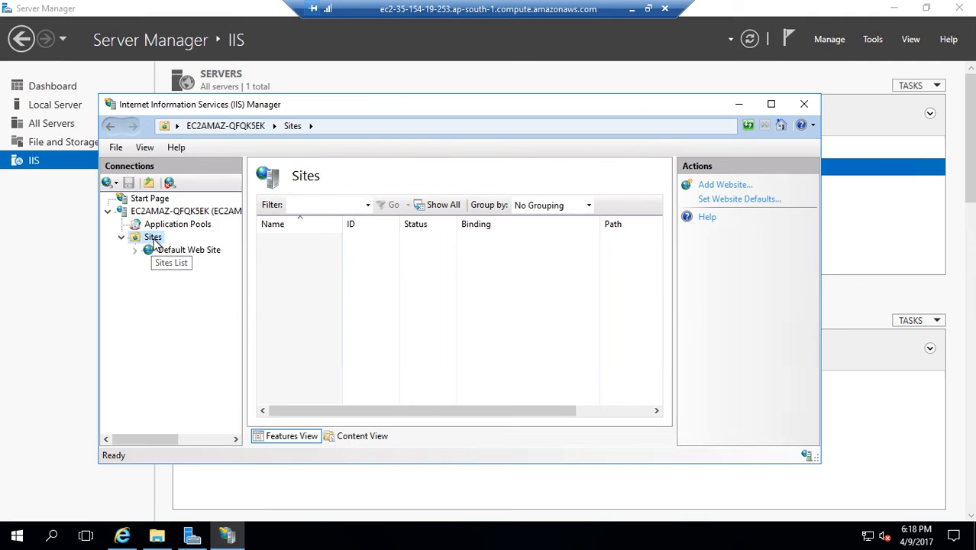
right_click(153, 241)
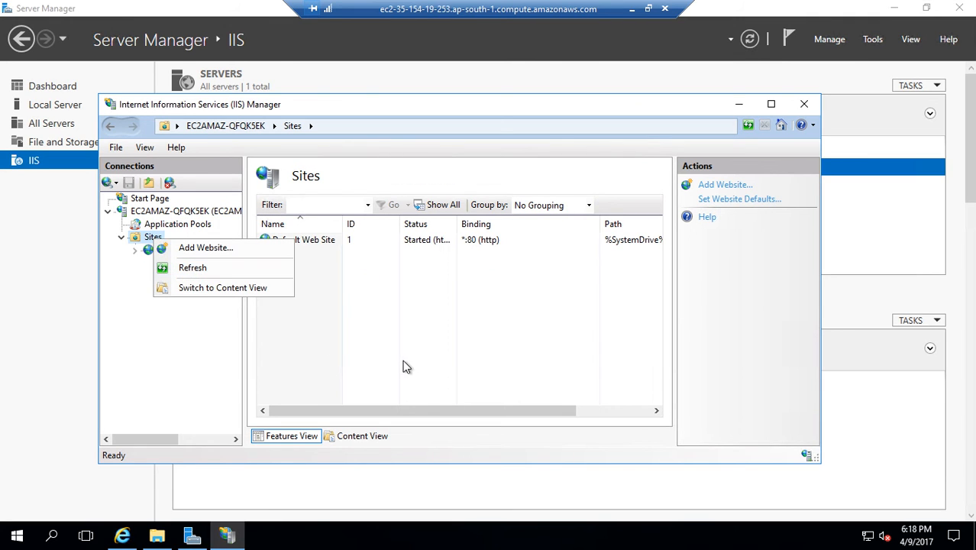
click(185, 386)
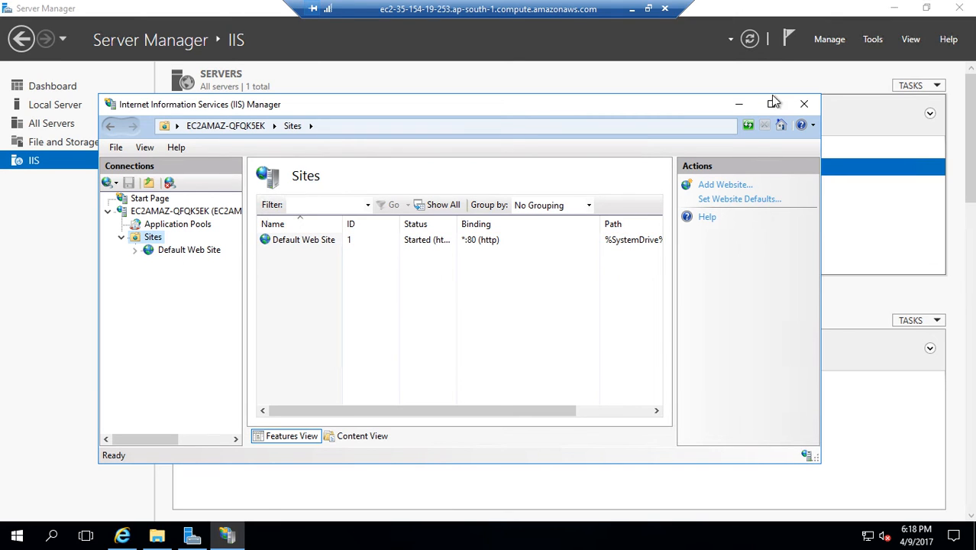
- Close IIS Manager, Server Manager and the wwwroot folder window, and minimize the remote desktop session
click(805, 103)
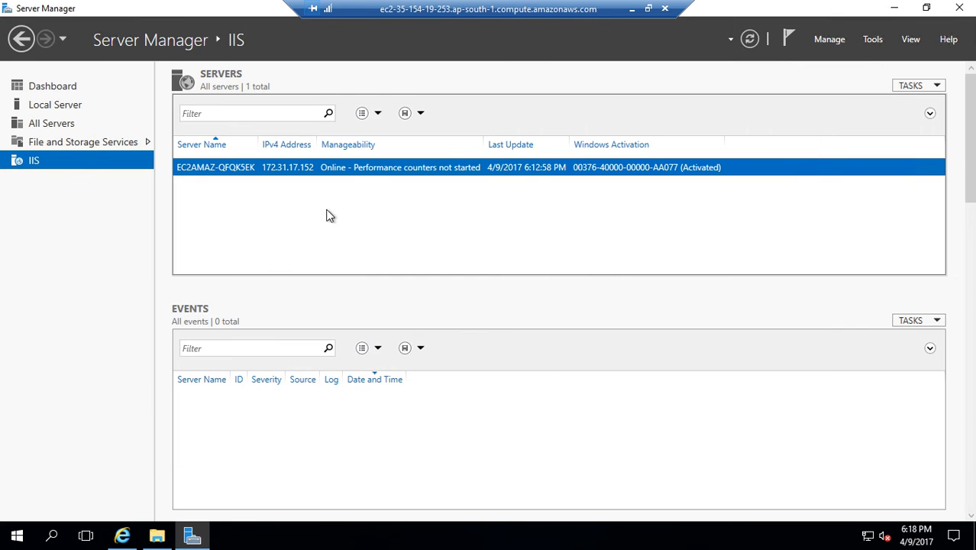
click(959, 8)
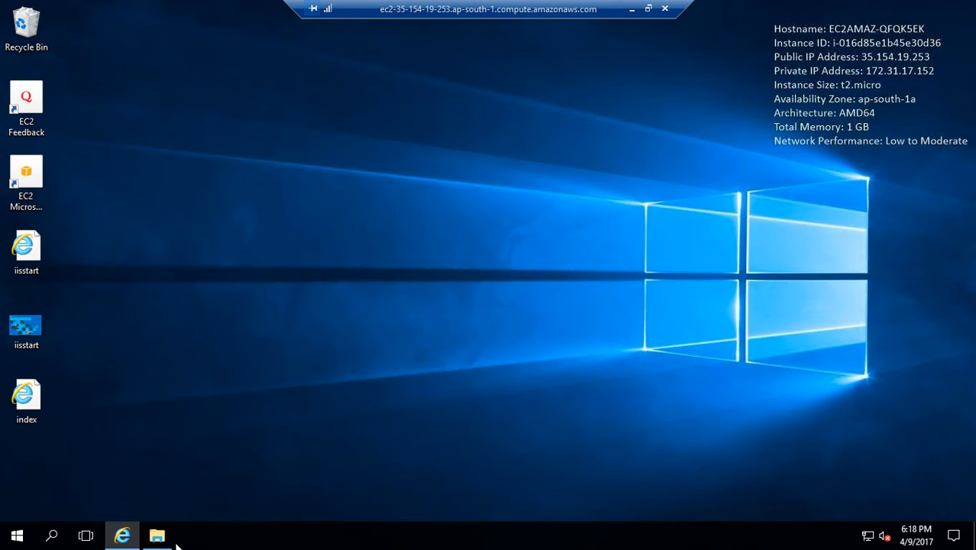
mouse_move(157, 540)
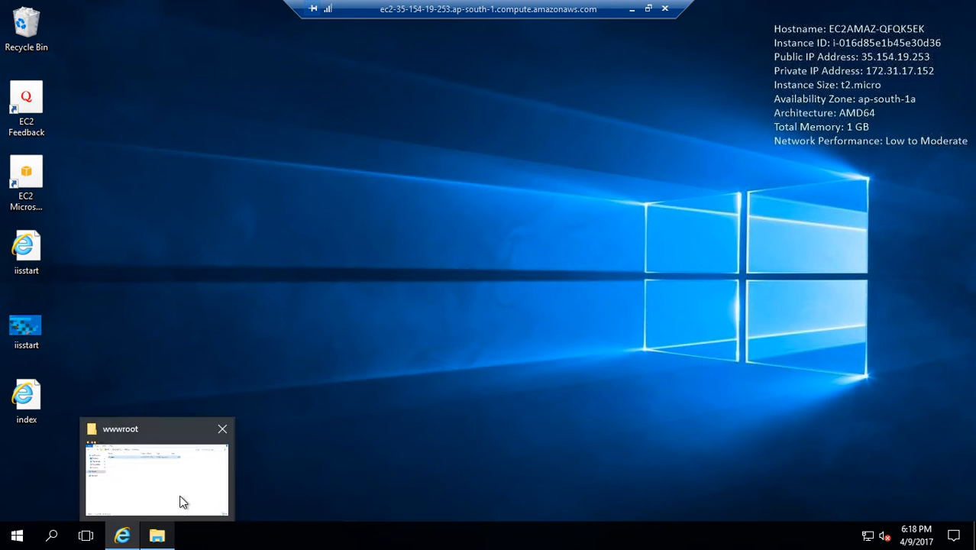
mouse_move(184, 501)
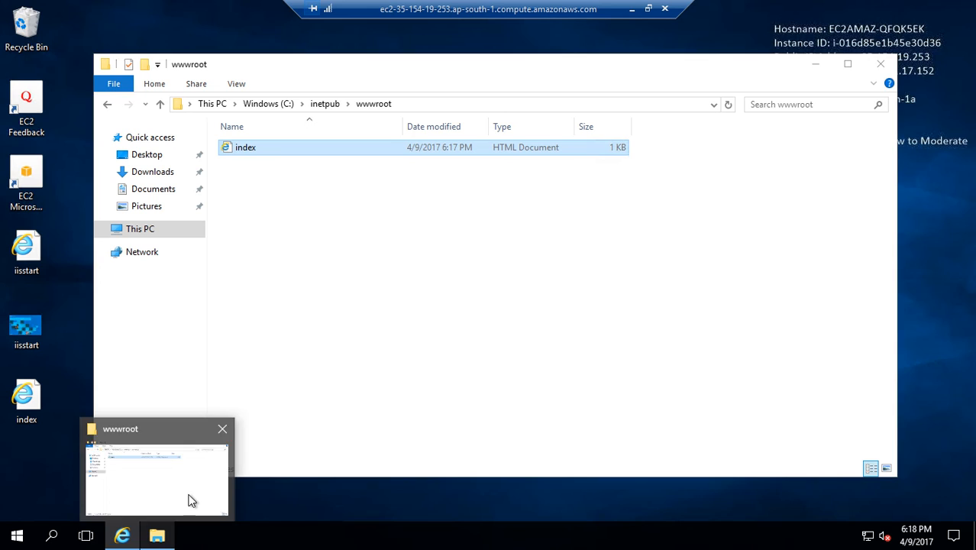
click(191, 500)
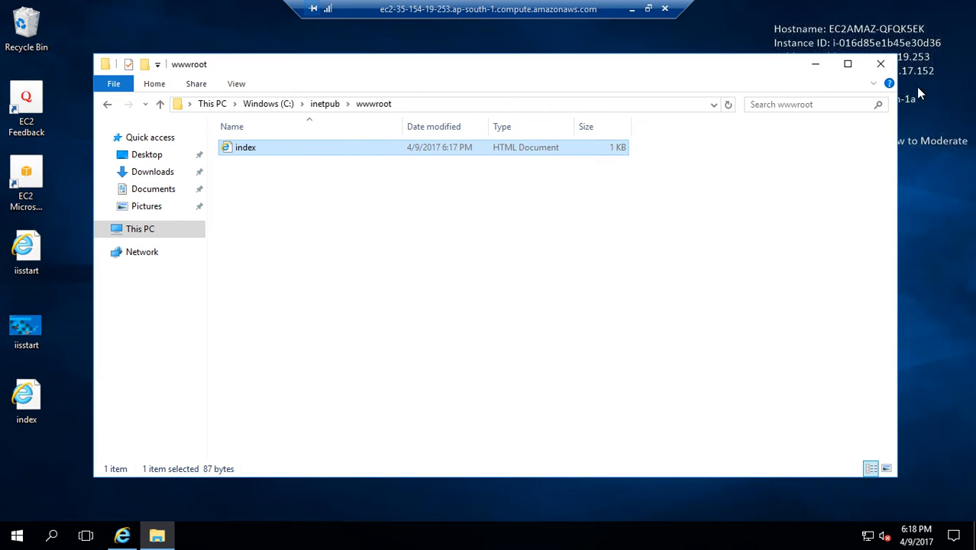
click(881, 64)
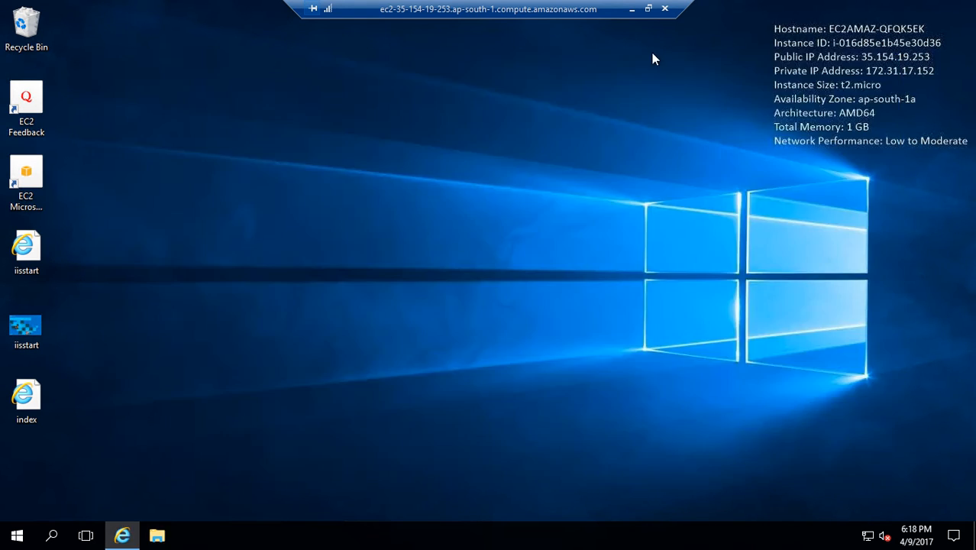
click(632, 9)
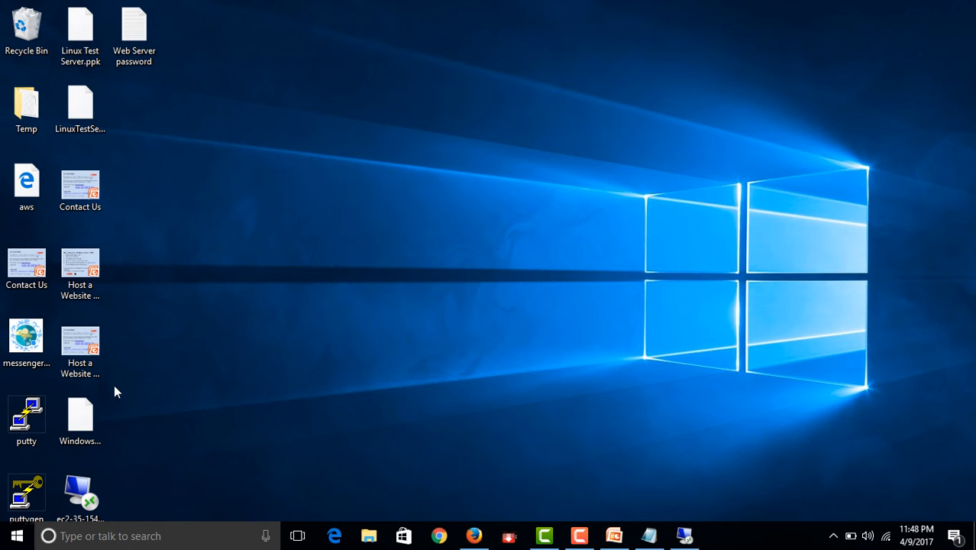
- Bring up the PowerPoint slide listing the website hosting steps, view it maximized, and minimize it
click(614, 535)
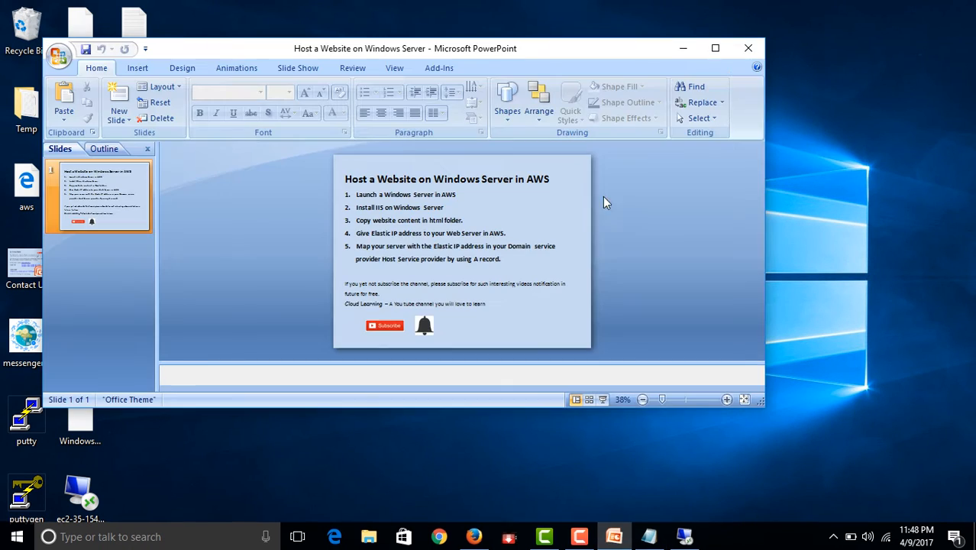
click(714, 48)
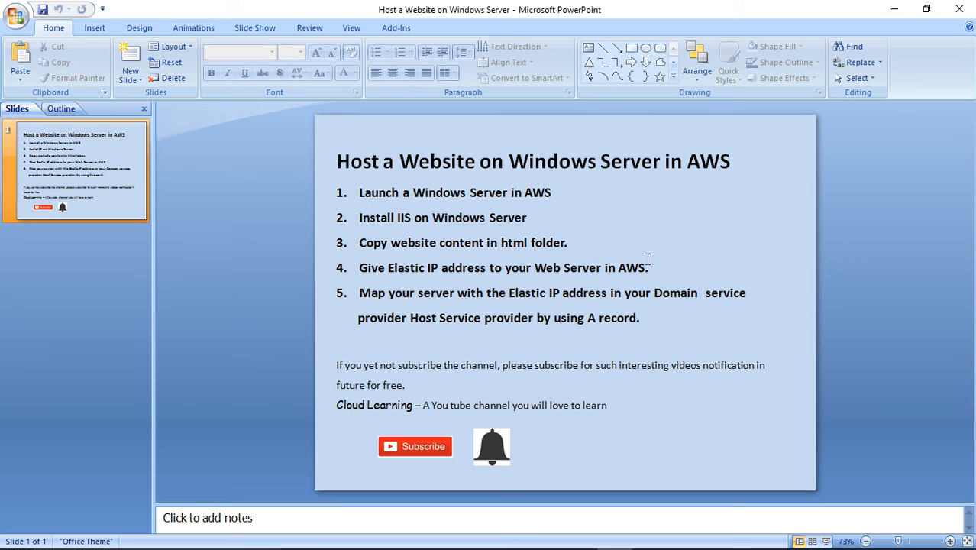
click(894, 9)
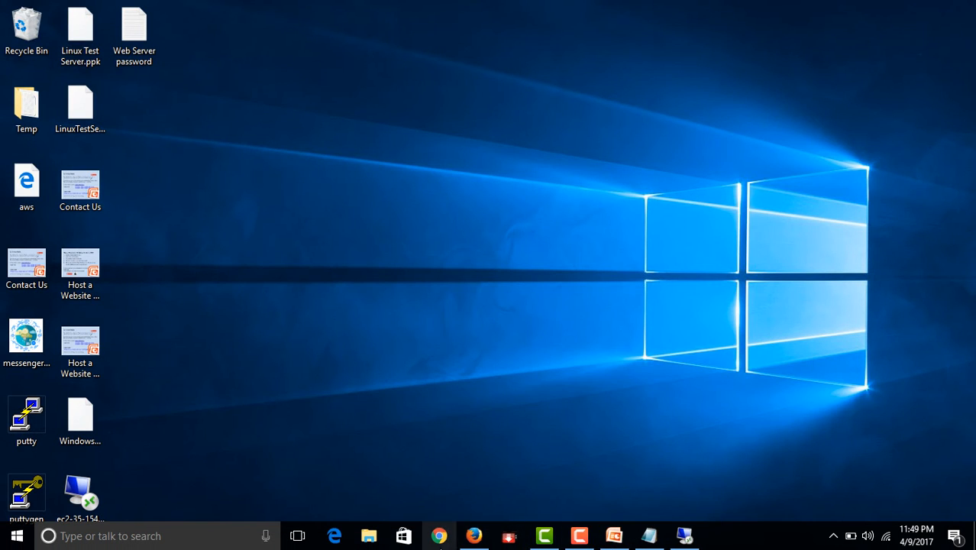
- Switch to the EC2 console in Firefox and copy the running instance's IPv4 public IP
click(473, 536)
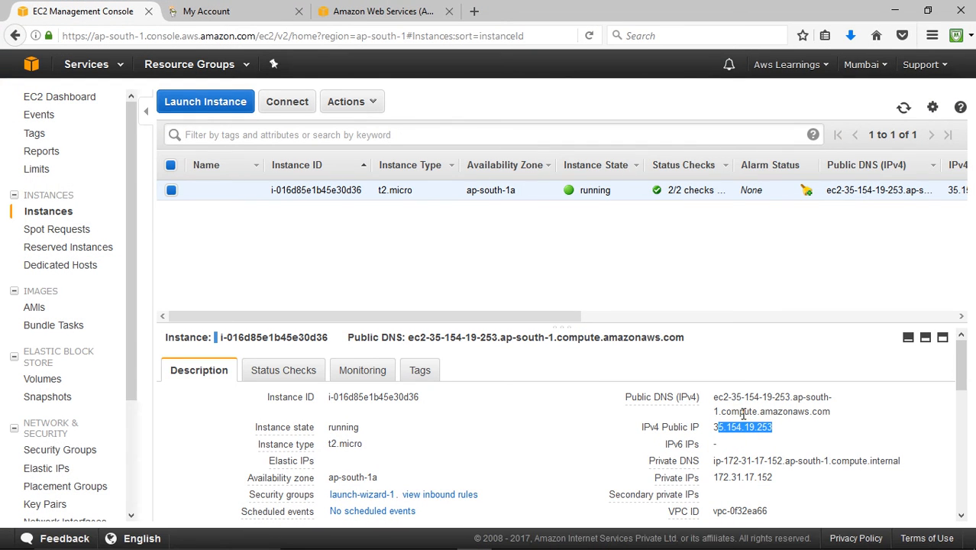
click(782, 436)
drag(716, 426, 774, 435)
right_click(761, 428)
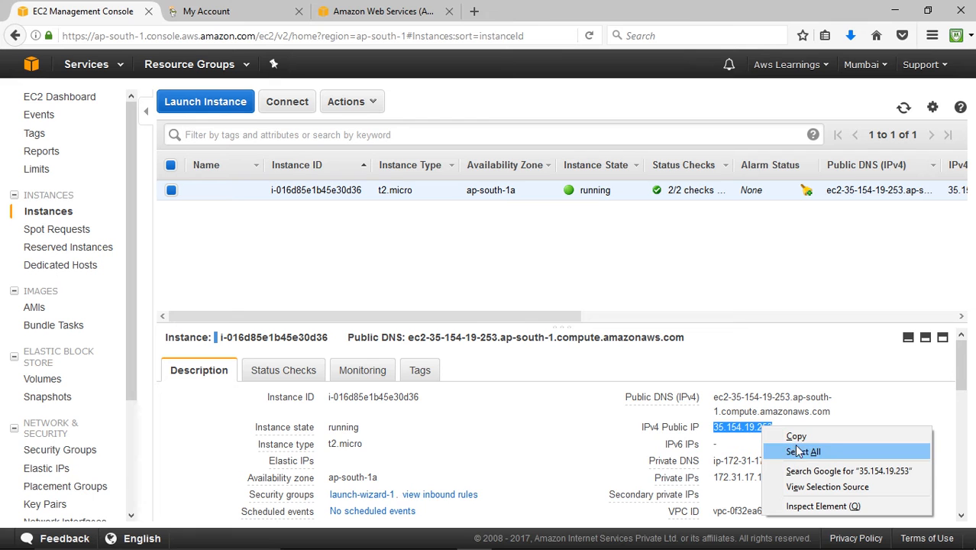
click(793, 436)
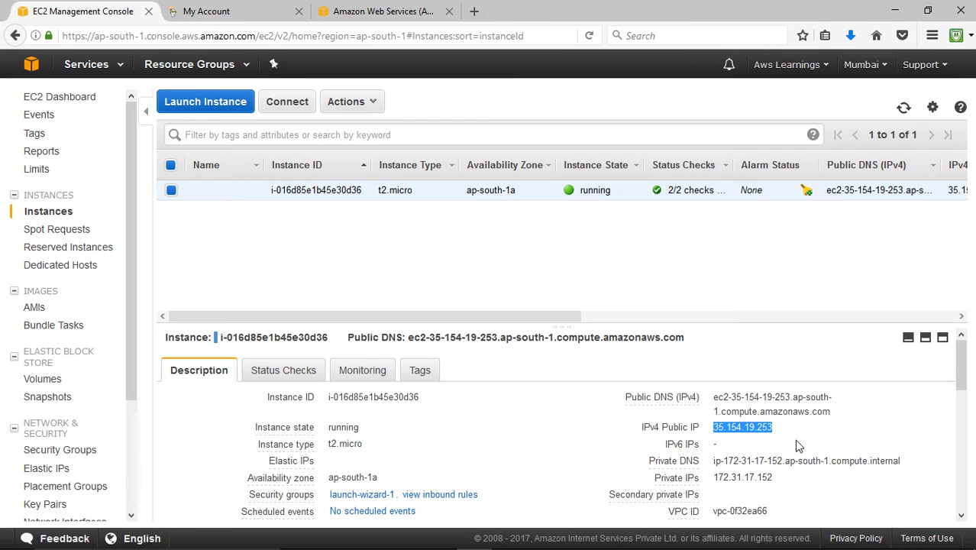
- Load 35.154.19.253 in a new browser tab and check the heading of the hosted page
click(473, 12)
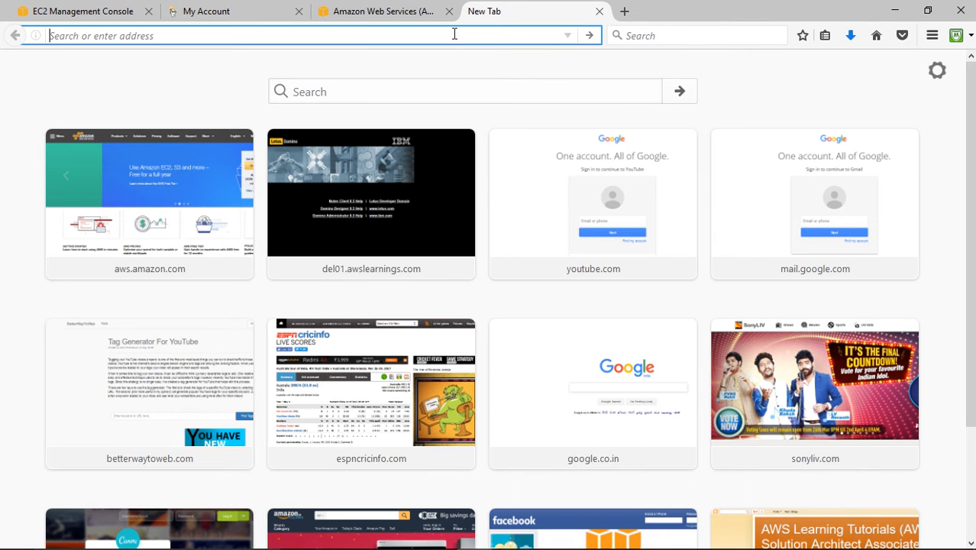
key(ctrl+v)
key(Return)
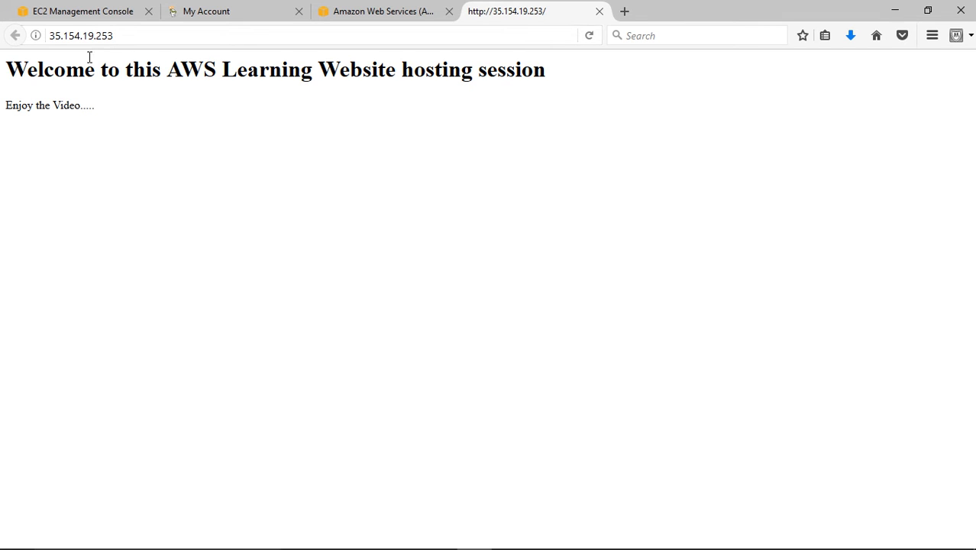
drag(6, 70, 599, 69)
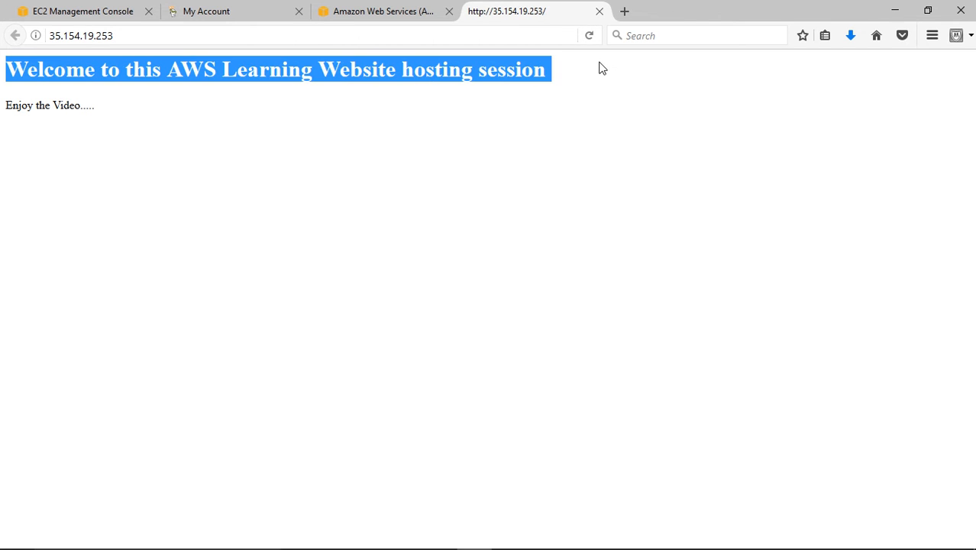
click(190, 115)
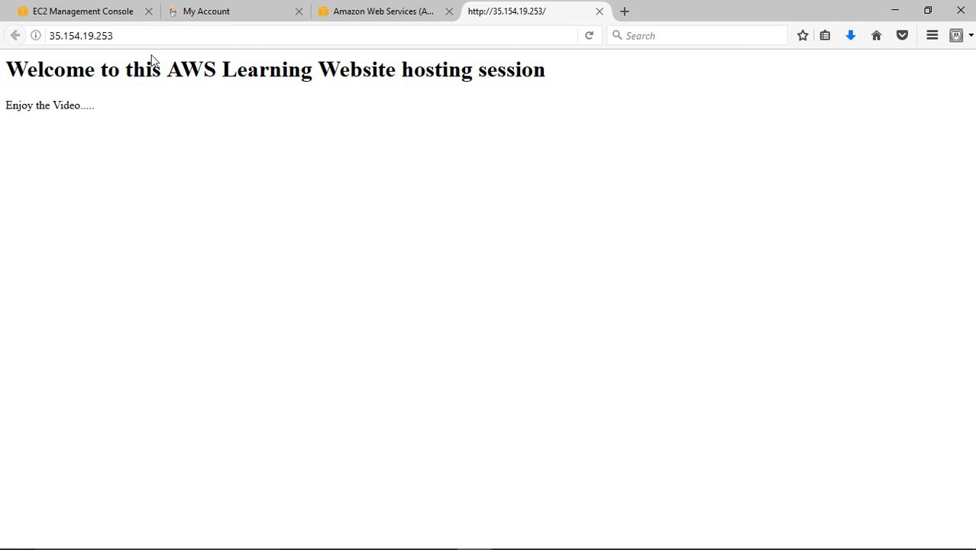
- Review the instance's IPv4 public IP in the EC2 console, then recheck the hosting steps slide in PowerPoint
click(85, 16)
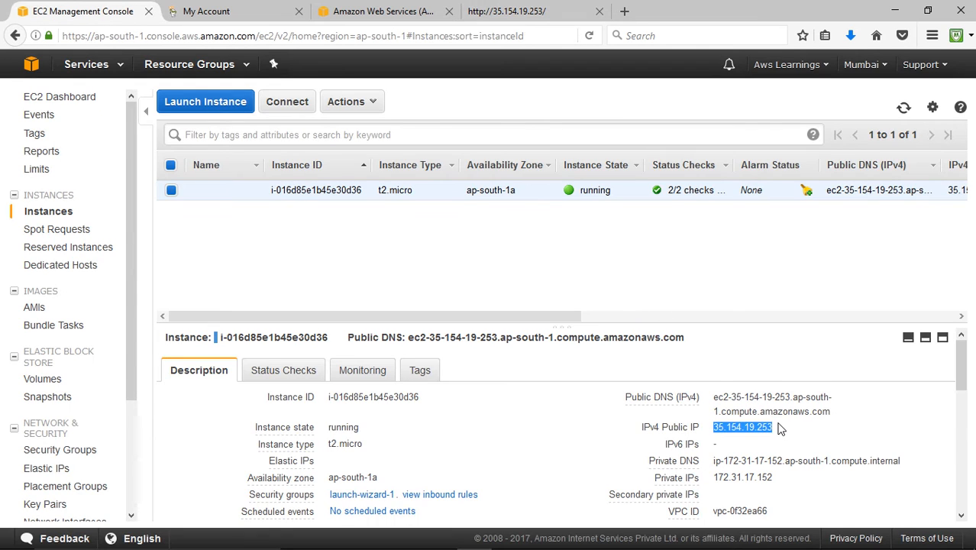
click(779, 429)
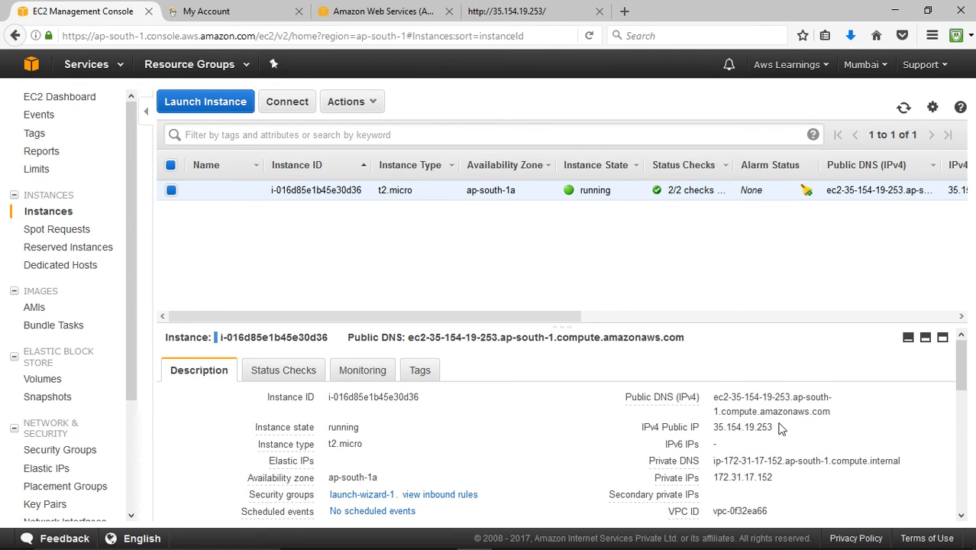
drag(770, 429, 715, 435)
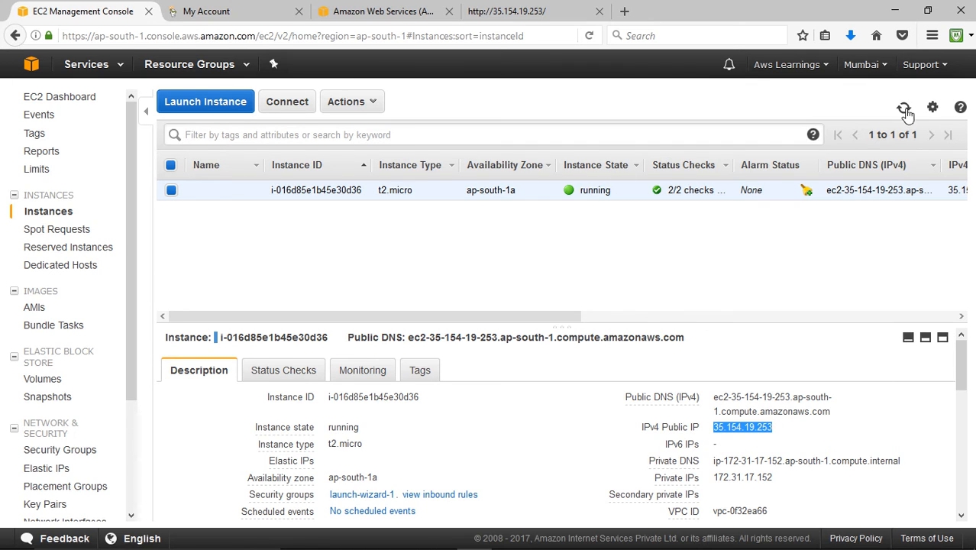
click(894, 10)
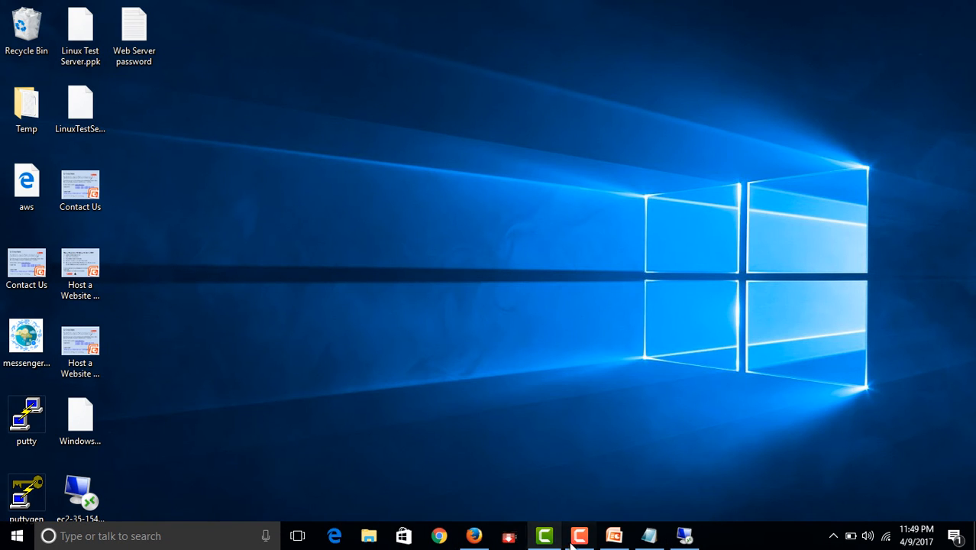
click(614, 537)
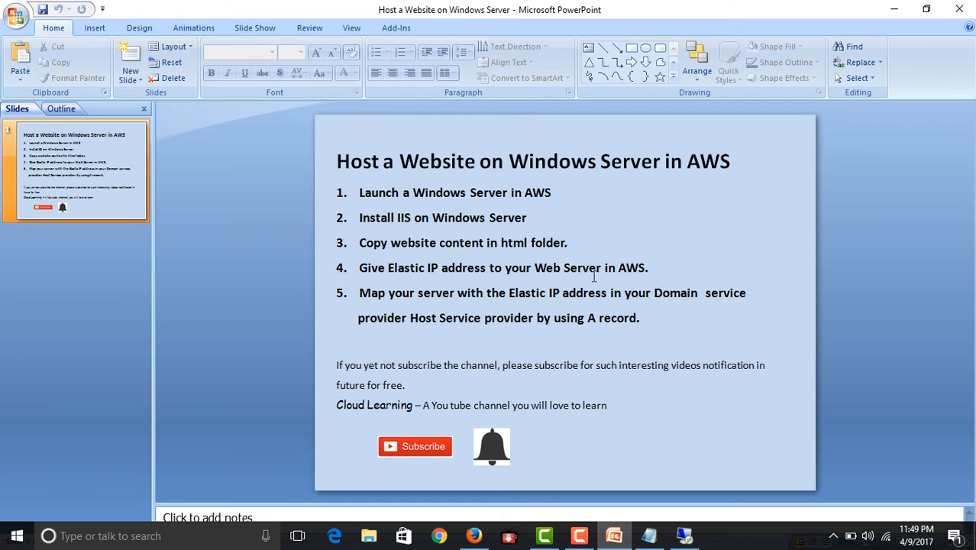
click(894, 8)
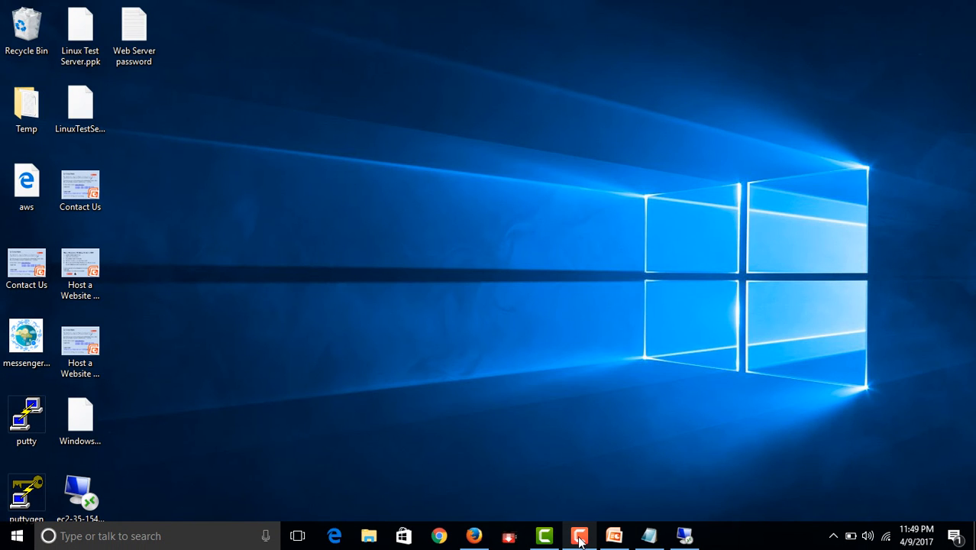
- Return to the EC2 console in Firefox and allocate a new Elastic IP address
click(473, 535)
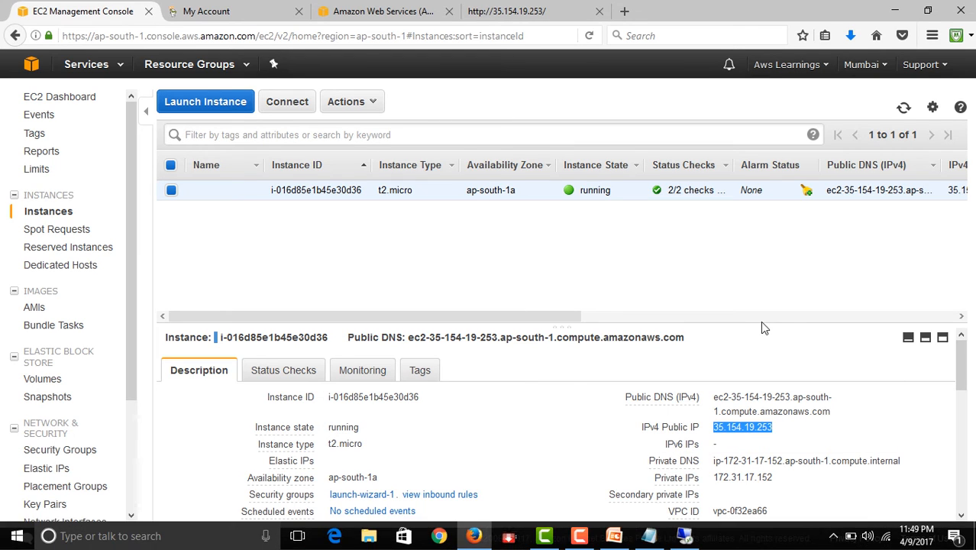
click(809, 436)
scroll(809, 432, down, 3)
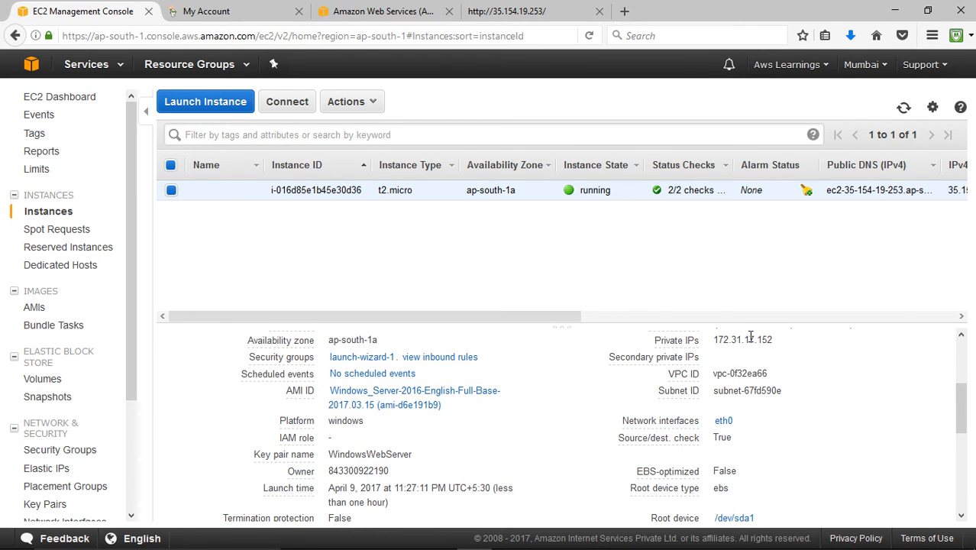
click(47, 474)
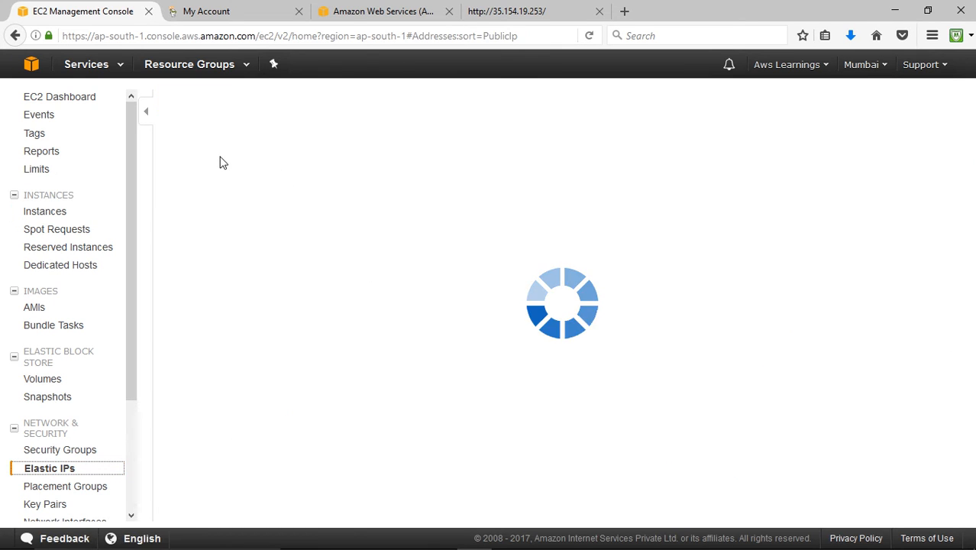
click(206, 105)
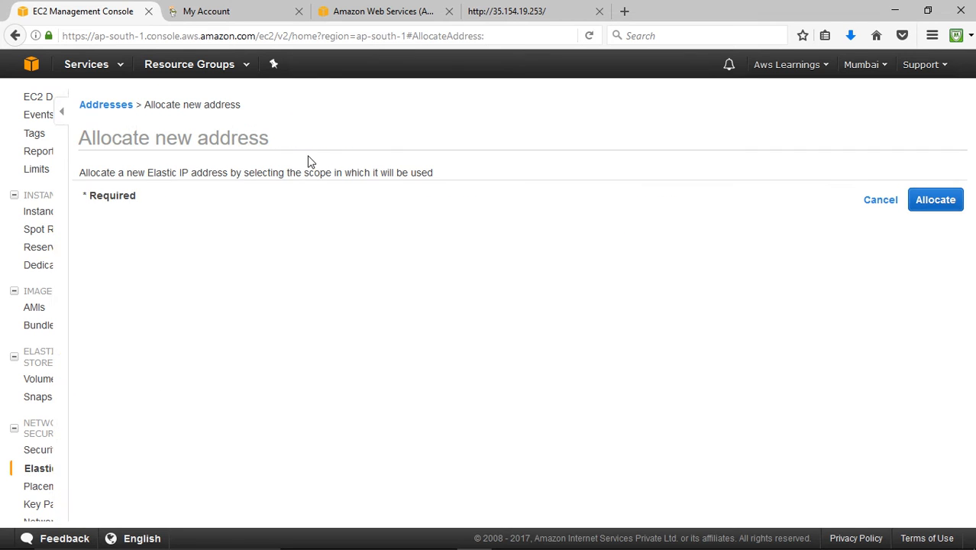
click(897, 201)
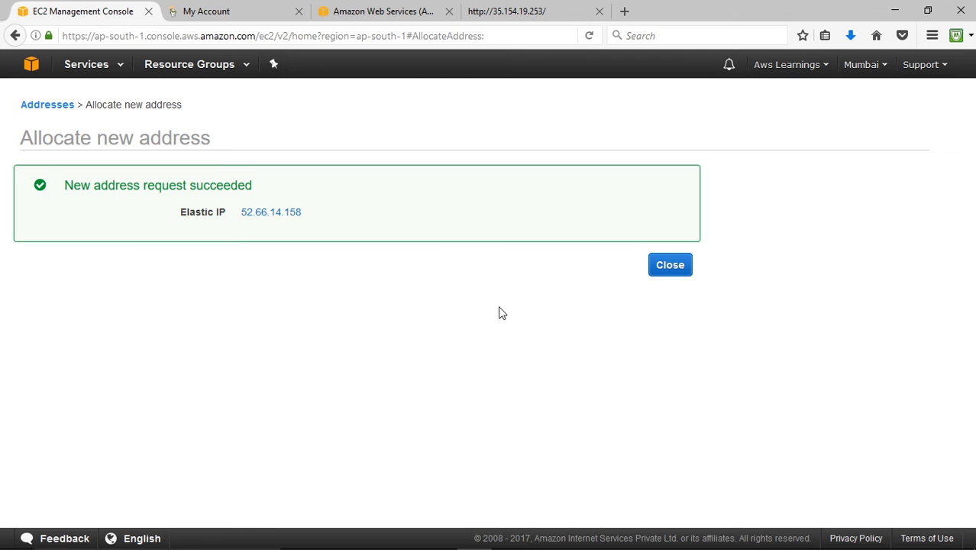
click(677, 270)
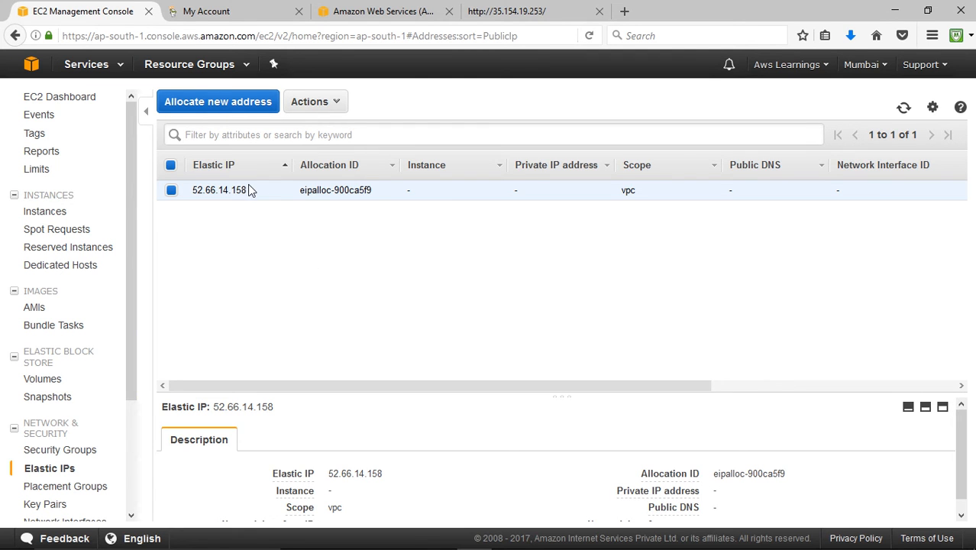
- Associate Elastic IP 52.66.14.158 with the running instance i-016d85e1b45e30d36
right_click(249, 189)
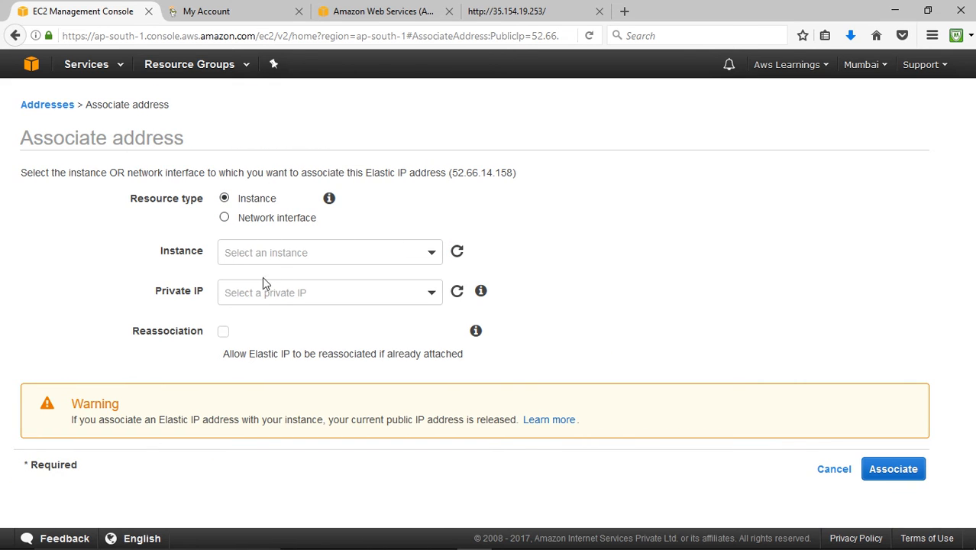
click(255, 252)
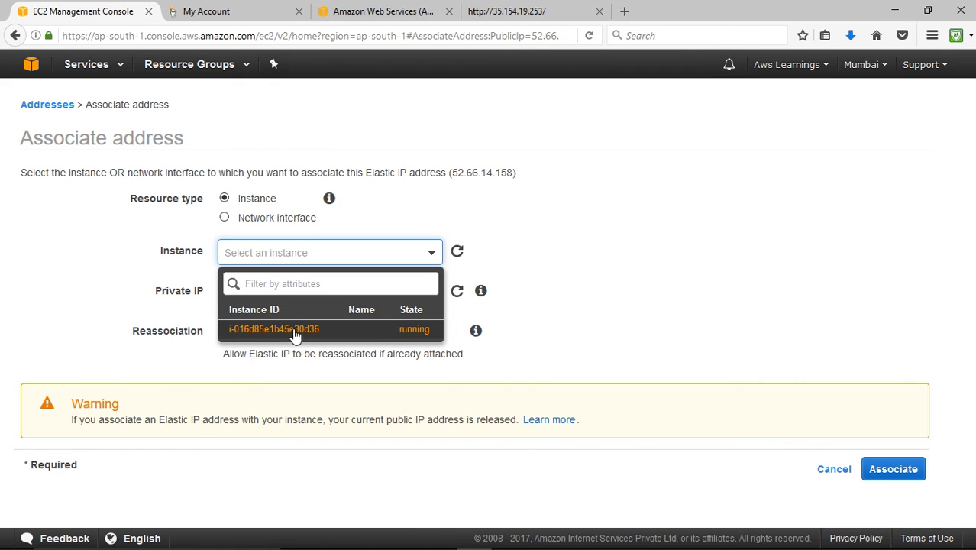
click(296, 330)
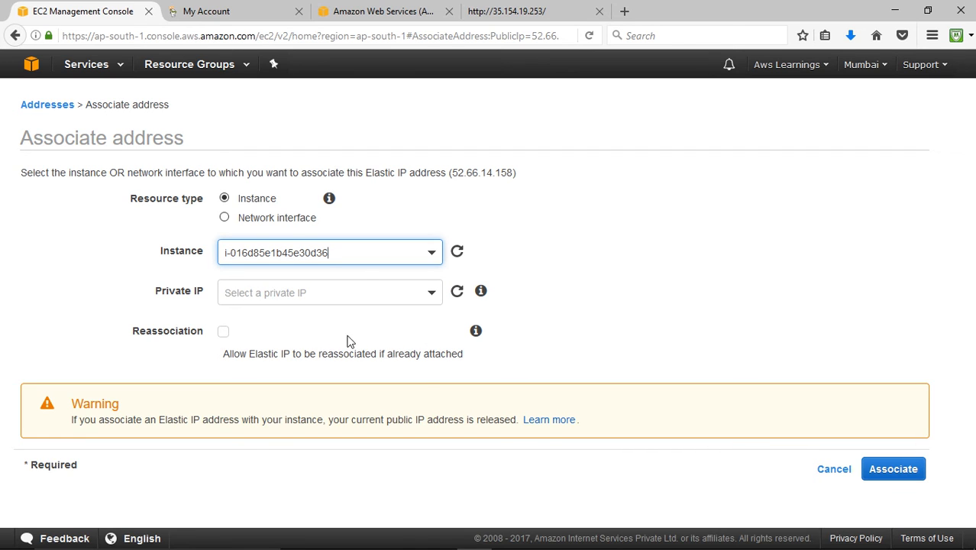
click(897, 469)
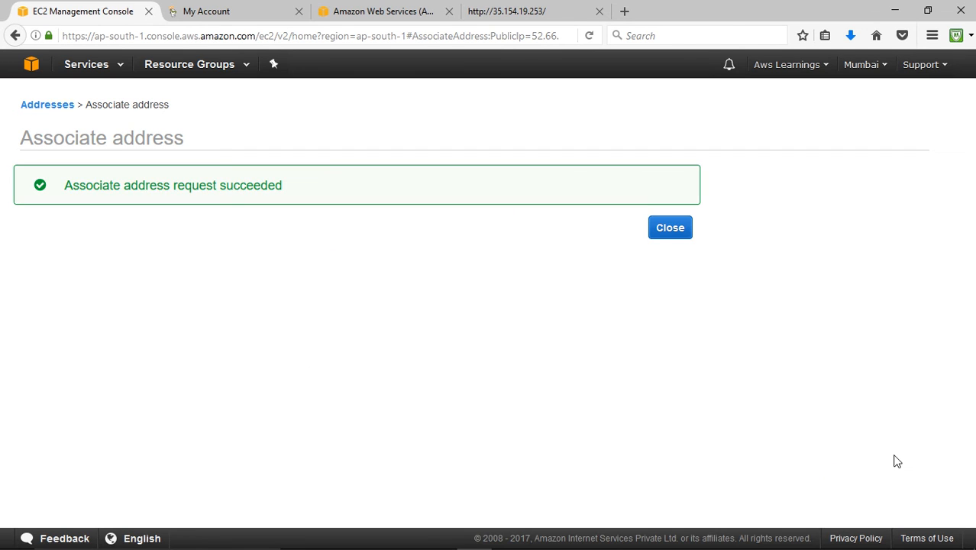
- Go to the EC2 service page from the AWS services history
click(86, 64)
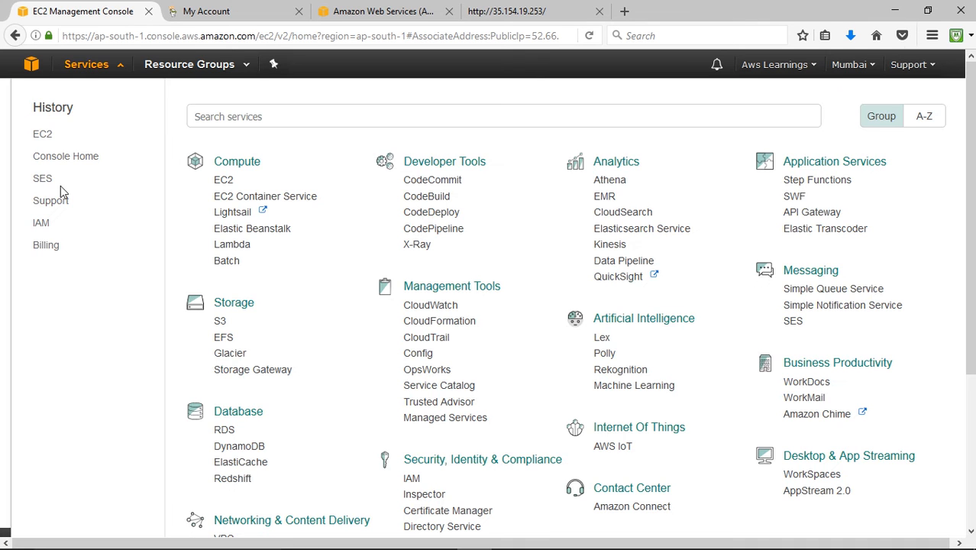
click(42, 134)
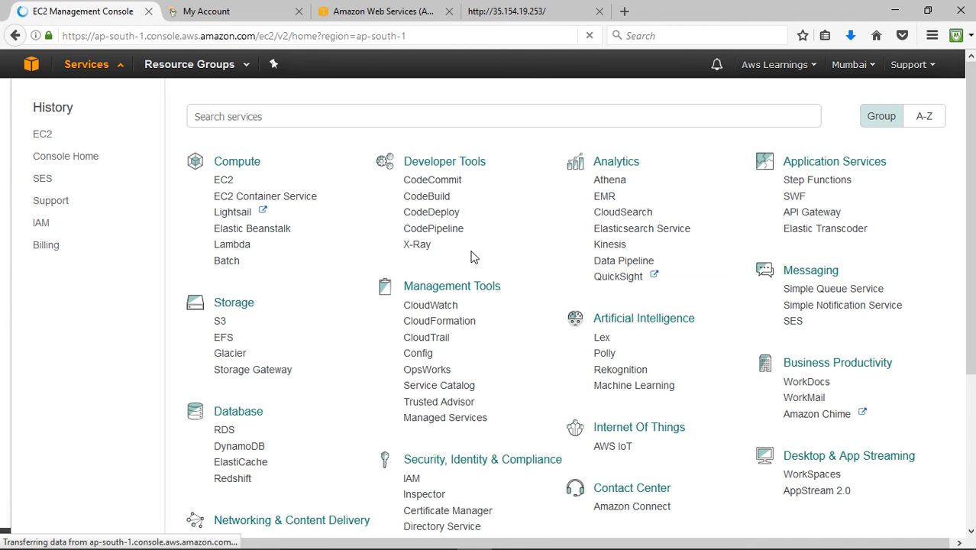
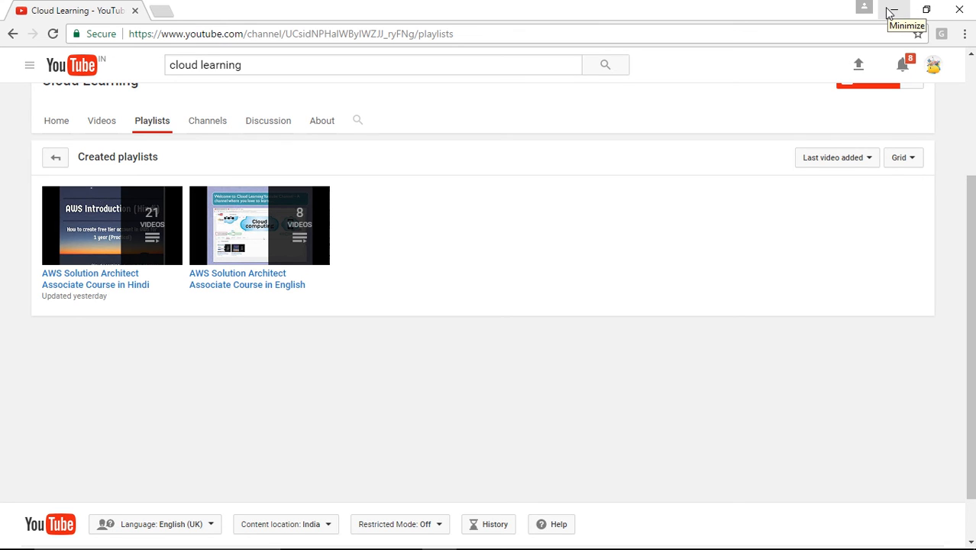
- Leave the YouTube playlists, return to Firefox and reload the hosted website at the old address 35.154.19.253
scroll(805, 210, up, 3)
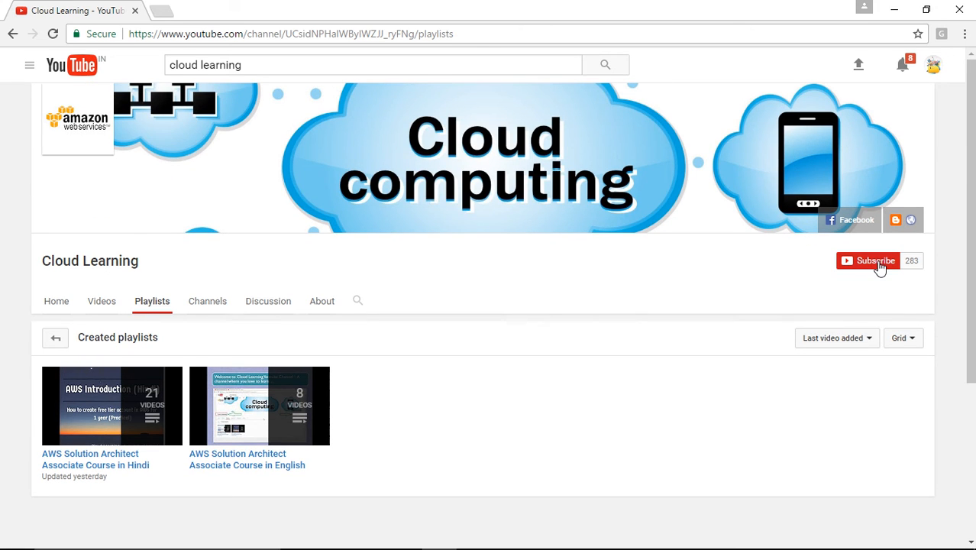
click(894, 10)
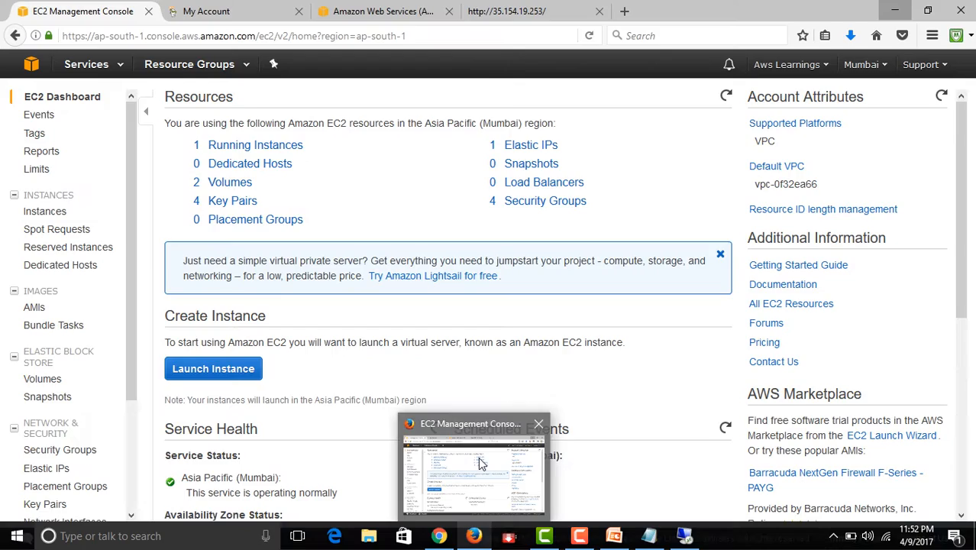
click(481, 468)
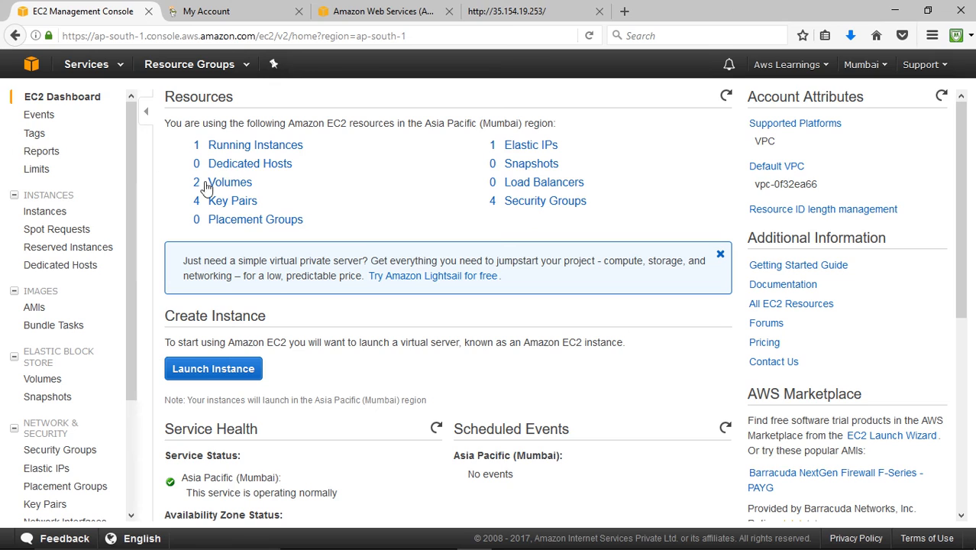
click(500, 13)
click(164, 35)
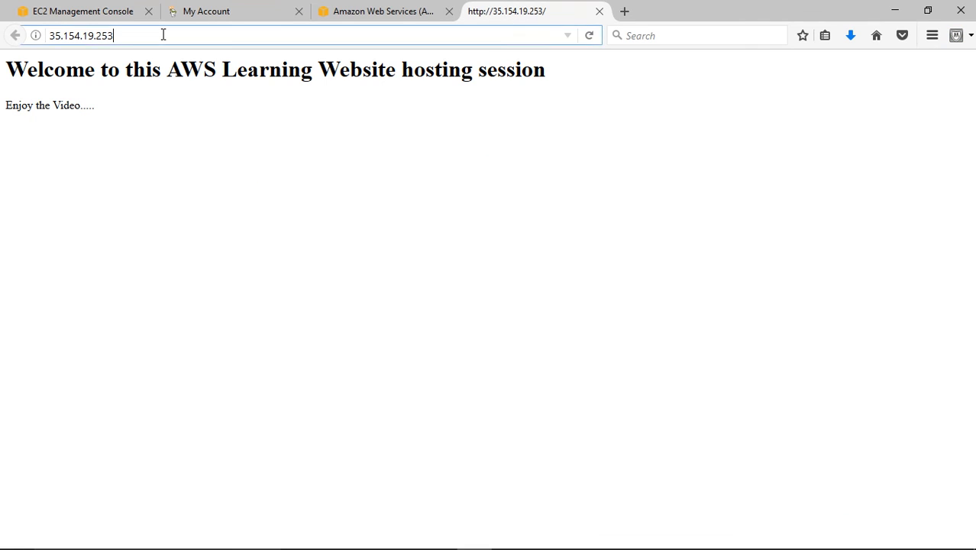
key(Return)
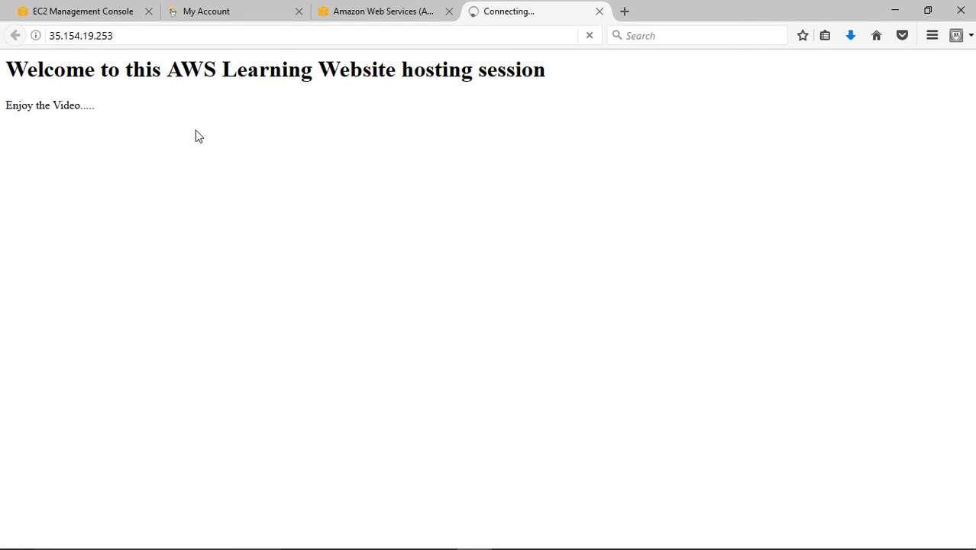
click(128, 35)
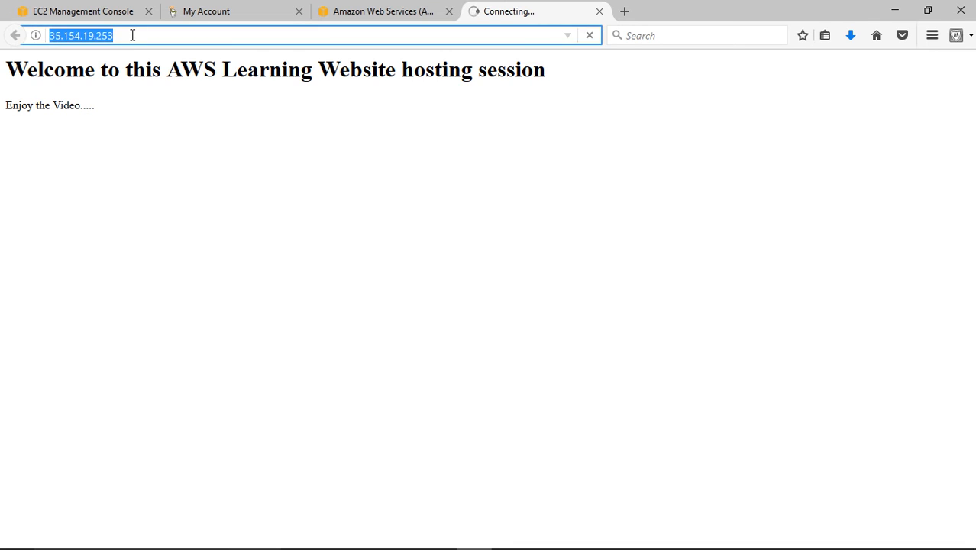
- Show the running instances in the EC2 console and copy the instance's IPv4 public IP
click(92, 11)
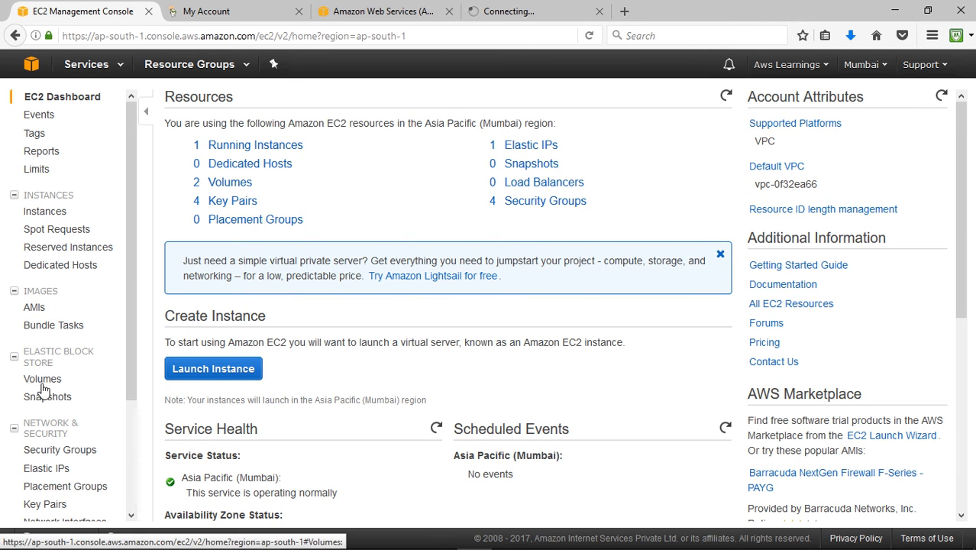
click(255, 147)
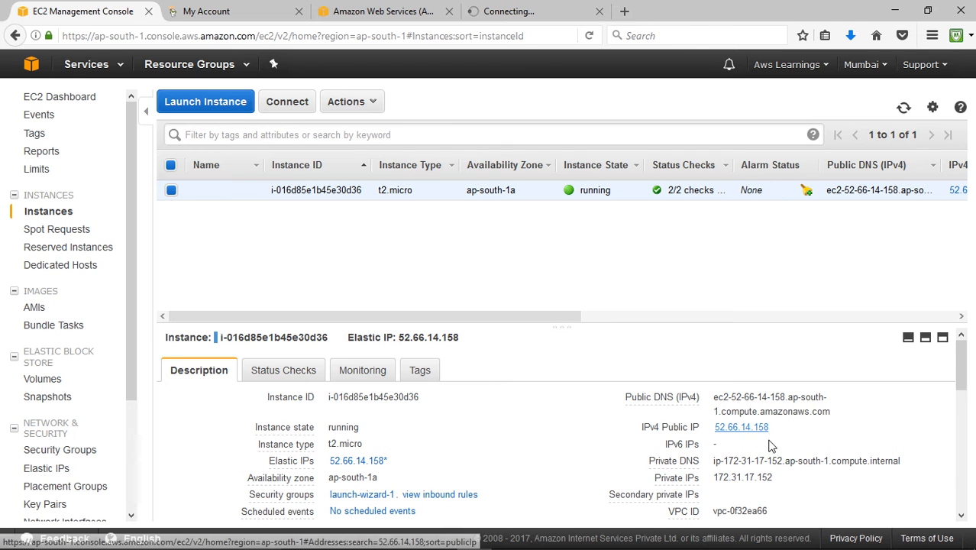
mouse_move(309, 477)
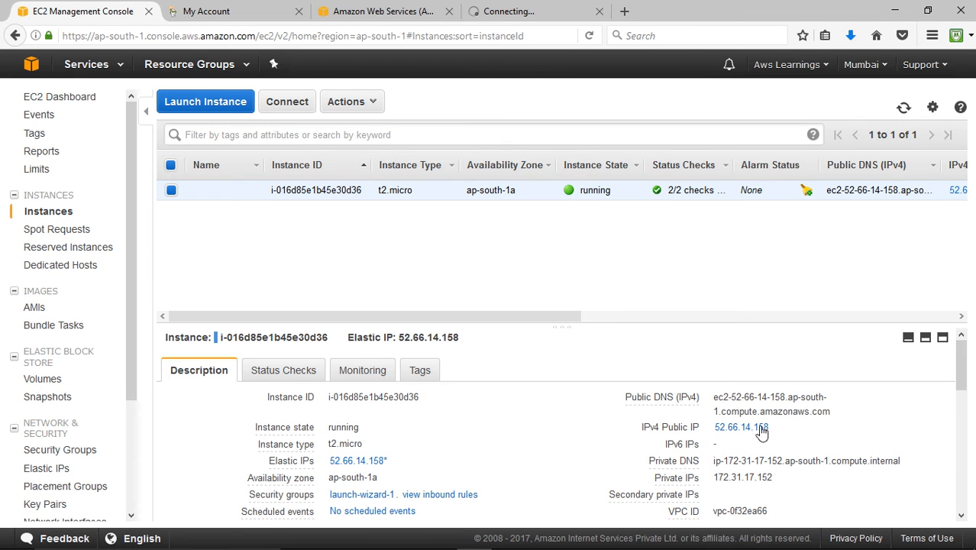
drag(761, 432, 719, 433)
key(ctrl+c)
- Close the old website tab and load the site at 52.66.14.158 in a new one
click(529, 10)
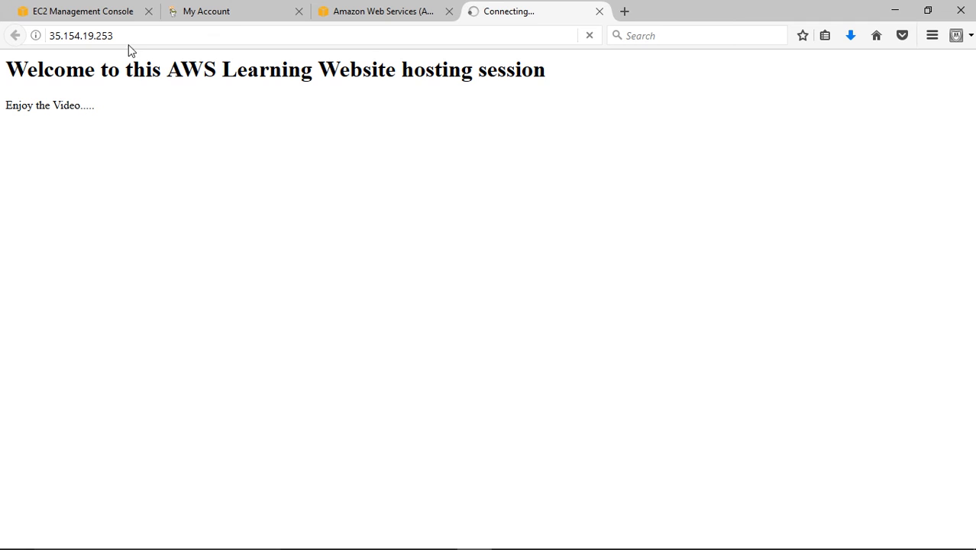
click(127, 35)
drag(126, 33, 35, 27)
click(600, 12)
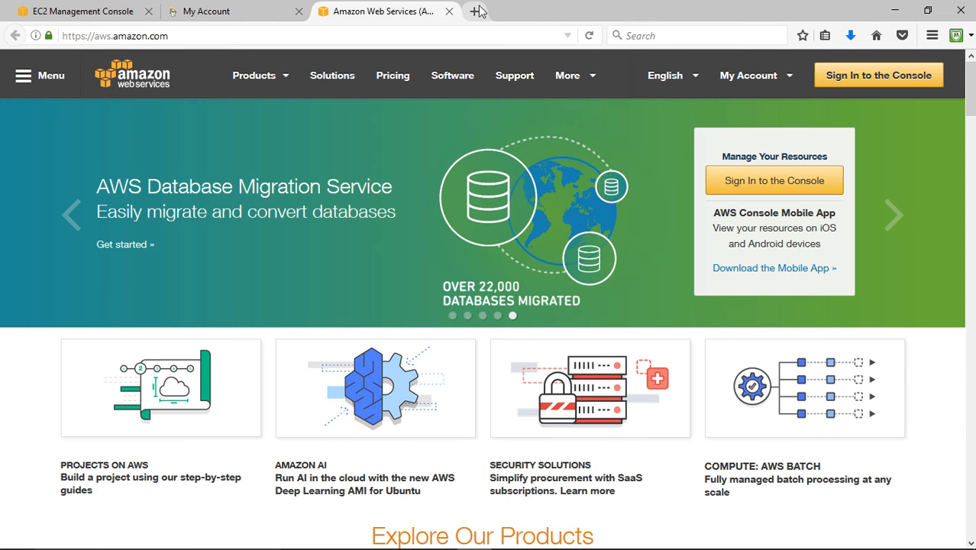
click(479, 11)
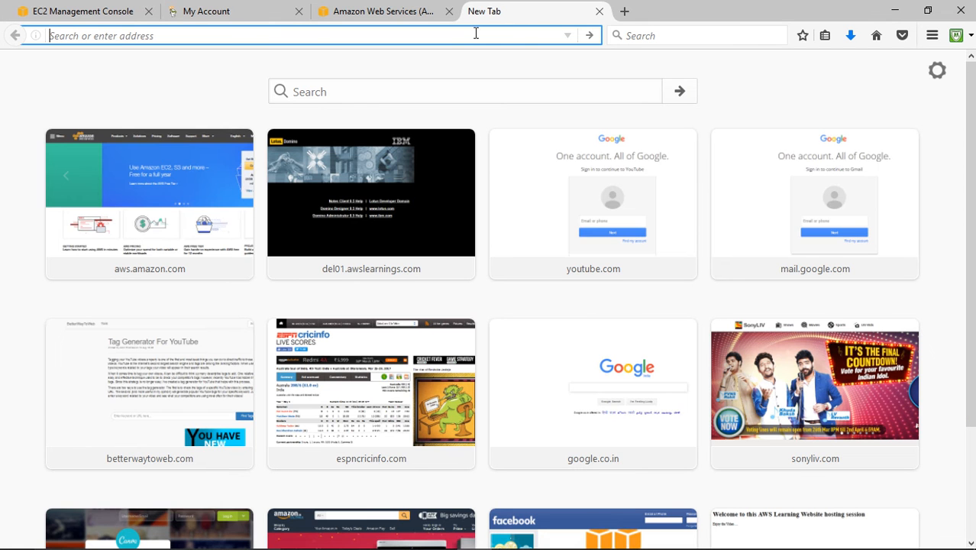
key(ctrl+v)
key(Return)
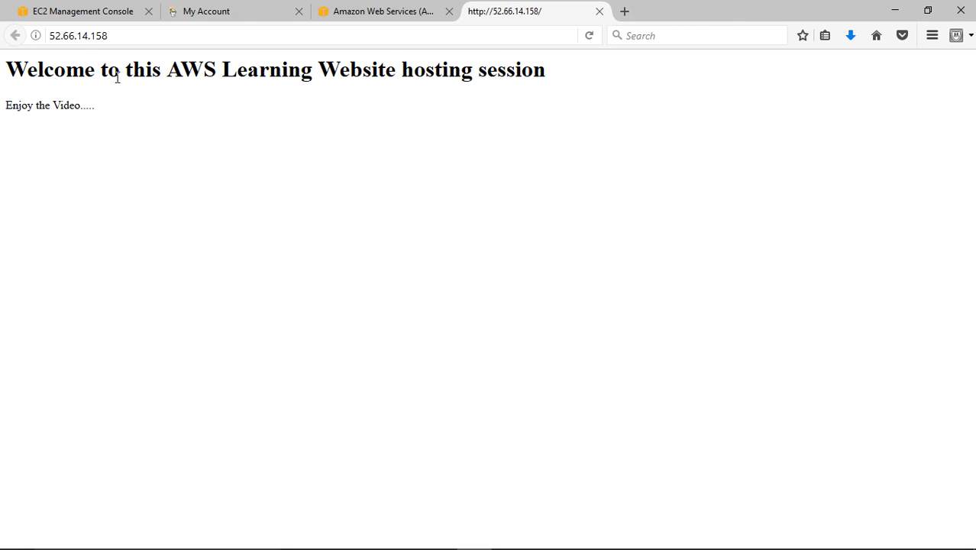
- Go to the GoDaddy account's domain manager and open DNS management for awslearnings.in
click(242, 15)
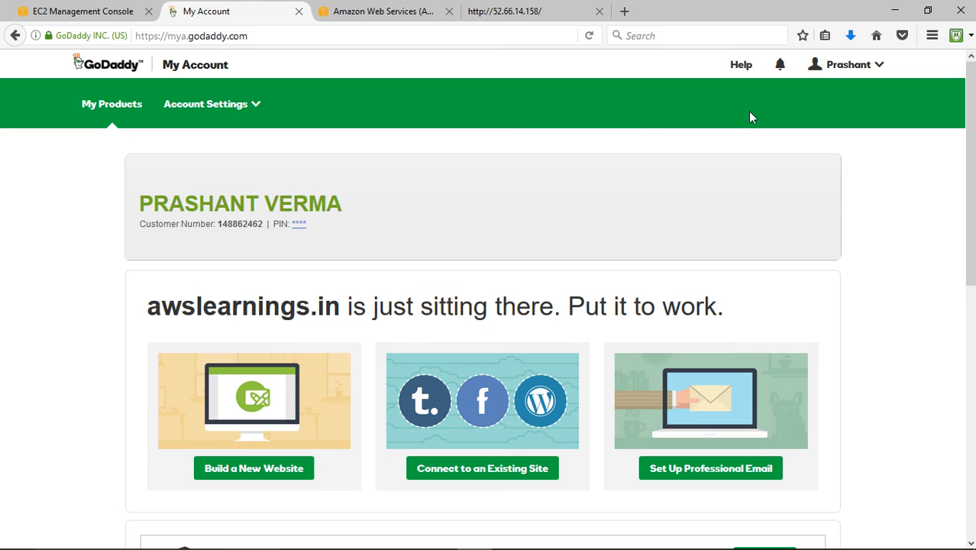
scroll(500, 201, down, 2)
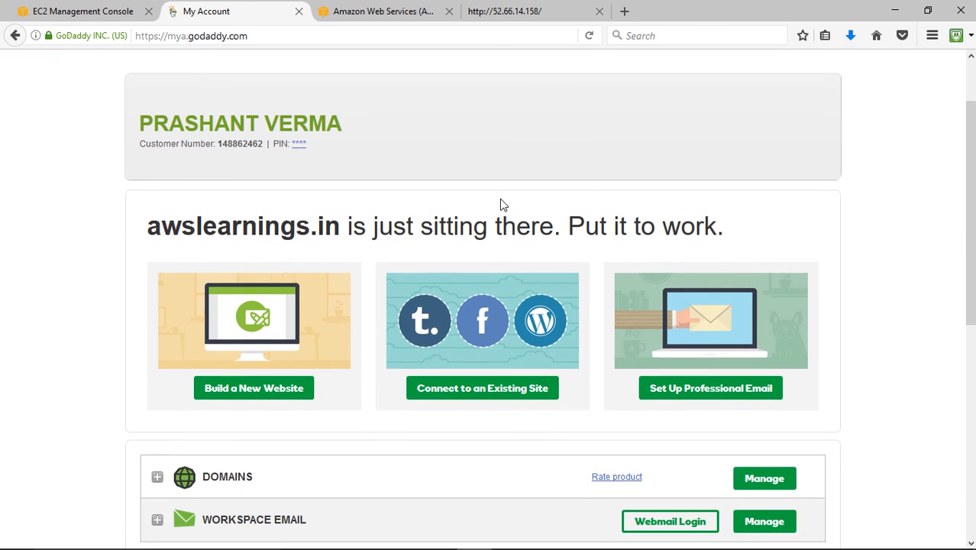
scroll(500, 201, up, 2)
scroll(516, 191, down, 5)
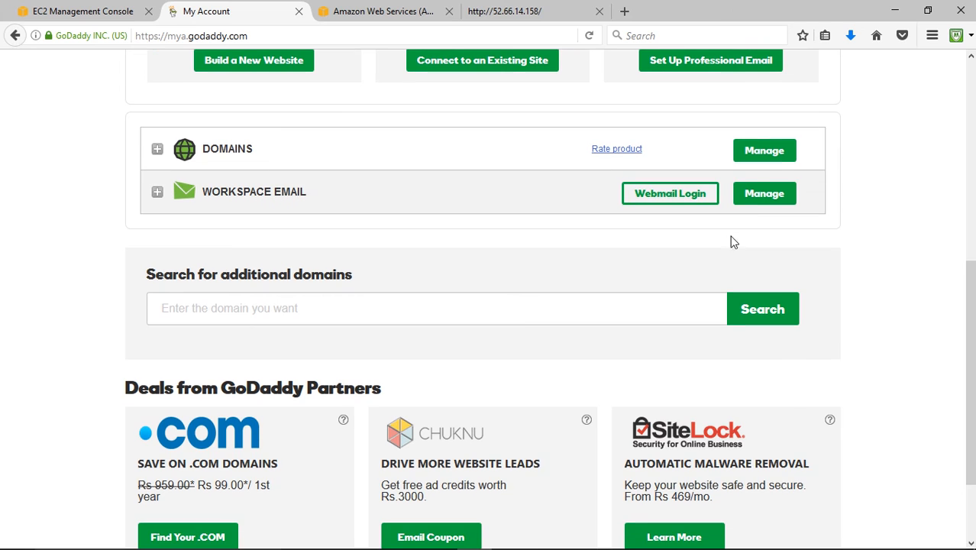
click(760, 155)
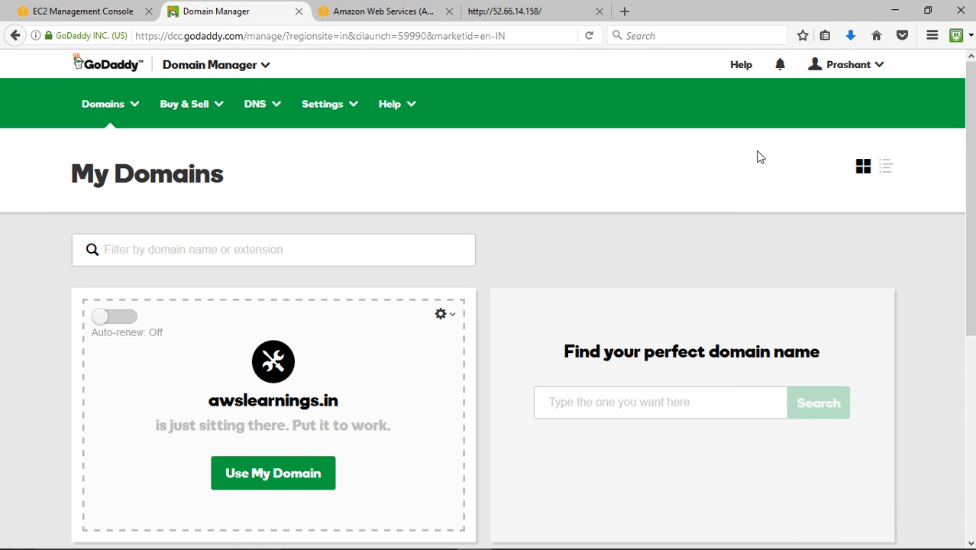
click(438, 319)
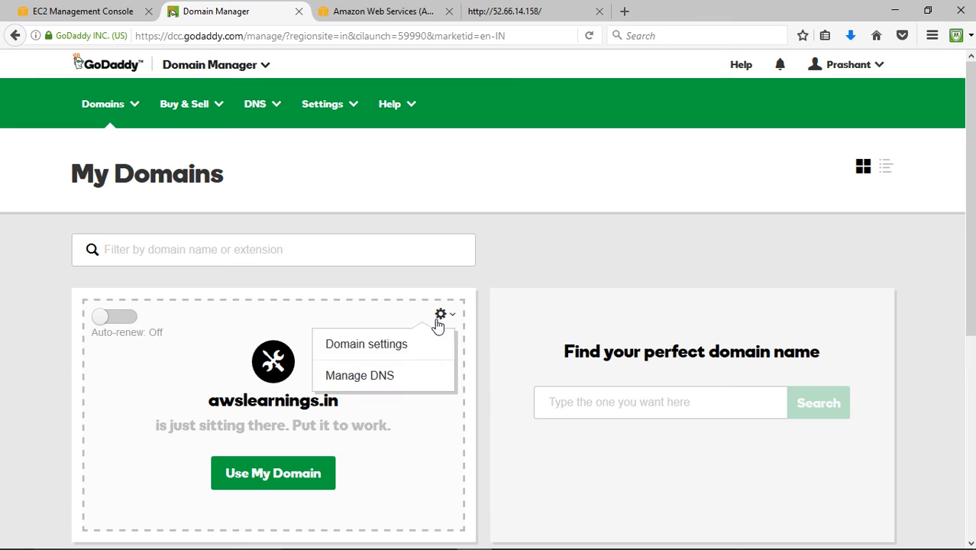
click(382, 378)
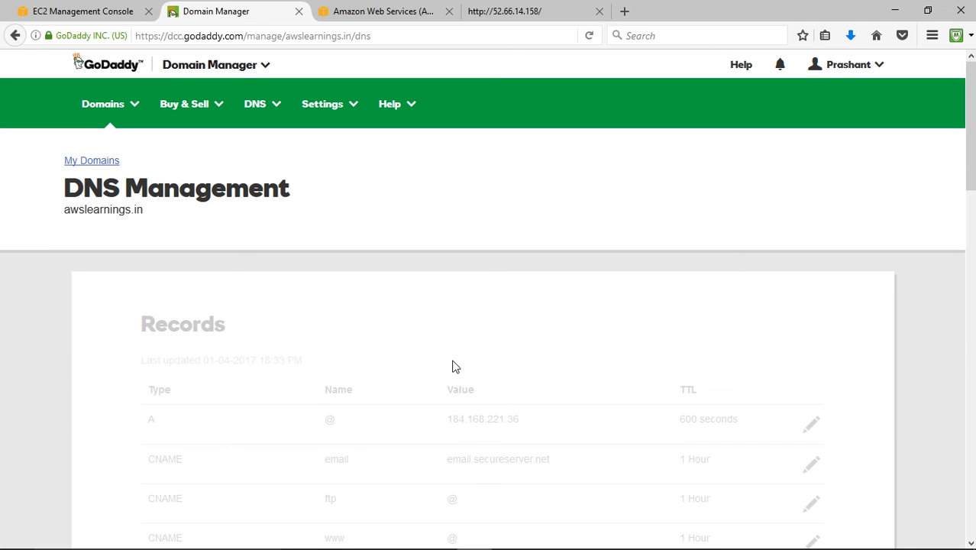
- Point the domain's @ A record to the Elastic IP 52.66.14.158, copied from the EC2 console, and save the record
scroll(574, 383, down, 3)
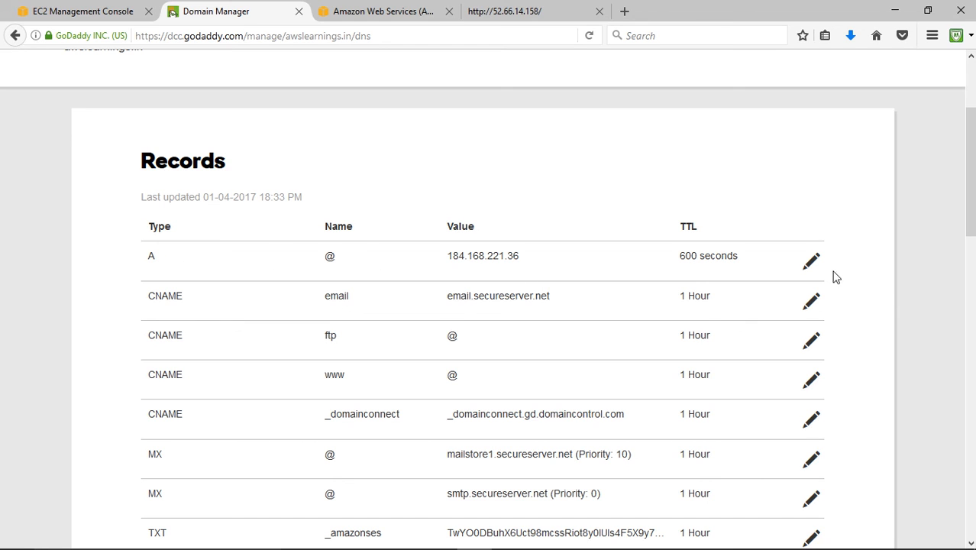
click(760, 274)
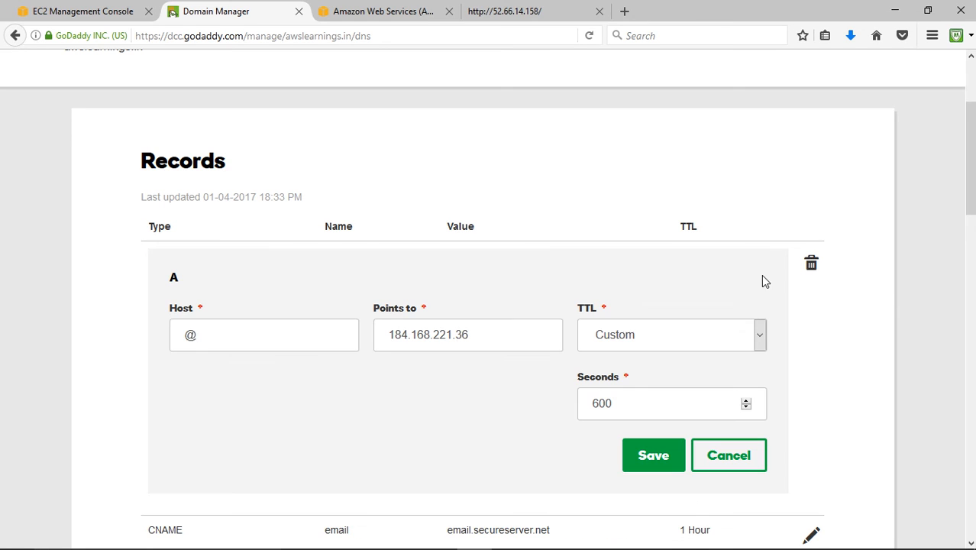
click(70, 15)
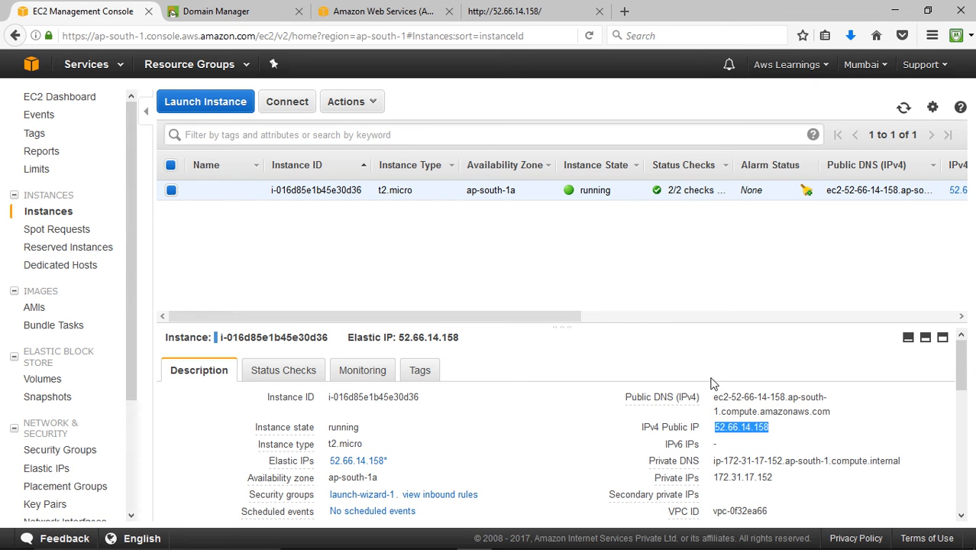
right_click(741, 426)
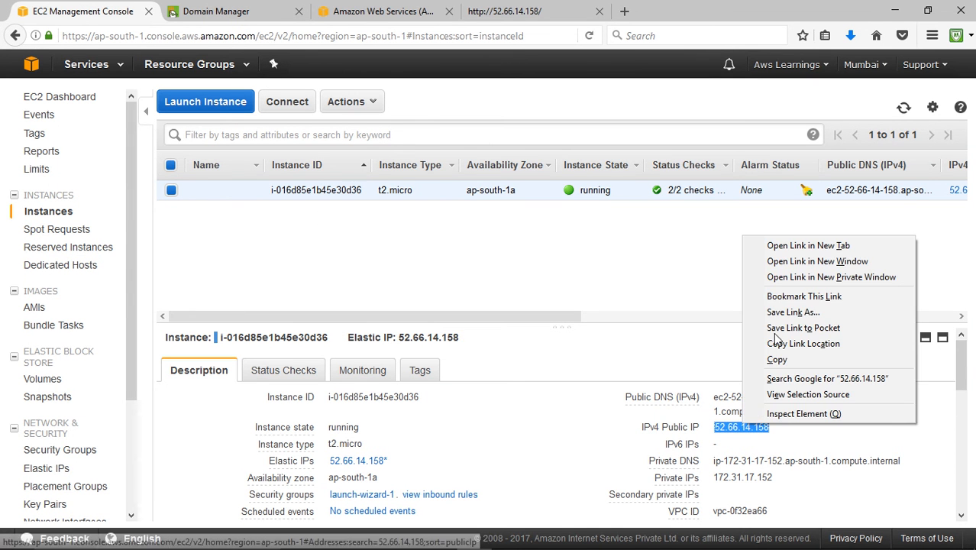
click(797, 360)
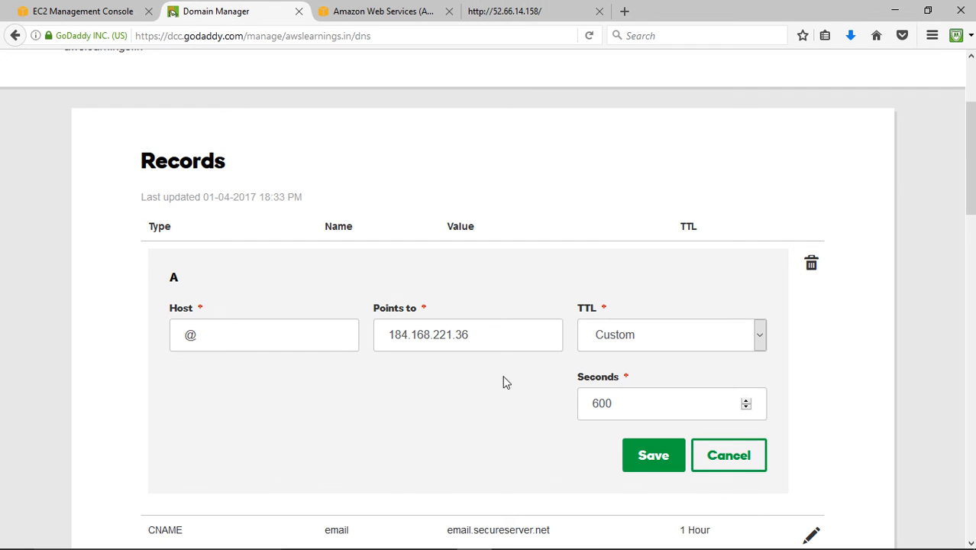
drag(486, 329, 283, 320)
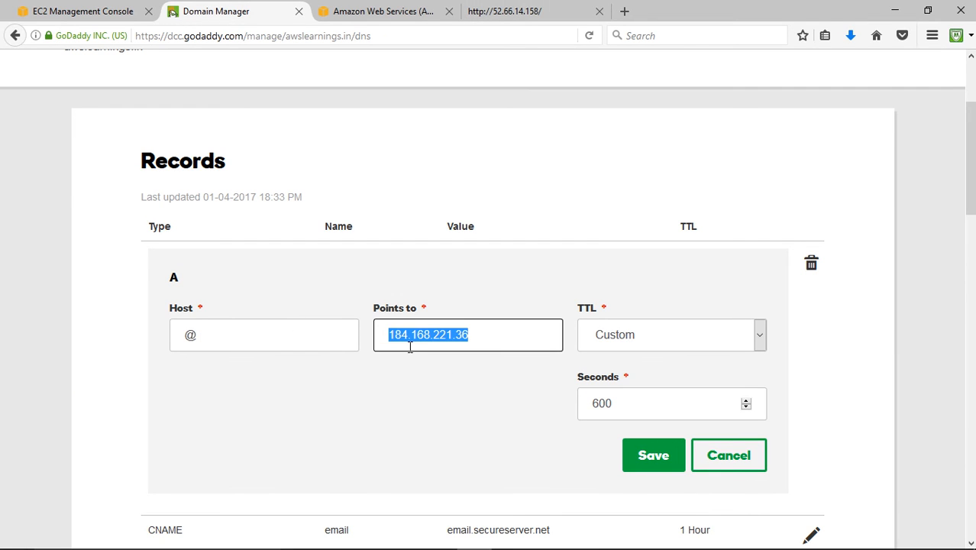
key(ctrl+v)
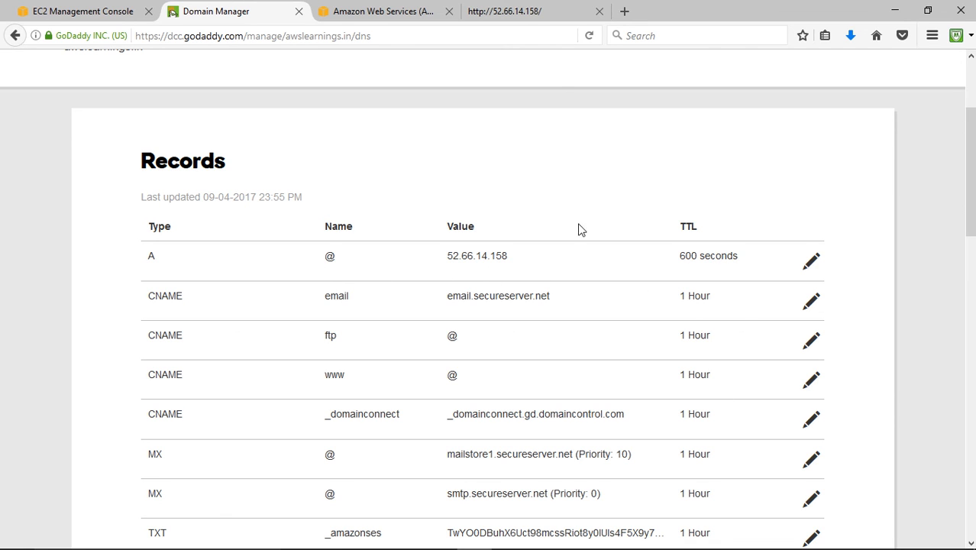
click(532, 19)
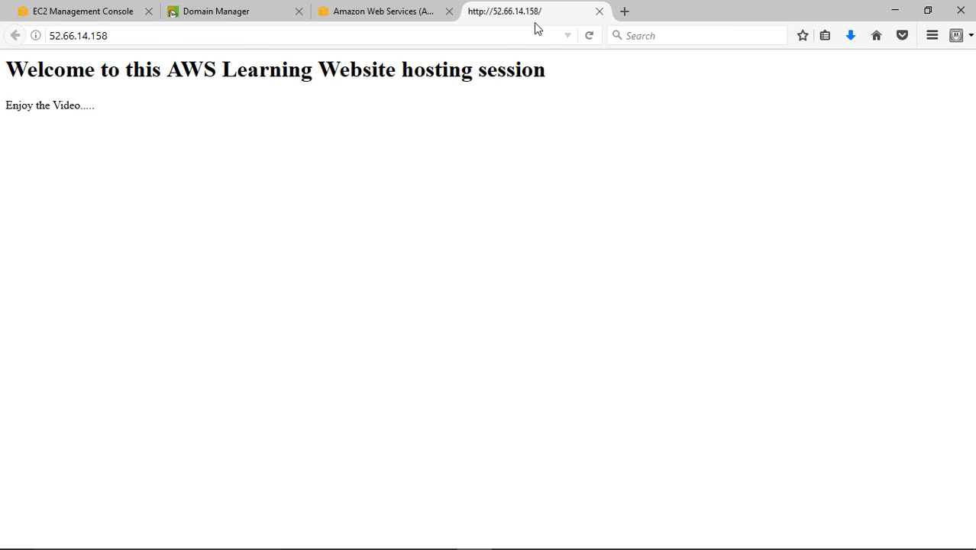
click(624, 12)
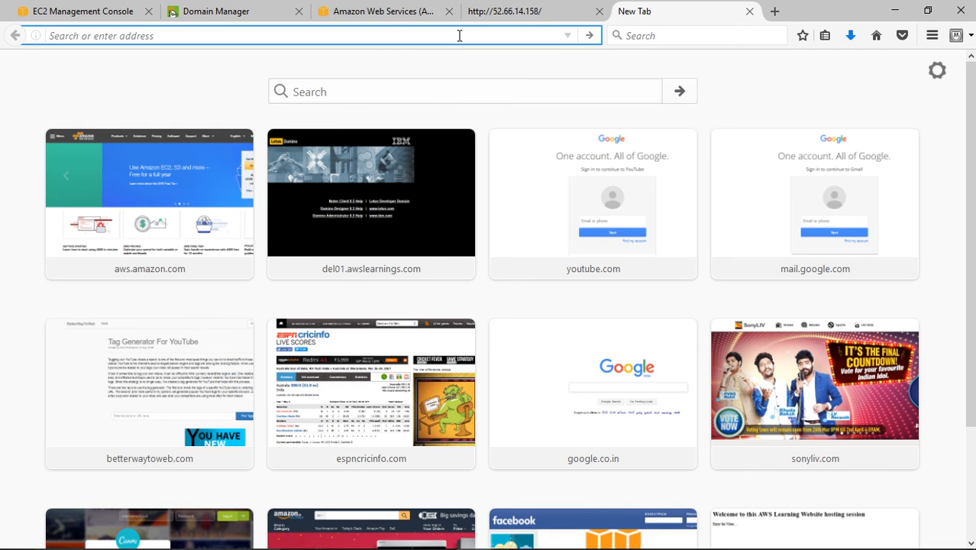
text(www.awslearn)
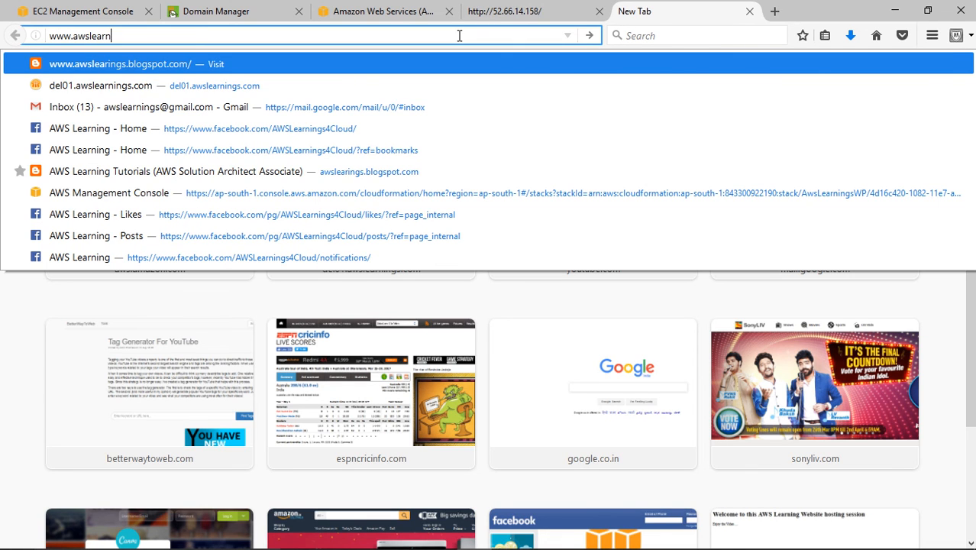
text(ing.in)
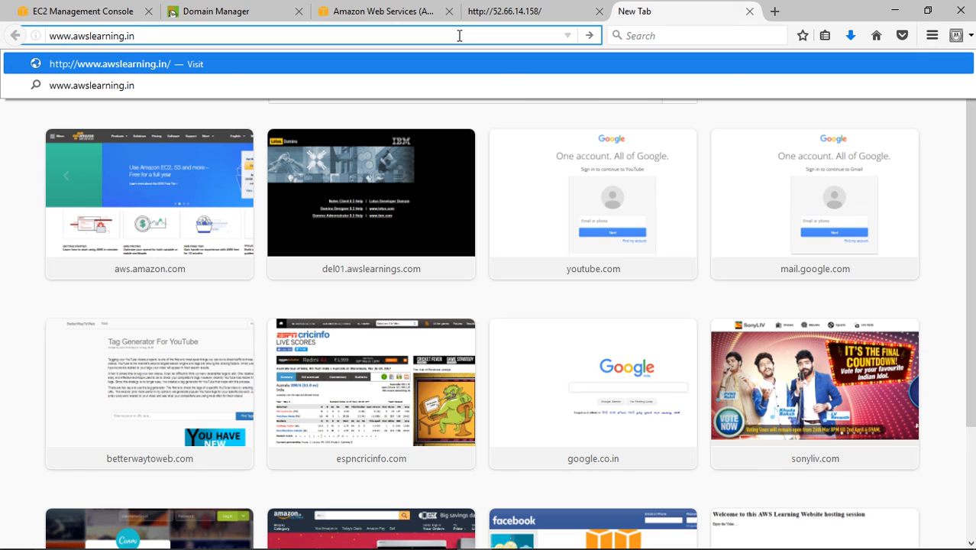
key(BackSpace)
key(BackSpace)
key(BackSpace)
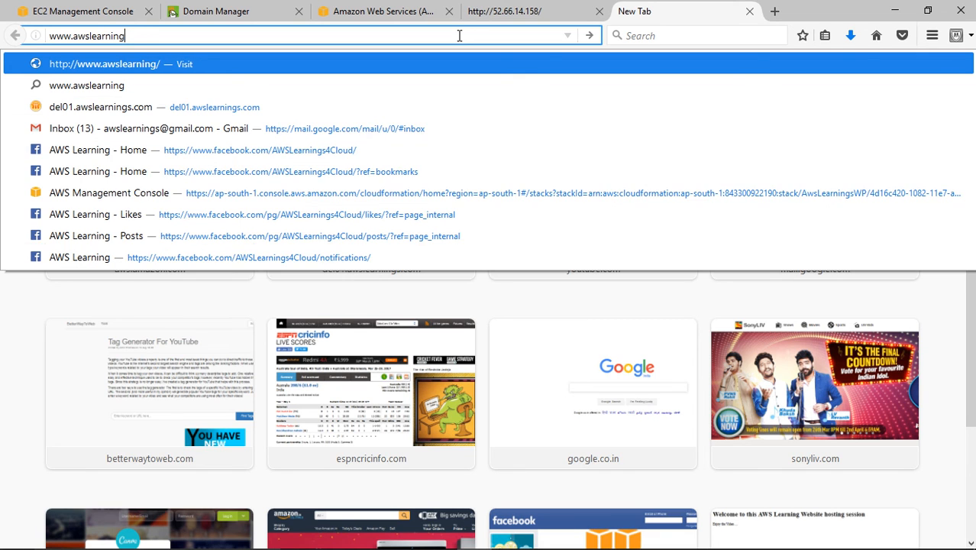
text(s.in)
key(Escape)
key(Return)
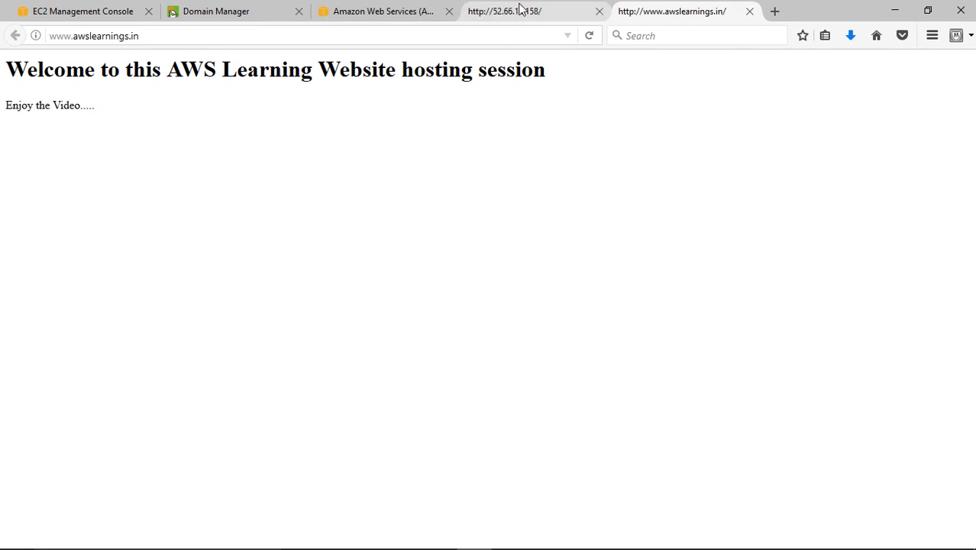
- Review the DNS records of awslearnings.in in GoDaddy, then return to the website opened by domain name
click(220, 10)
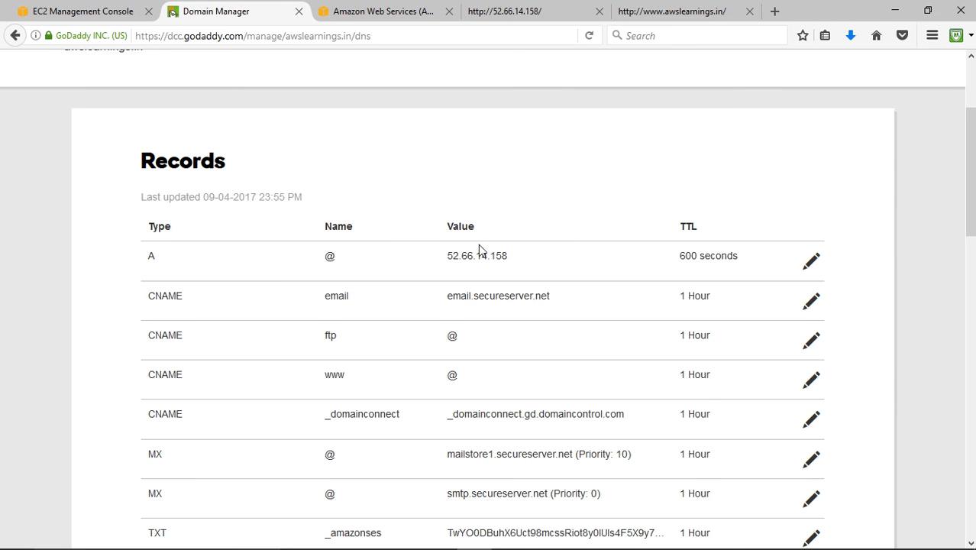
scroll(478, 245, up, 3)
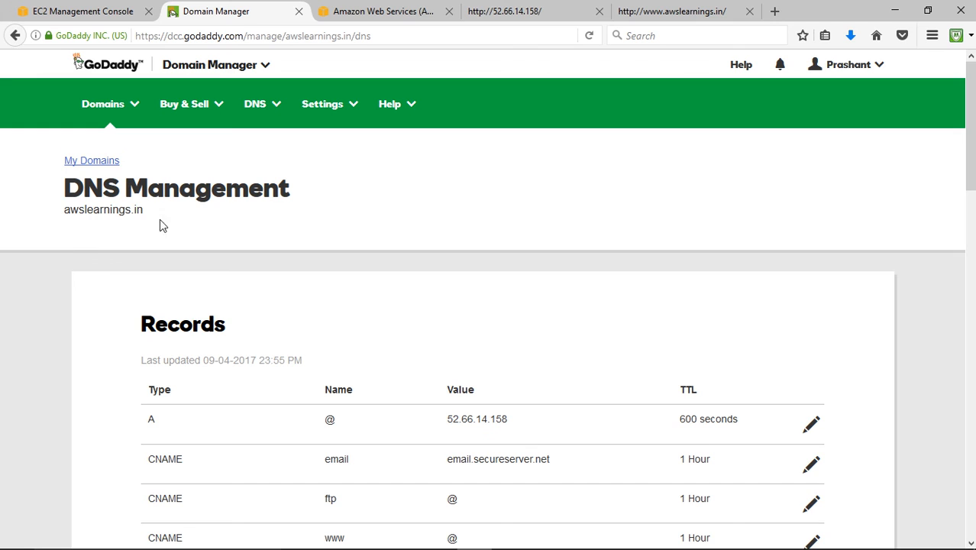
click(663, 11)
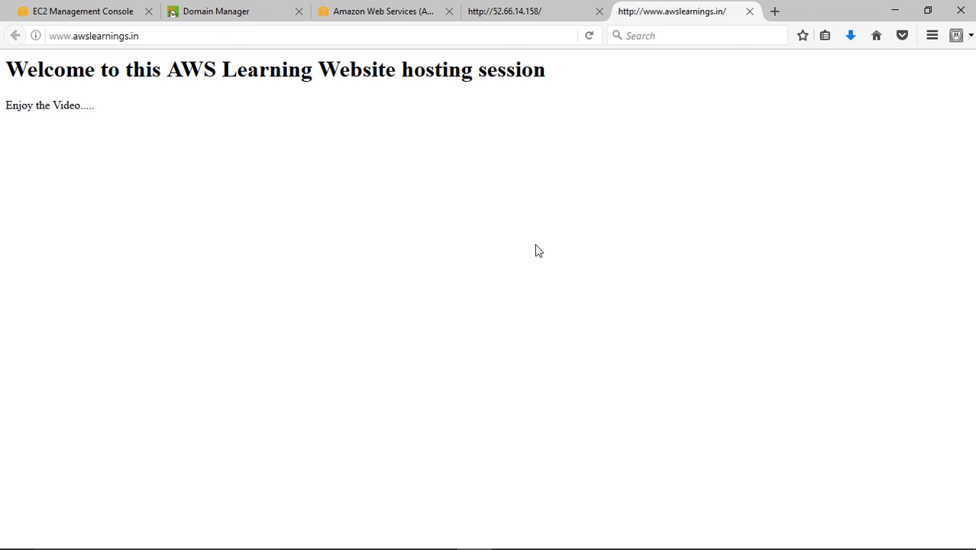
- Minimize the browser, dismiss the Remote Desktop connection error and open the Contact Us presentation from the desktop
click(894, 10)
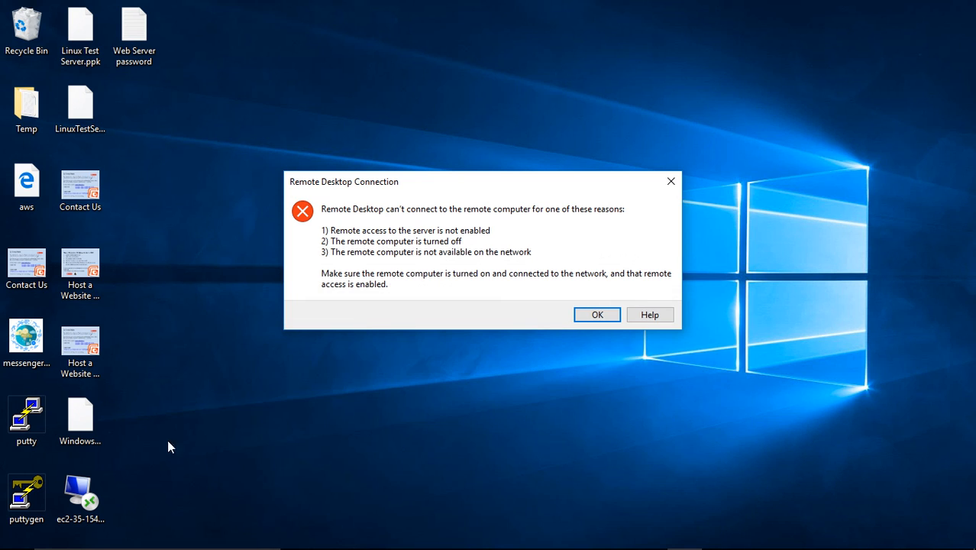
click(598, 315)
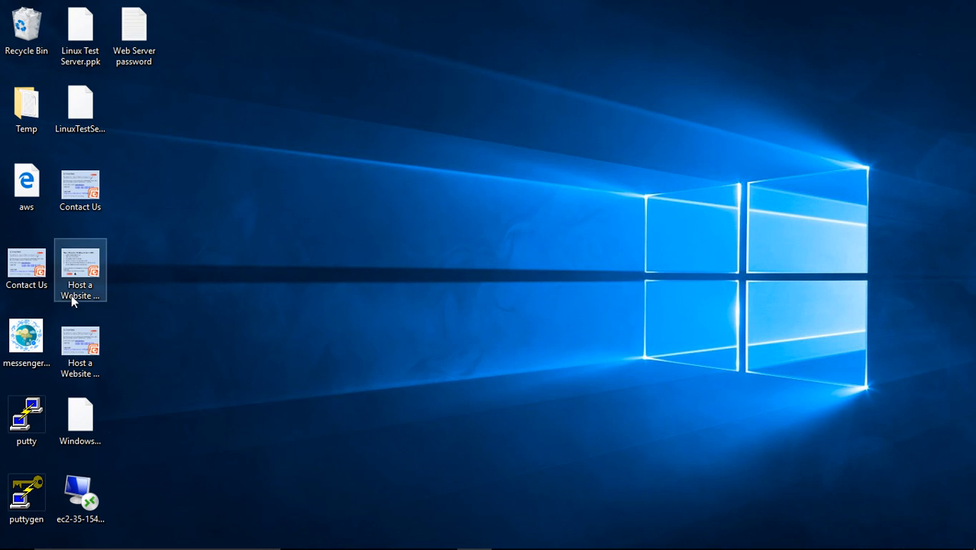
double_click(40, 267)
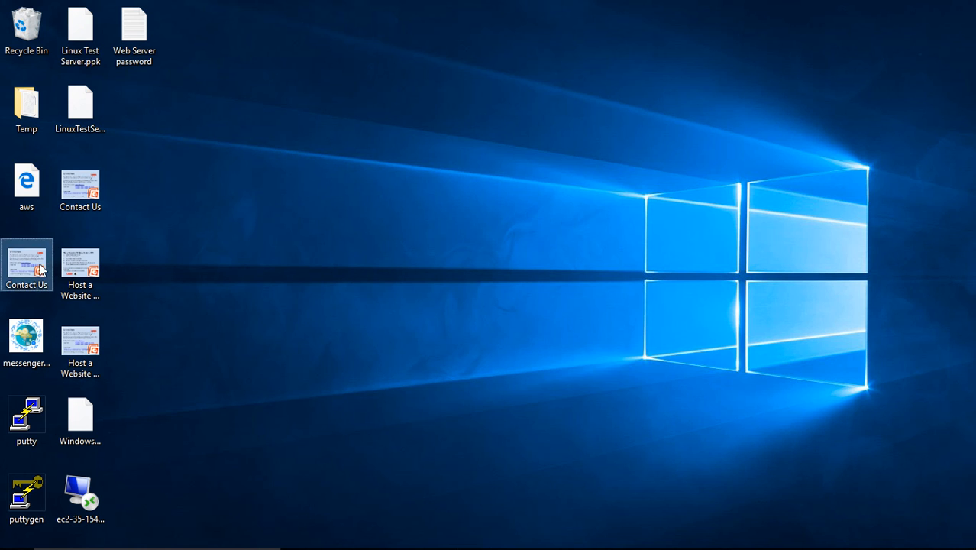